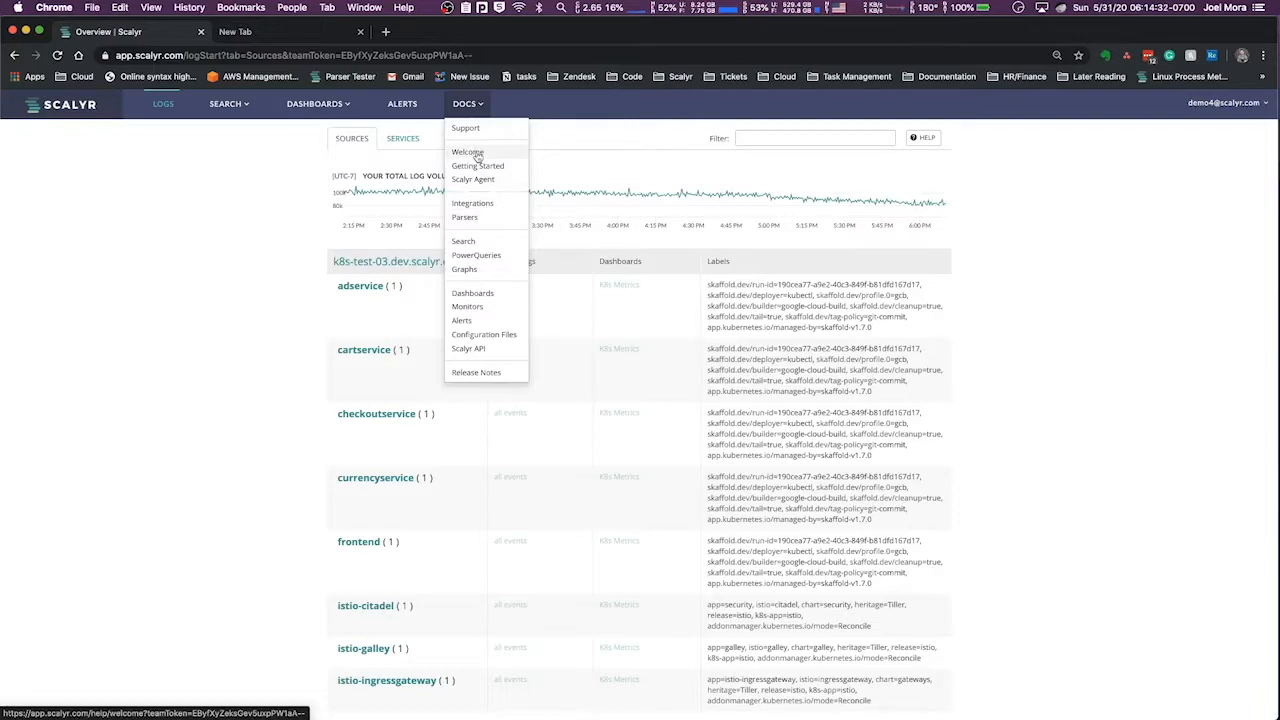
Open the Welcome documentation page and return to the logs overview
{"action": "left_click", "coordinate": [477, 154]}
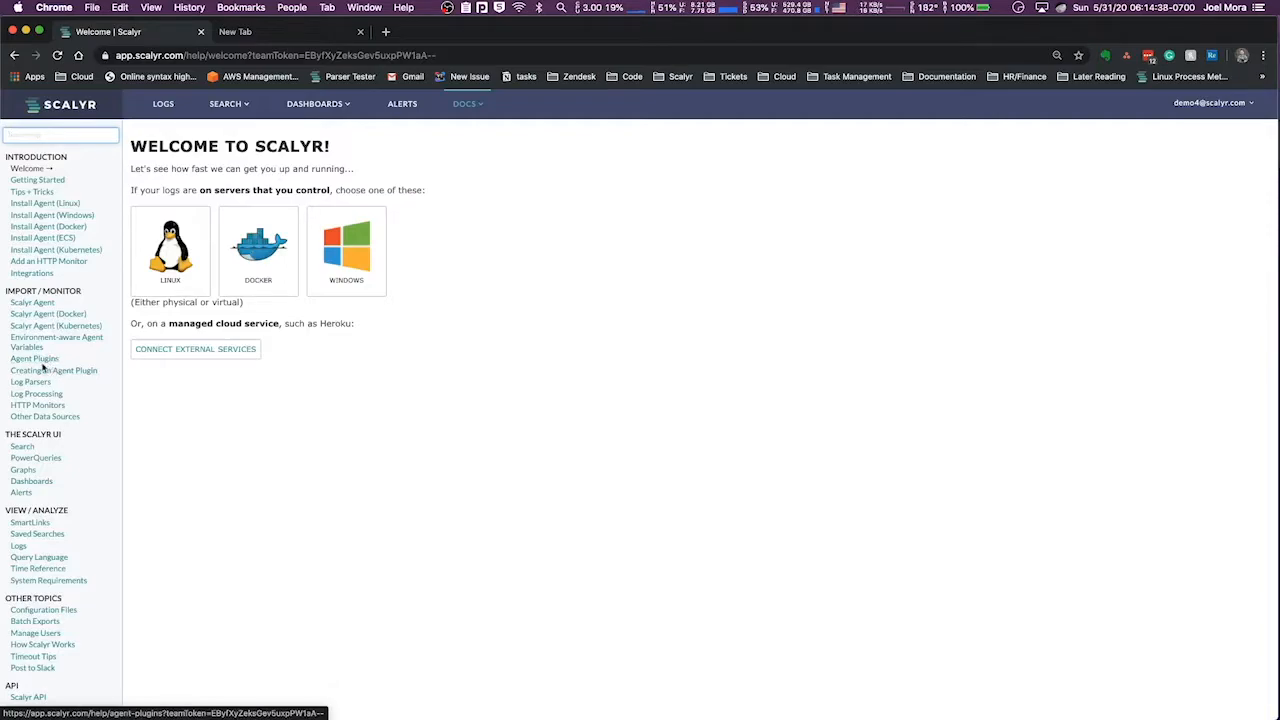
{"action": "left_click", "coordinate": [466, 104]}
{"action": "left_click", "coordinate": [172, 103]}
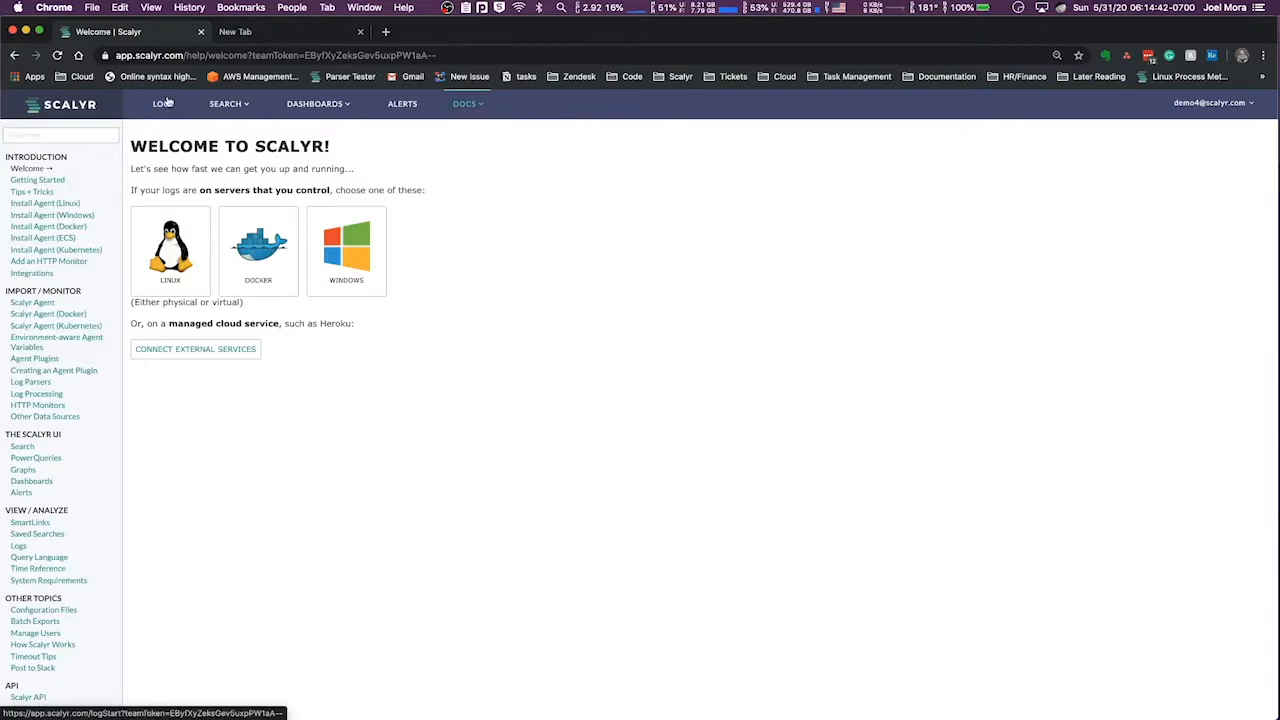
Open the Parsers documentation and skim its sections, highlighting the Line Formats and Parser Editor headings
{"action": "left_click", "coordinate": [485, 112]}
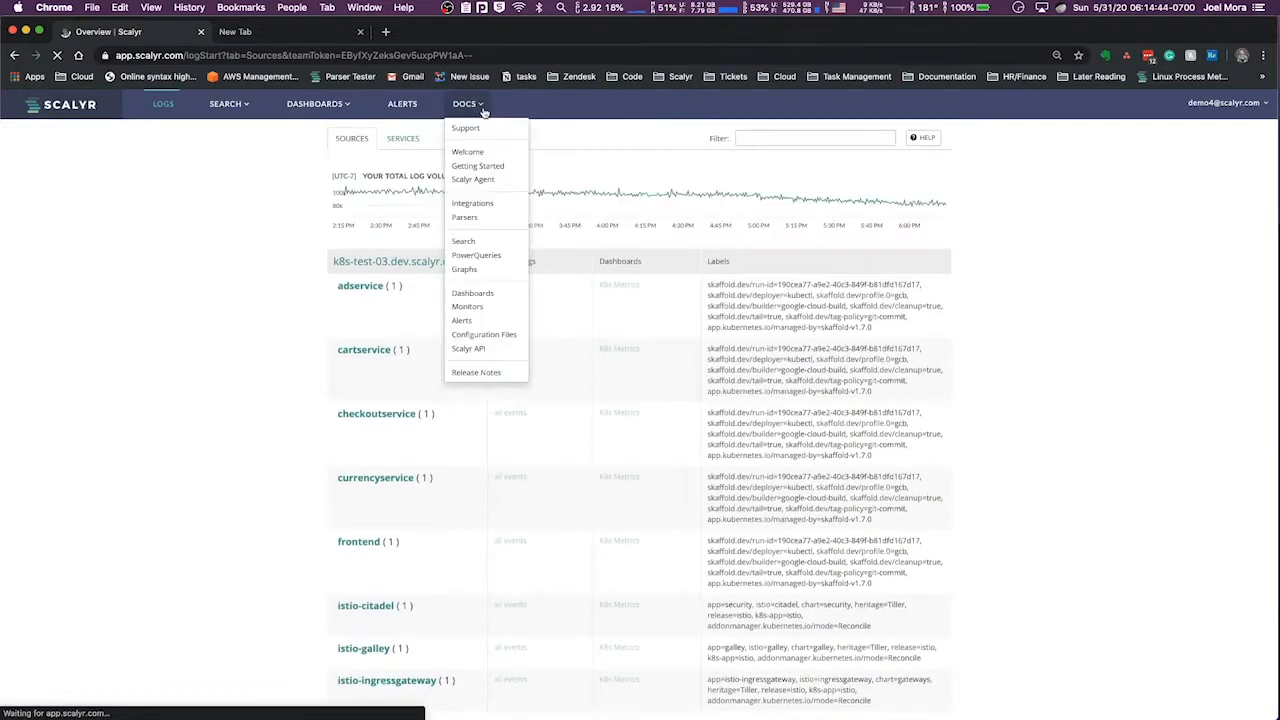
{"action": "left_click", "coordinate": [489, 221]}
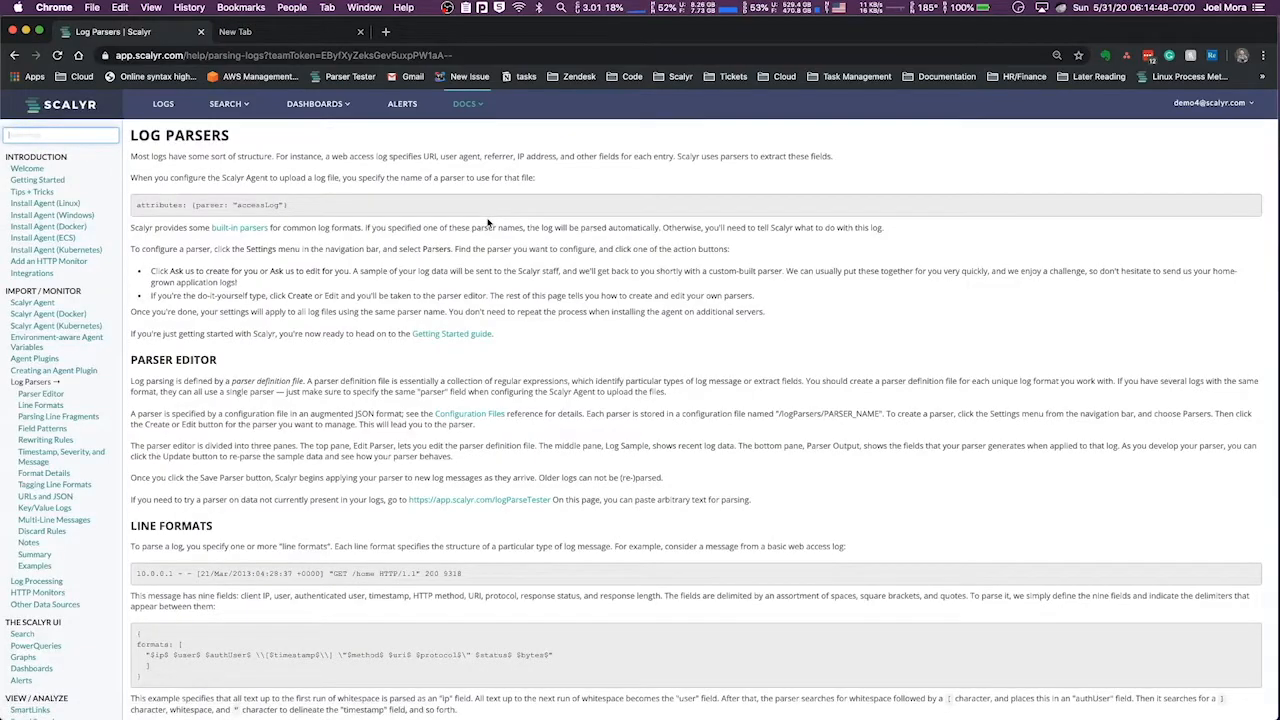
{"action": "scroll", "coordinate": [300, 200], "scroll_direction": "down", "scroll_amount": 5}
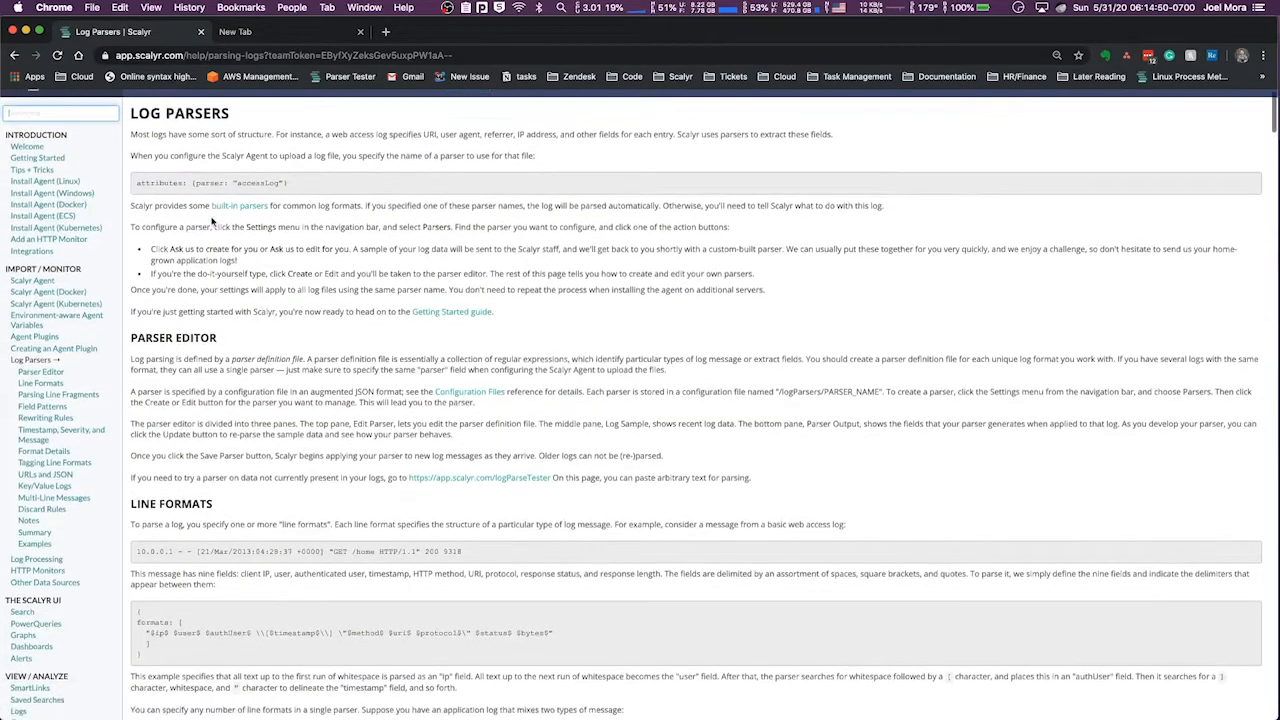
{"action": "scroll", "coordinate": [195, 228], "scroll_direction": "up", "scroll_amount": 5}
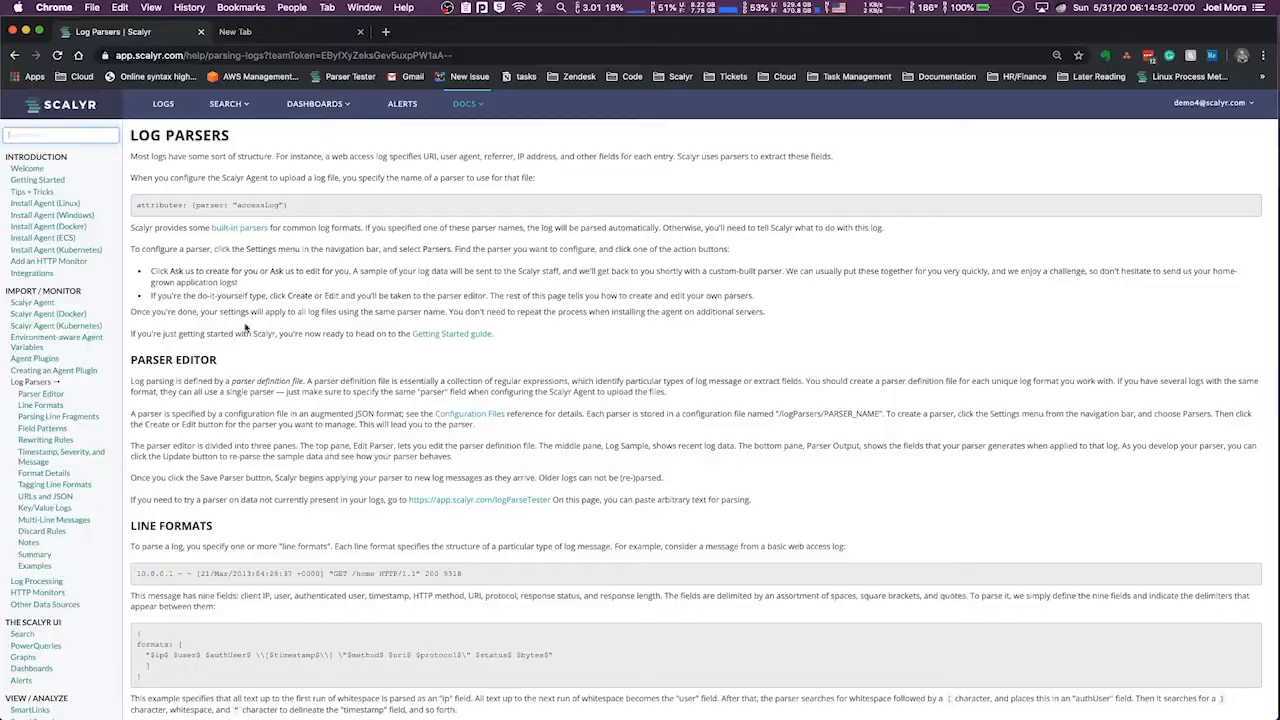
{"action": "scroll", "coordinate": [254, 345], "scroll_direction": "down", "scroll_amount": 15}
{"action": "scroll", "coordinate": [254, 345], "scroll_direction": "down", "scroll_amount": 20}
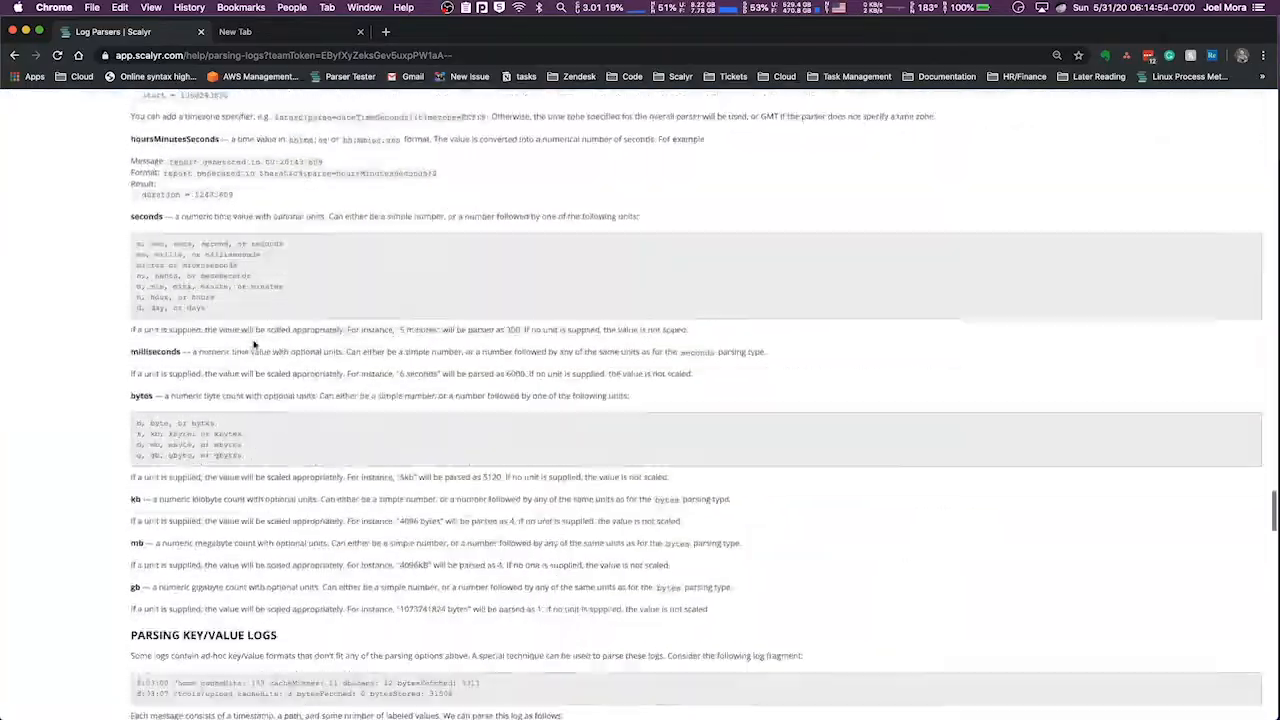
{"action": "scroll", "coordinate": [253, 340], "scroll_direction": "up", "scroll_amount": 20}
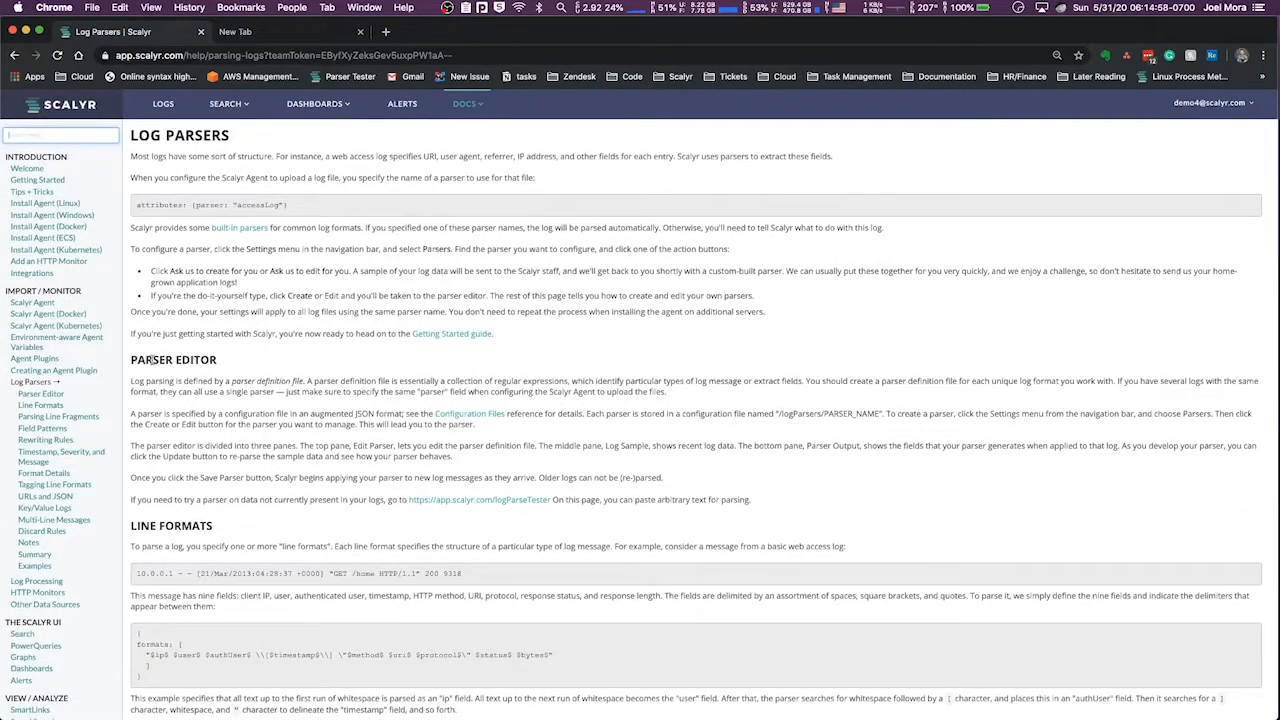
{"action": "scroll", "coordinate": [152, 360], "scroll_direction": "down", "scroll_amount": 3}
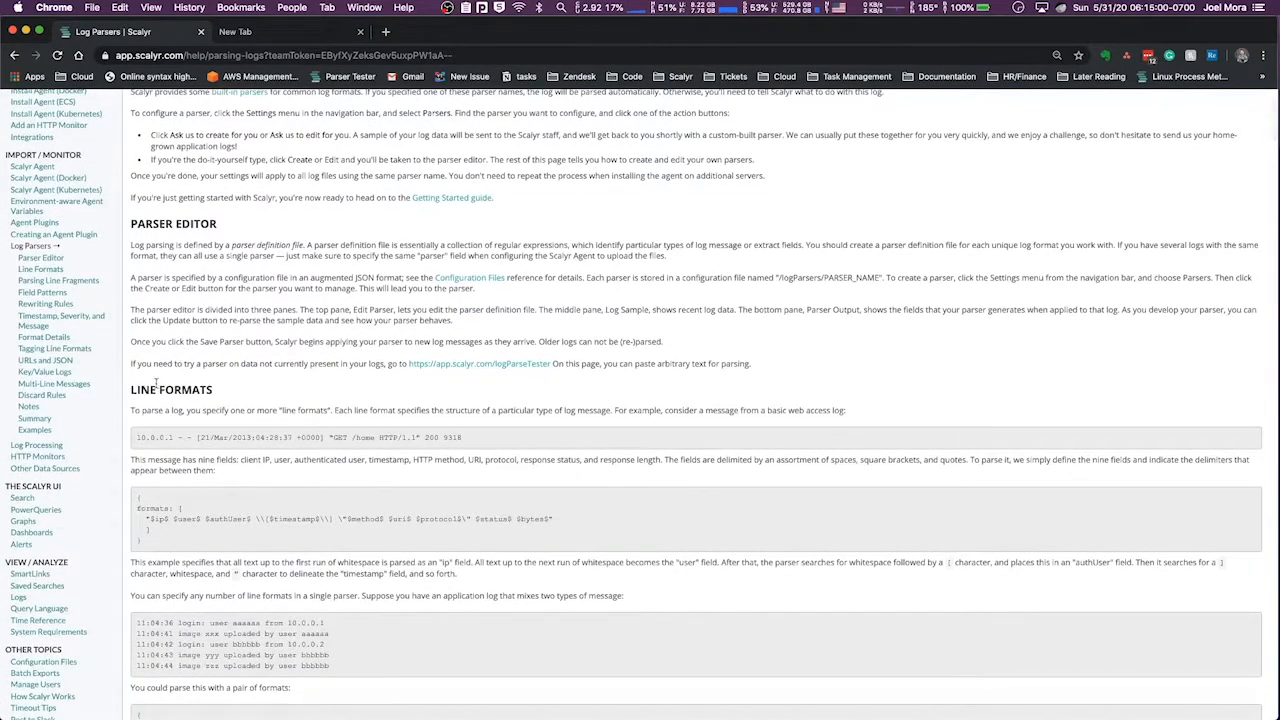
{"action": "triple_click", "coordinate": [156, 388]}
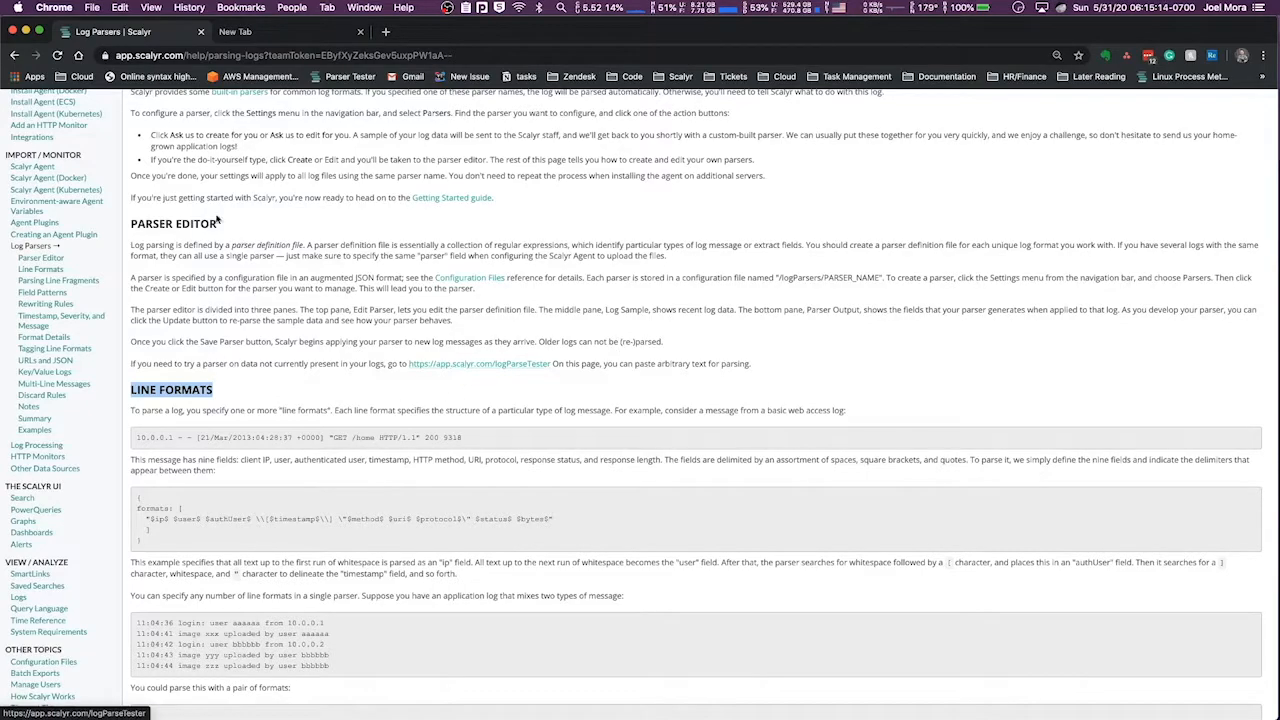
{"action": "left_click", "coordinate": [168, 222]}
{"action": "triple_click", "coordinate": [168, 222]}
Open the logParseTester link from the Parser Editor section in a new tab and switch to it
{"action": "right_click", "coordinate": [466, 364]}
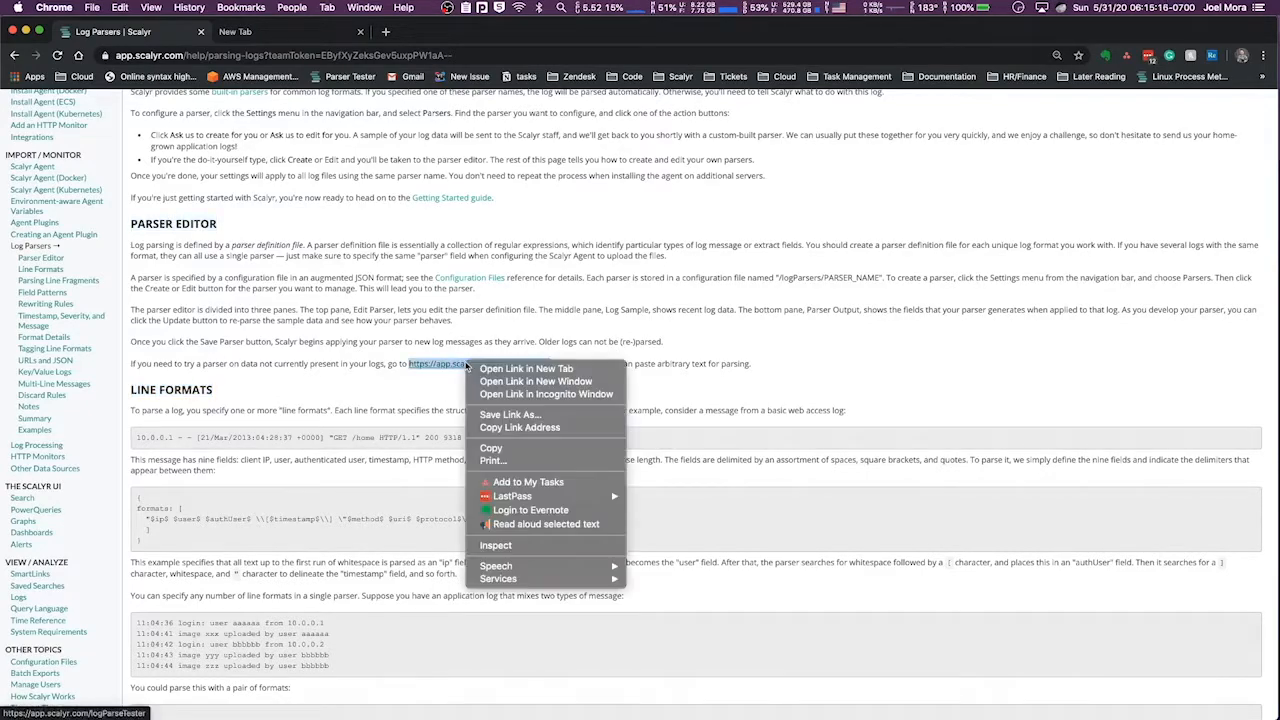
{"action": "left_click", "coordinate": [502, 369]}
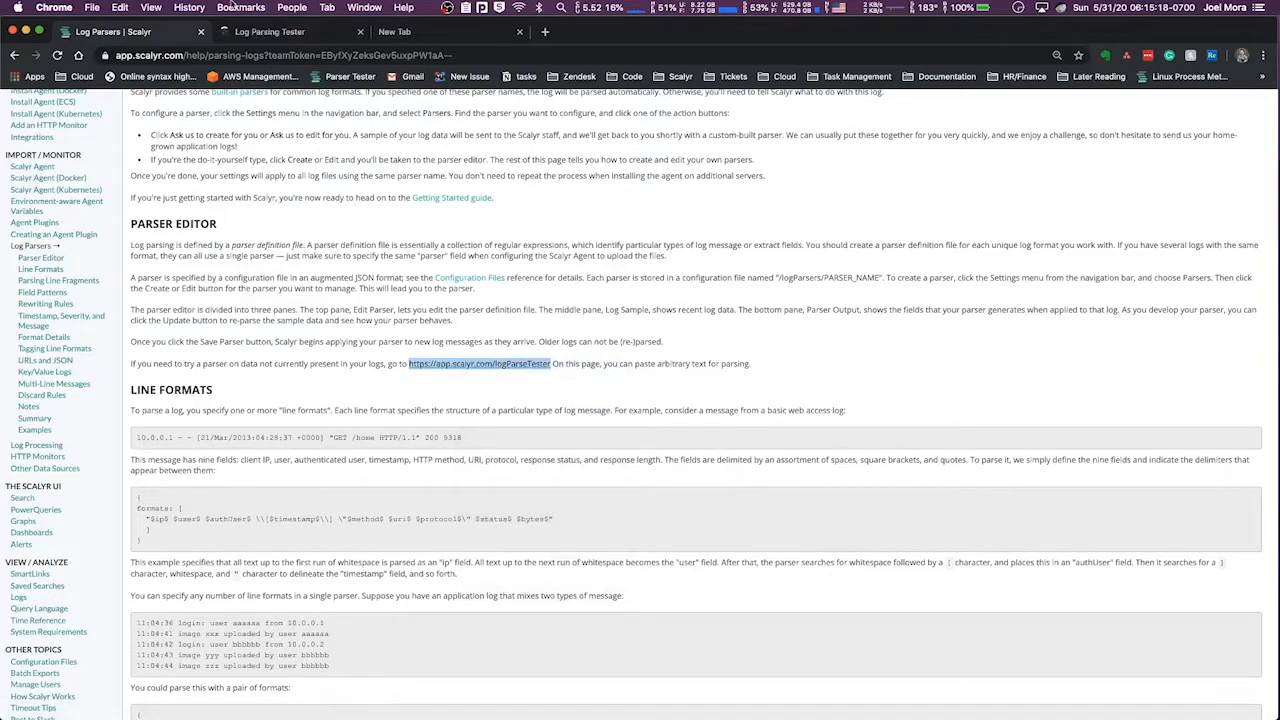
{"action": "left_click", "coordinate": [253, 33]}
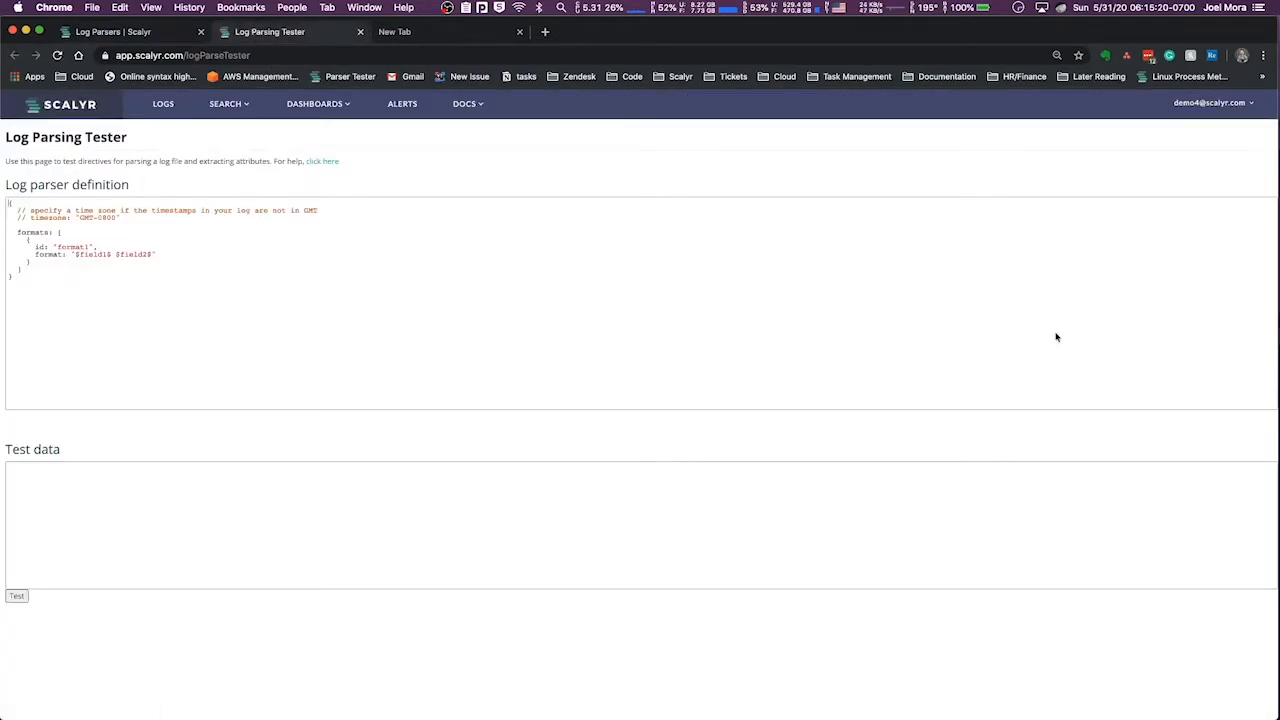
Enter the lines "free text", "test" and "test" as test data and highlight the formats block of the parser definition
{"action": "left_click", "coordinate": [94, 485]}
{"action": "type", "text": "free tes"}
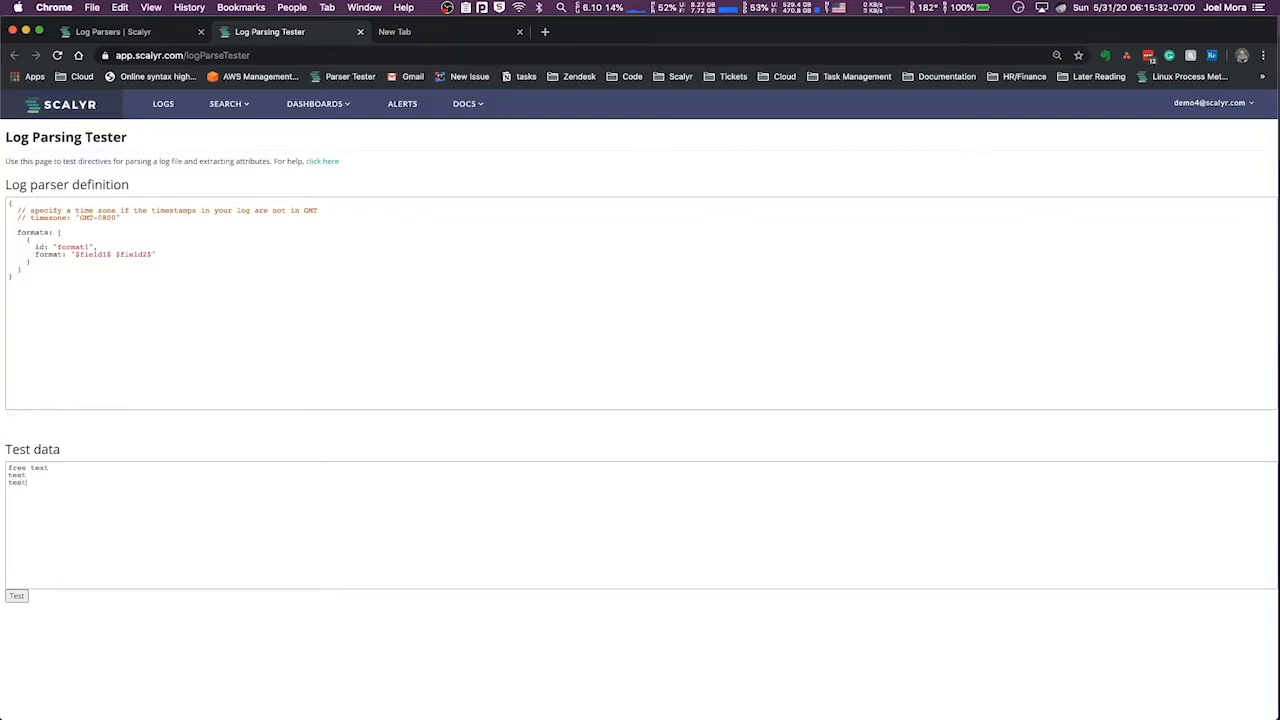
{"action": "key", "text": "super+a"}
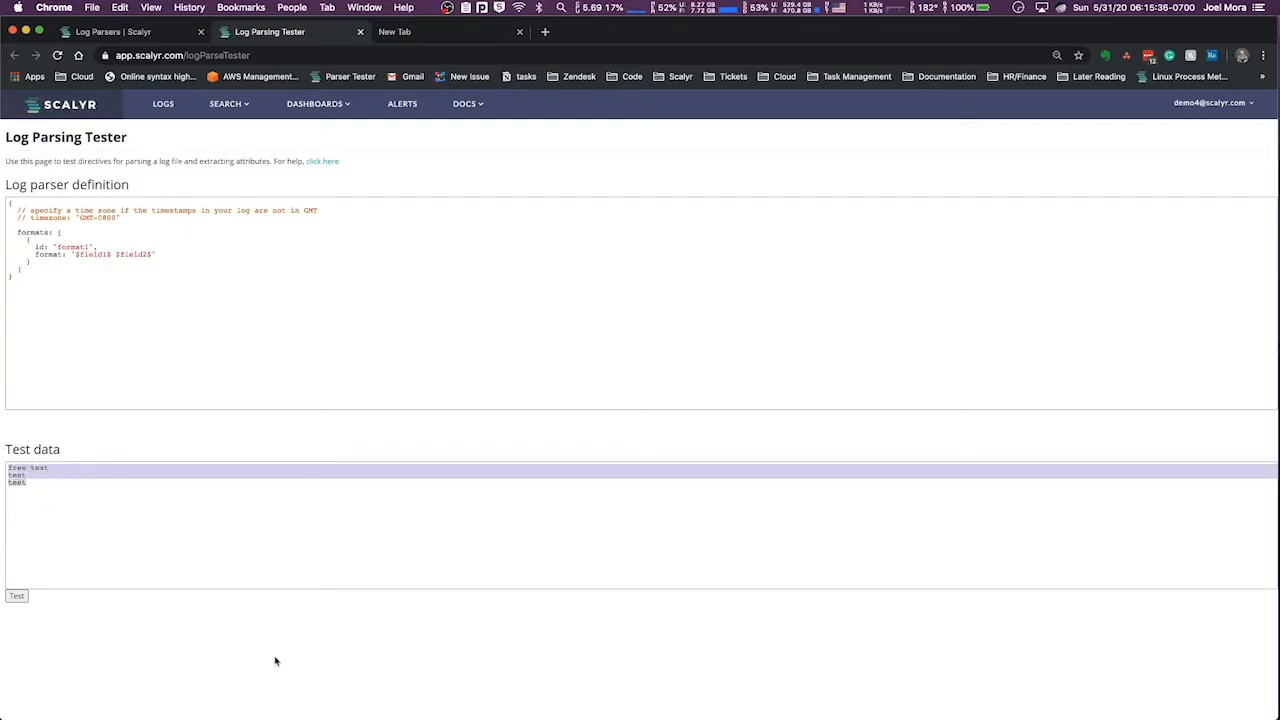
{"action": "left_click_drag", "start_coordinate": [27, 234], "coordinate": [53, 258]}
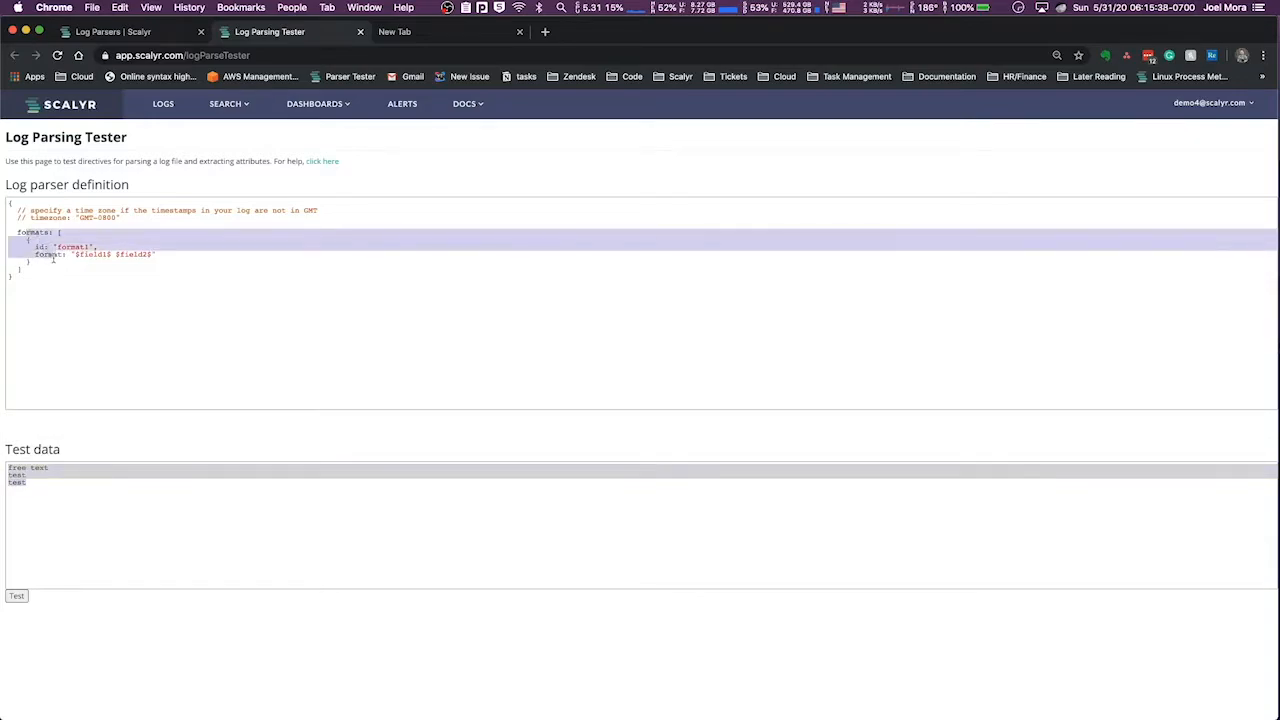
{"action": "left_click", "coordinate": [39, 268]}
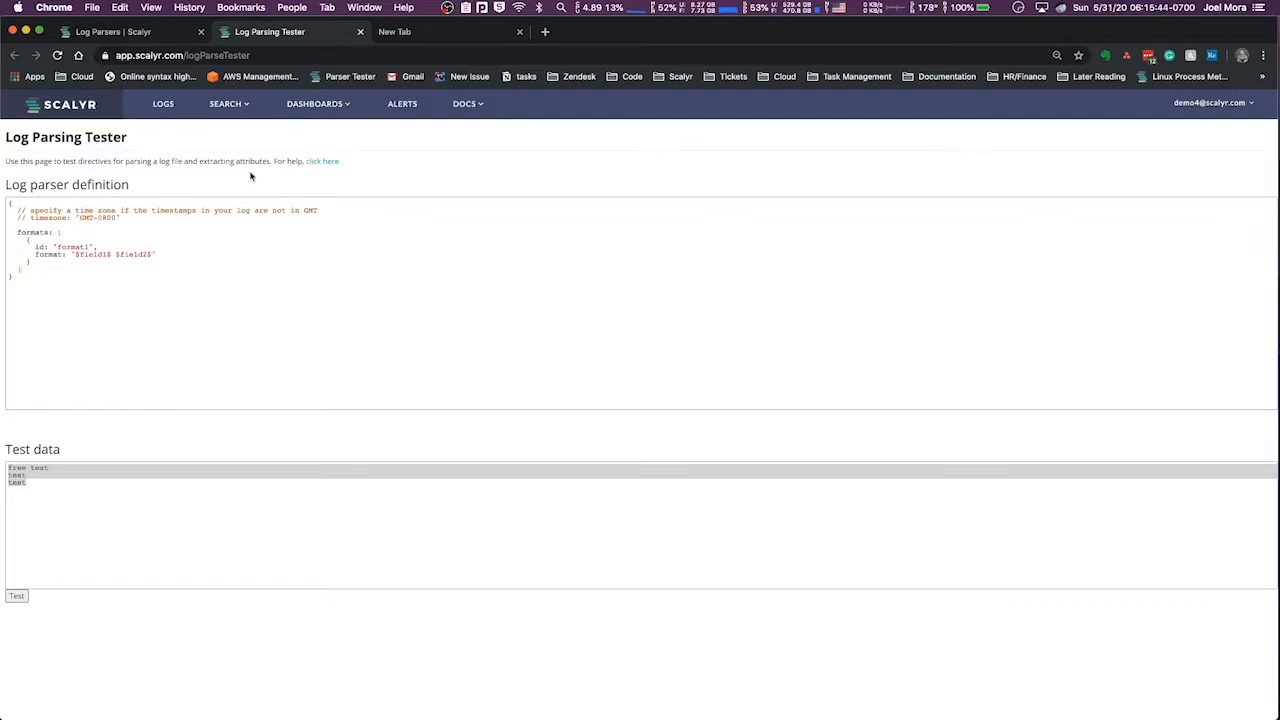
Open the Logs overview in a new tab and go to the account's Parsers list
{"action": "right_click", "coordinate": [172, 107]}
{"action": "left_click", "coordinate": [245, 111]}
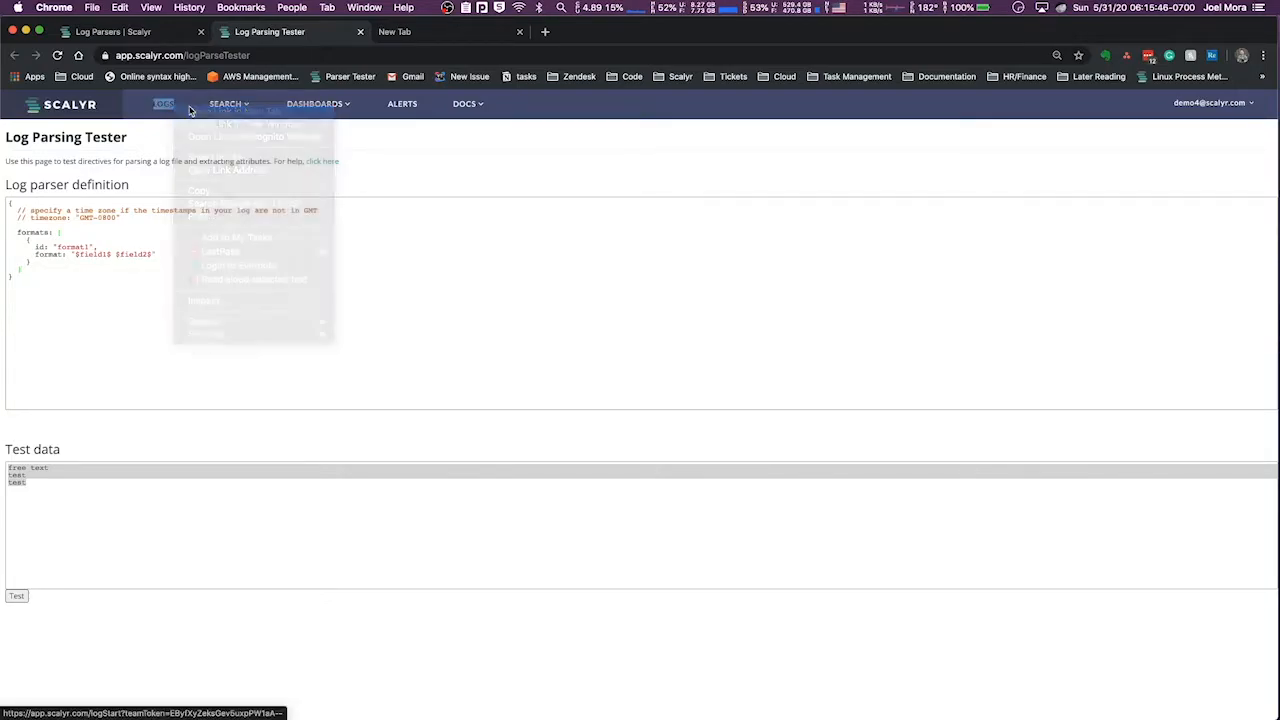
{"action": "left_click", "coordinate": [425, 32]}
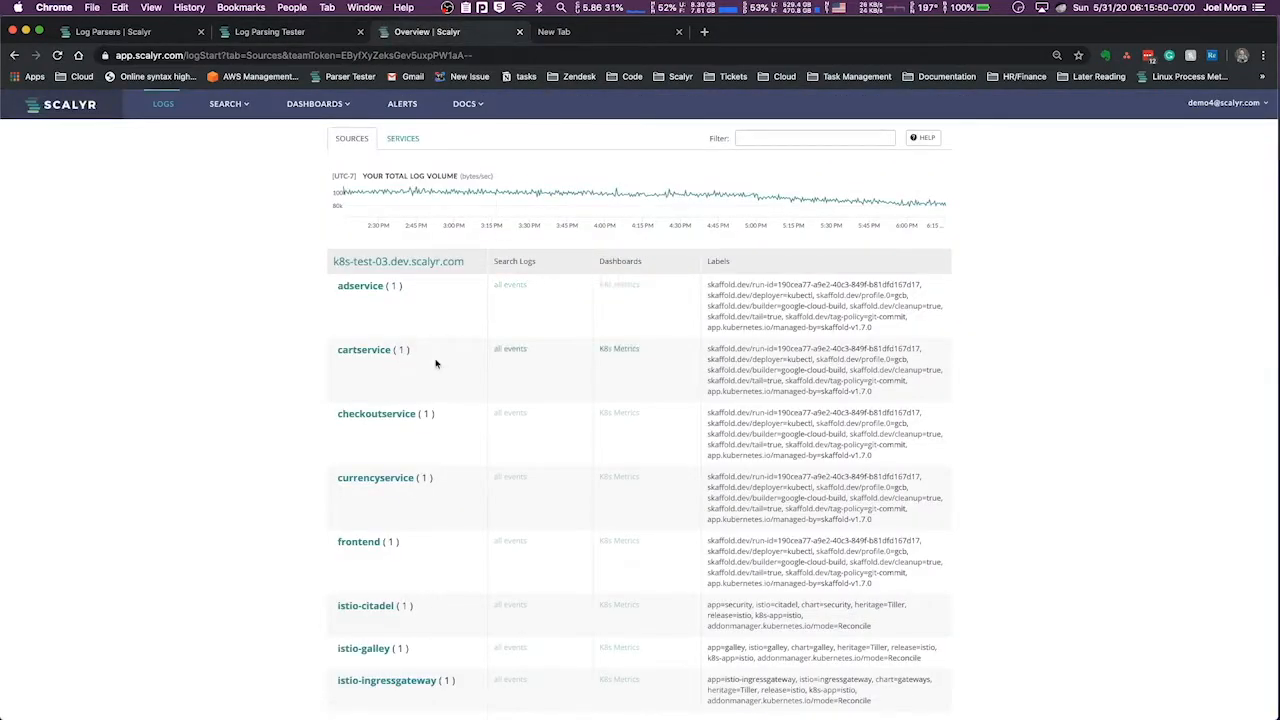
{"action": "left_click", "coordinate": [1256, 108]}
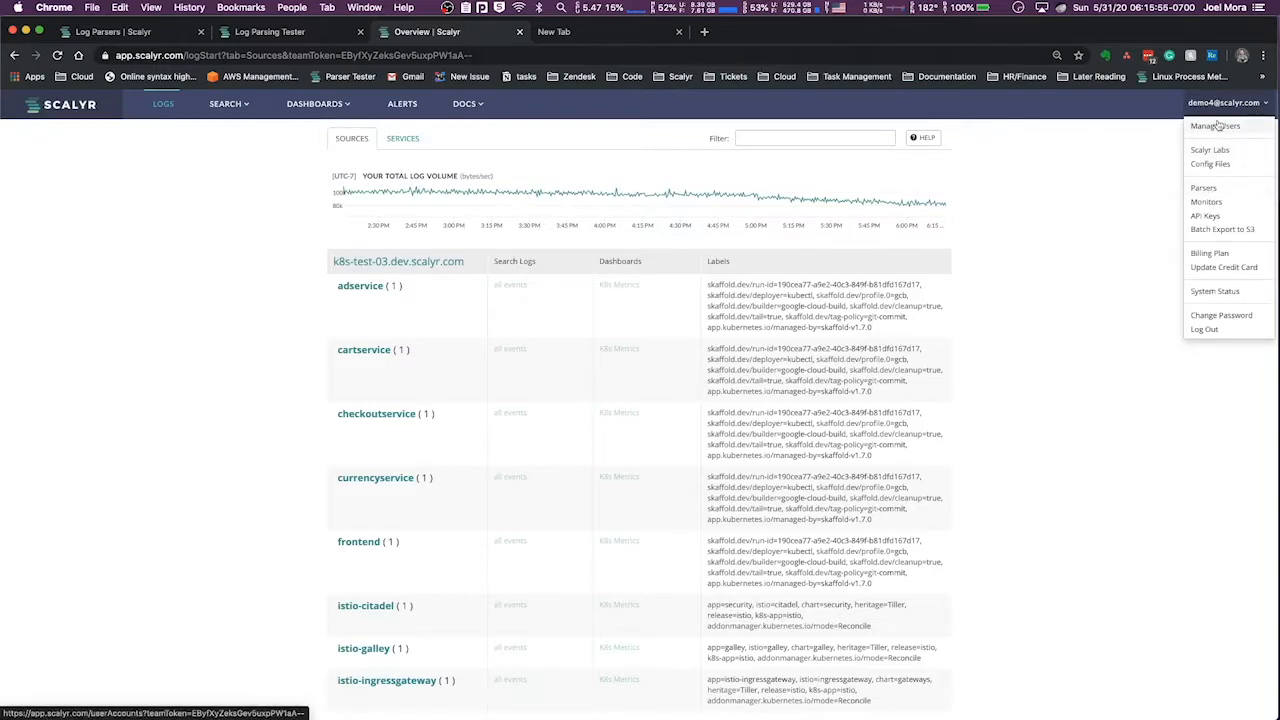
{"action": "left_click", "coordinate": [1212, 190]}
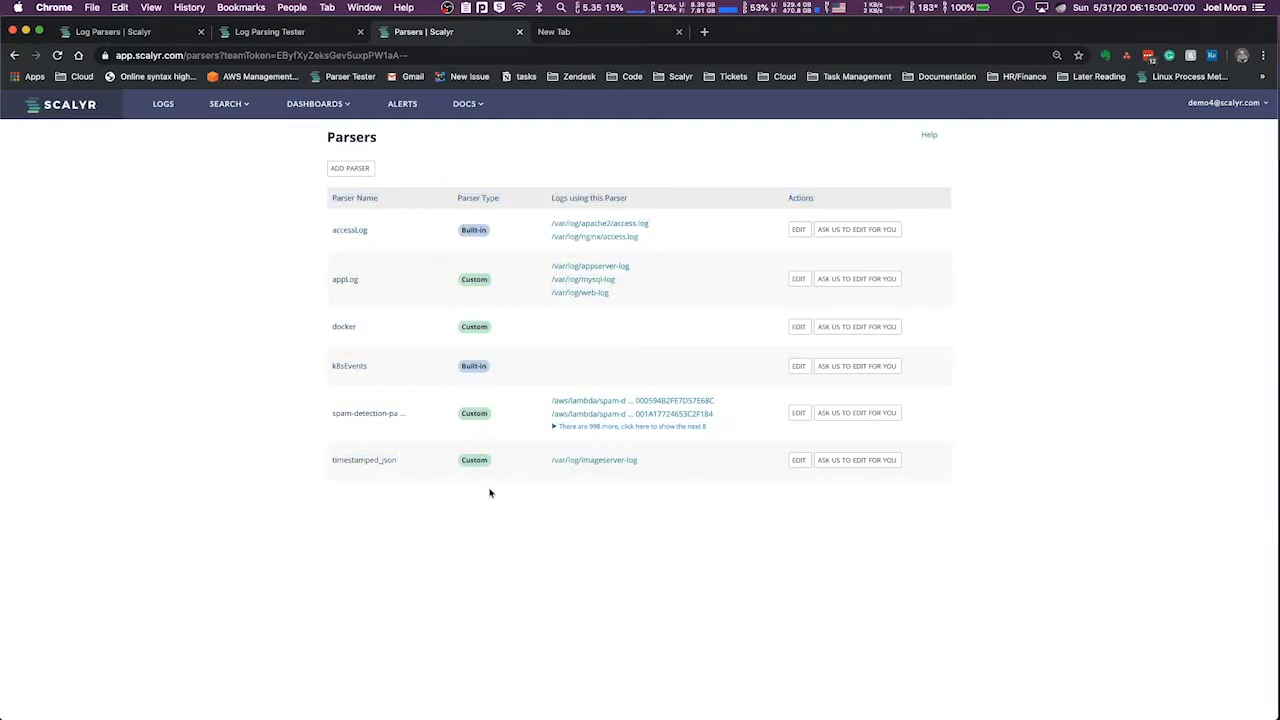
Review the names and types of the listed parsers, including accessLog, appLog, docker, k8sEvents and the spam-detection parser
{"action": "left_click_drag", "start_coordinate": [408, 470], "coordinate": [312, 308]}
{"action": "left_click", "coordinate": [317, 237]}
{"action": "double_click", "coordinate": [346, 230]}
{"action": "double_click", "coordinate": [348, 280]}
{"action": "double_click", "coordinate": [348, 328]}
{"action": "double_click", "coordinate": [352, 366]}
{"action": "triple_click", "coordinate": [366, 413]}
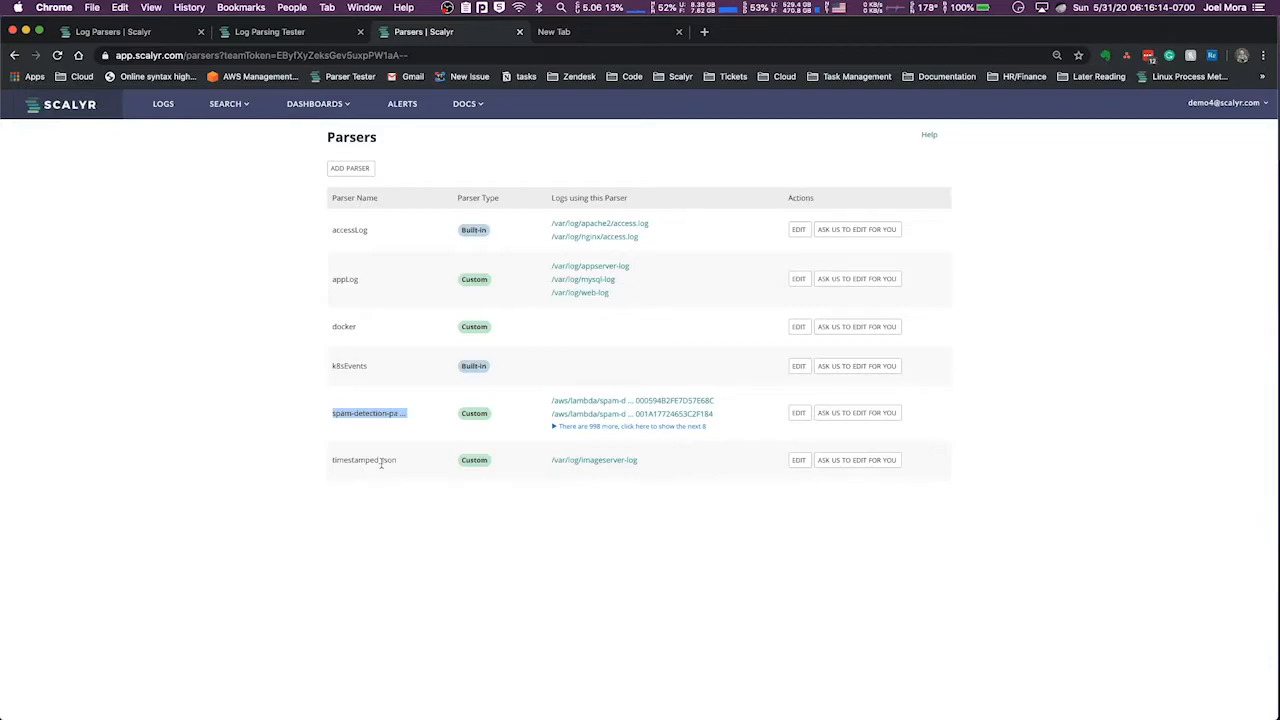
{"action": "double_click", "coordinate": [348, 324]}
{"action": "double_click", "coordinate": [350, 233]}
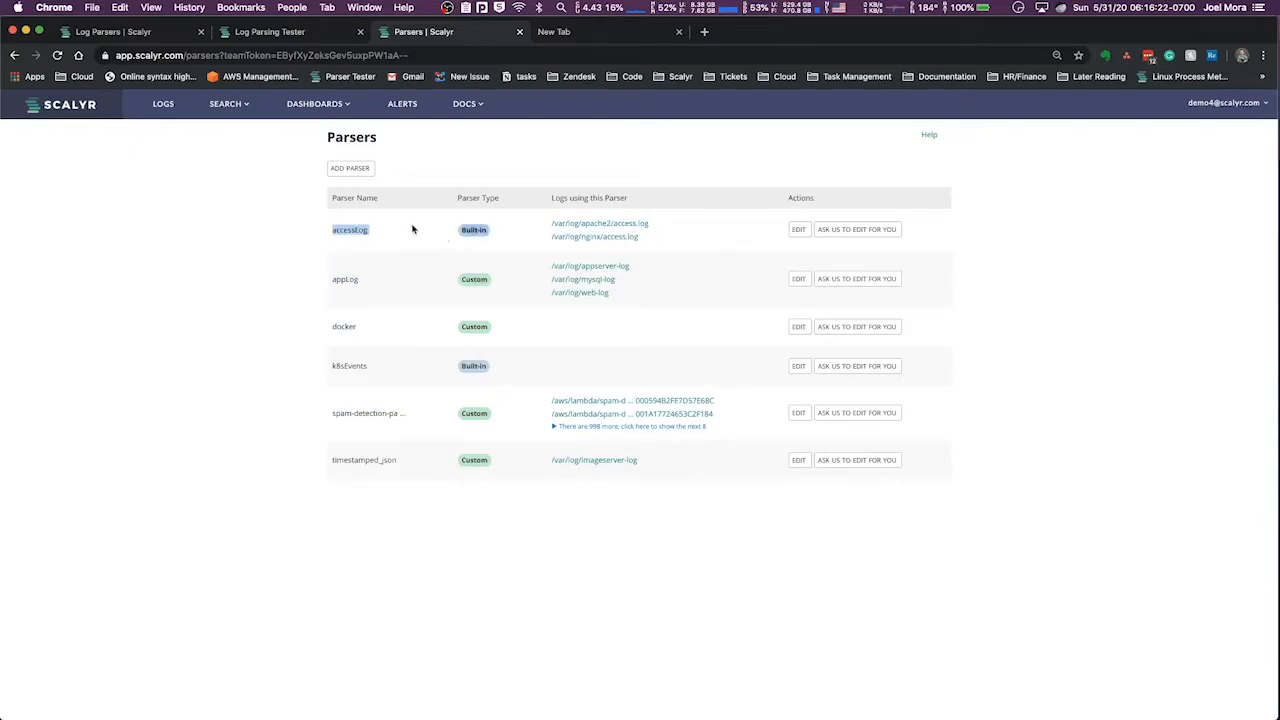
{"action": "left_click", "coordinate": [429, 292]}
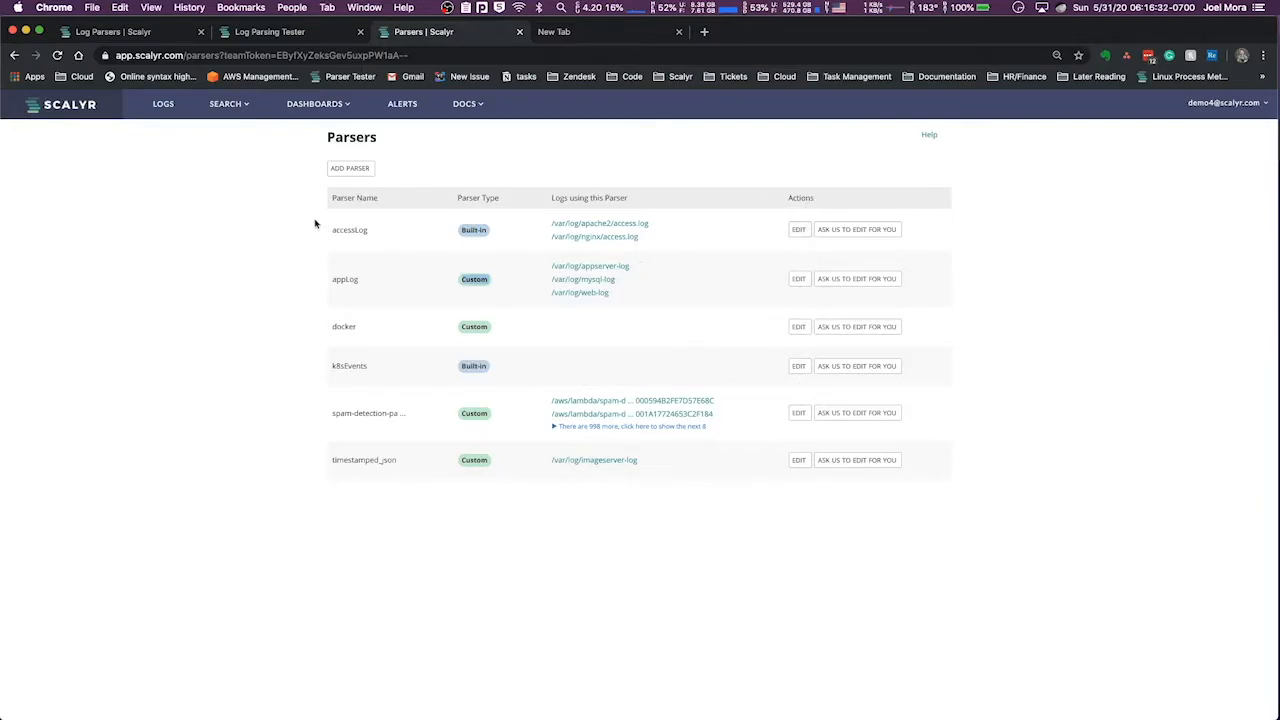
Open the accessLog parser for editing and compare its editor with the Log Parsing Tester
{"action": "left_click", "coordinate": [798, 231]}
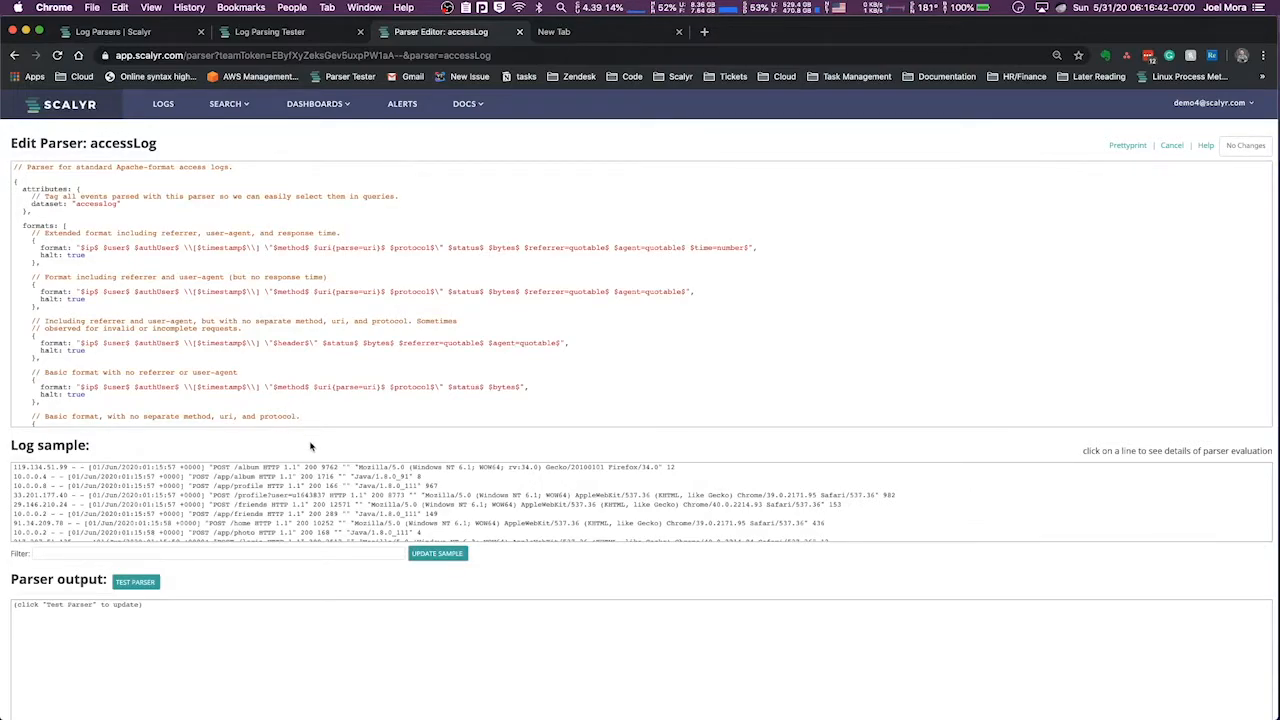
{"action": "left_click", "coordinate": [250, 35]}
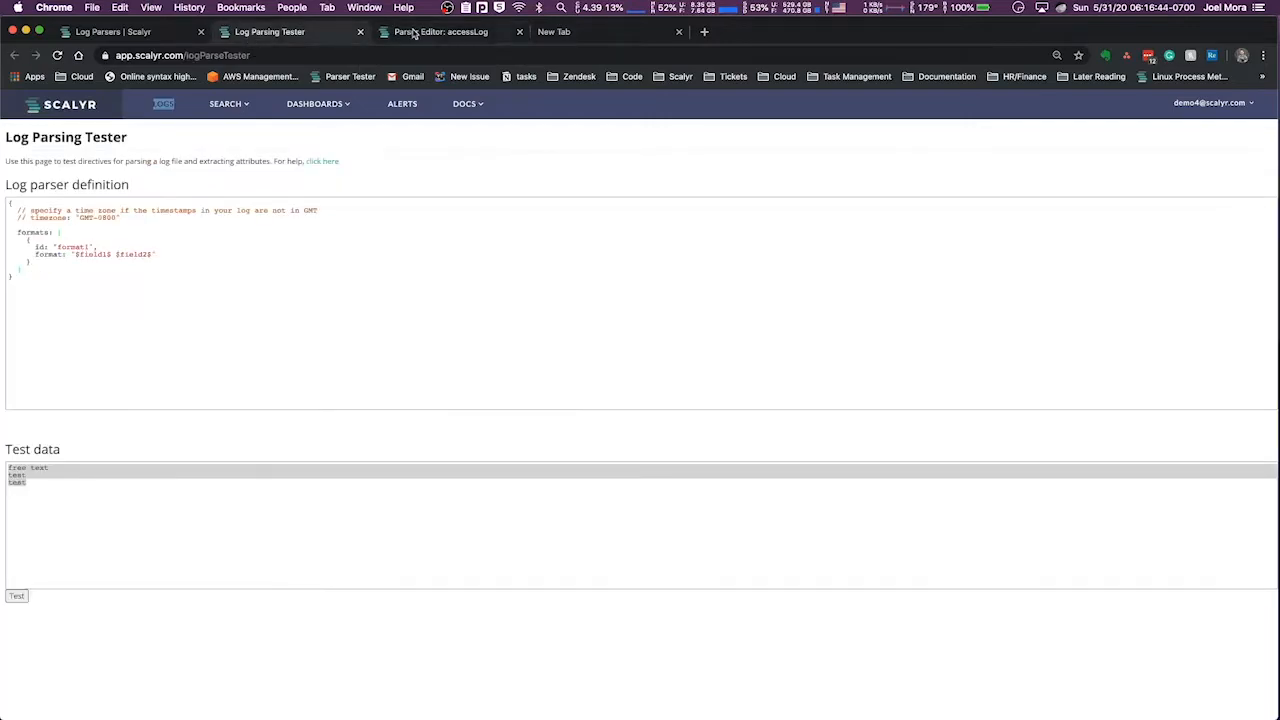
{"action": "key", "text": "ctrl+Tab"}
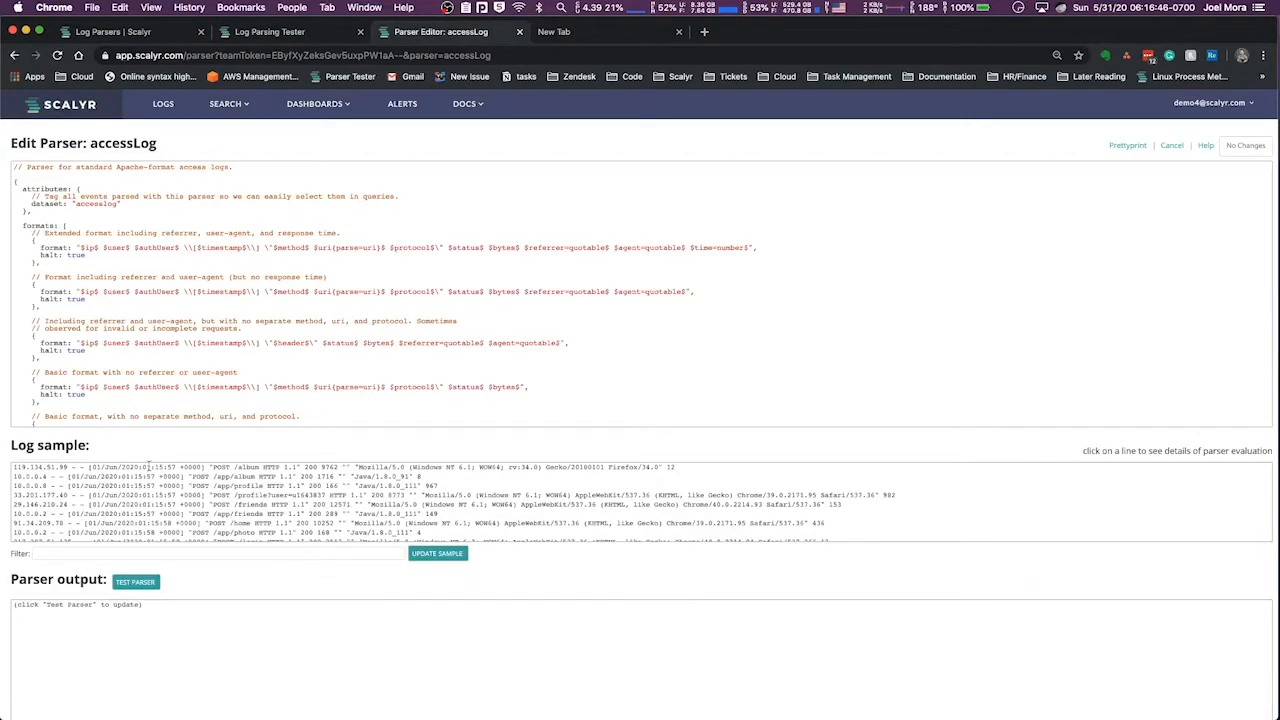
Highlight the log sample lines and display the parser's evaluation of the sample
{"action": "left_click_drag", "start_coordinate": [14, 468], "coordinate": [30, 556]}
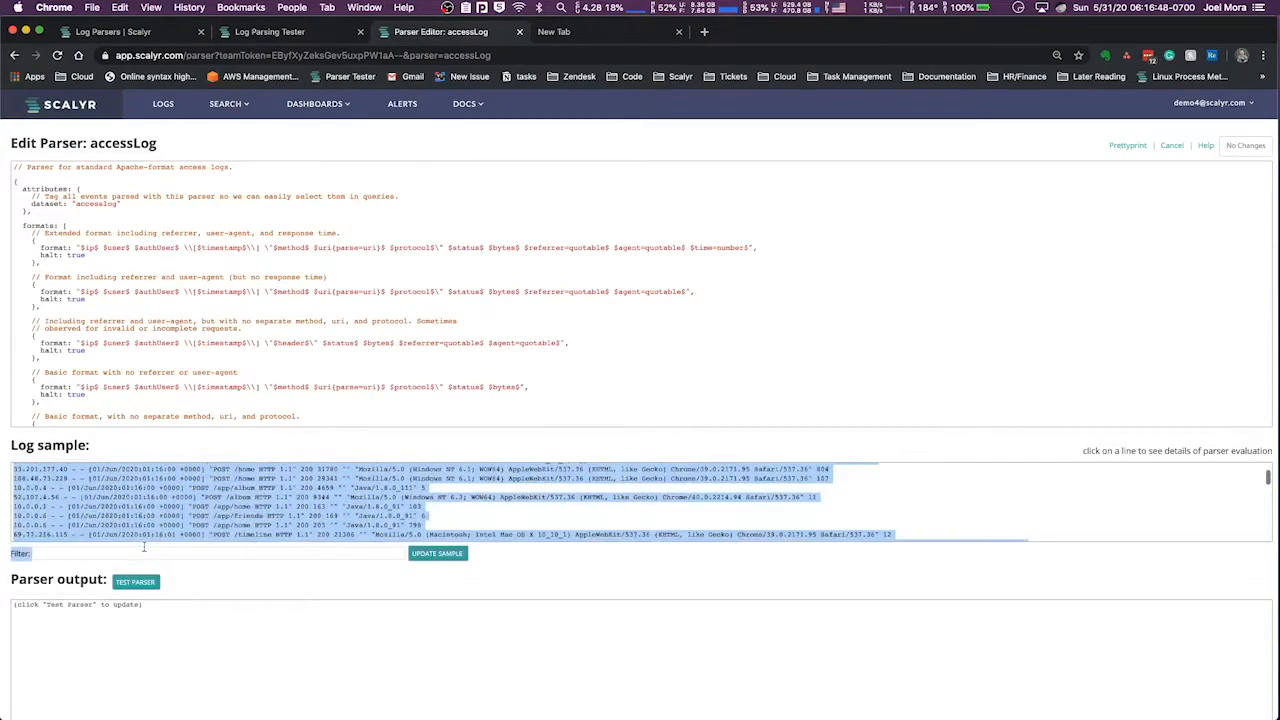
{"action": "left_click", "coordinate": [163, 525]}
{"action": "left_click", "coordinate": [150, 526]}
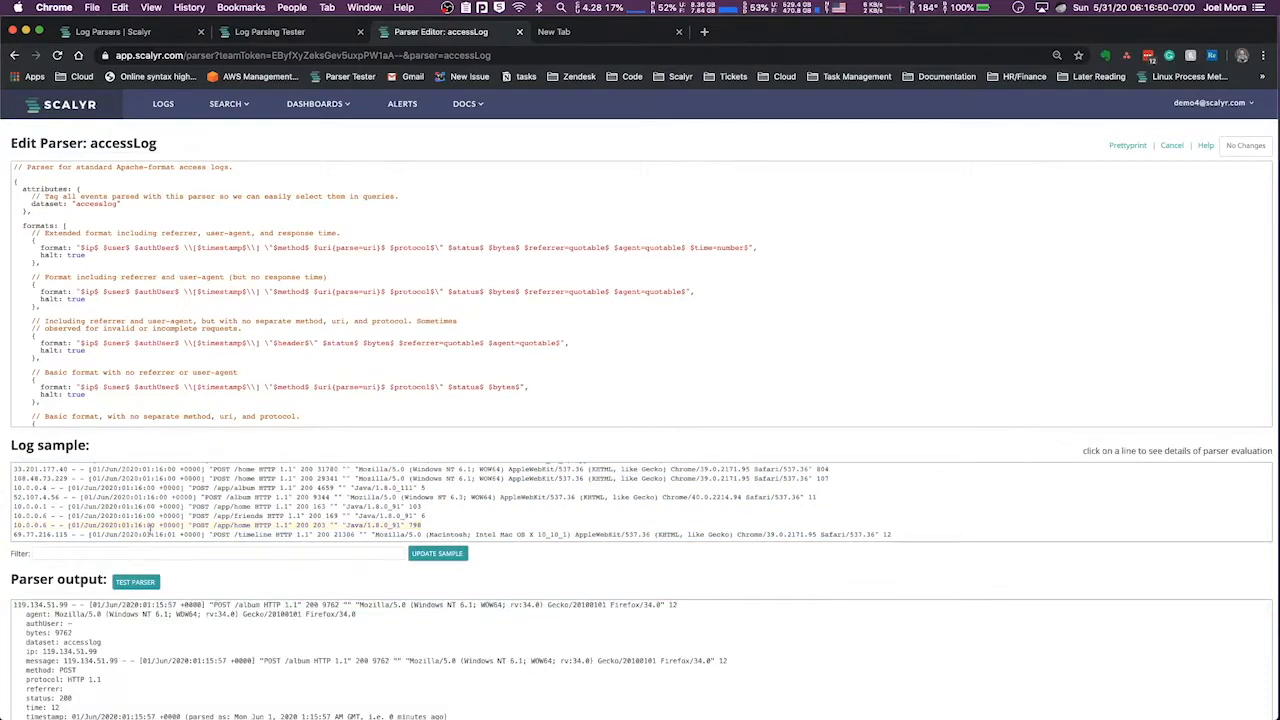
Filter the log sample with $message contains "33" and apply the filter
{"action": "left_click", "coordinate": [155, 553]}
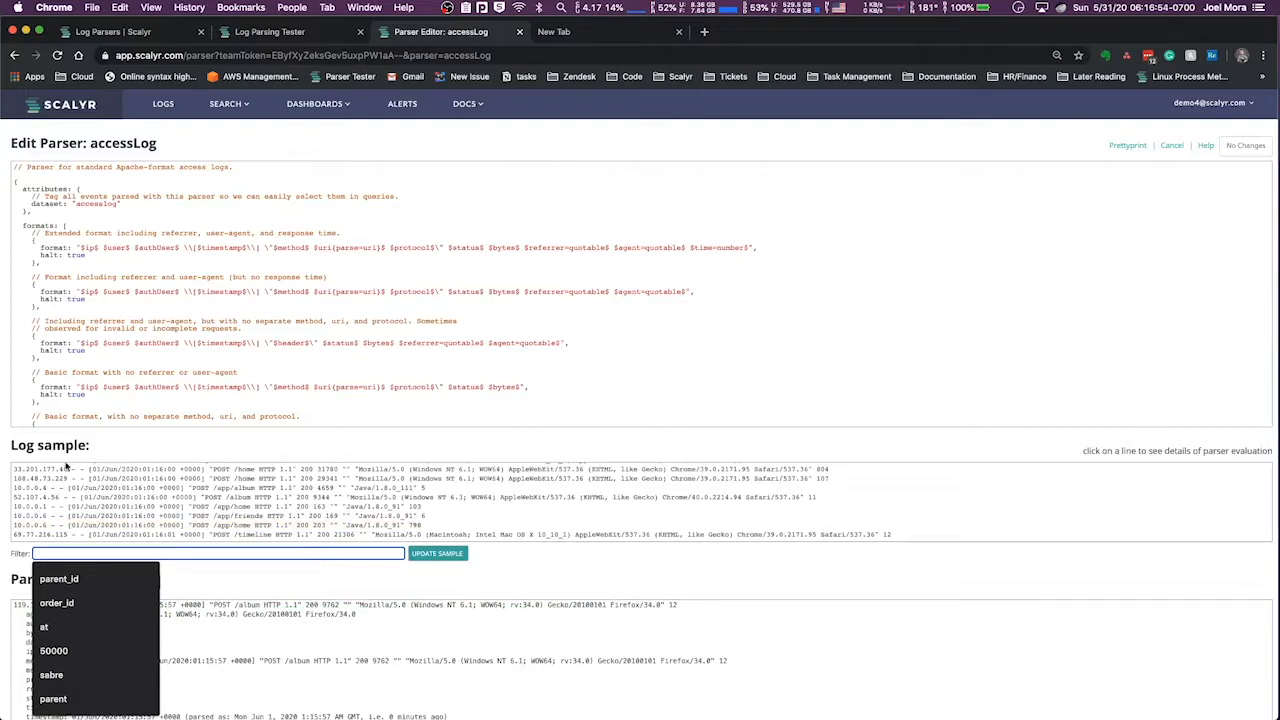
{"action": "left_click", "coordinate": [157, 579]}
{"action": "left_click", "coordinate": [217, 565]}
{"action": "left_click", "coordinate": [215, 555]}
{"action": "left_click", "coordinate": [234, 570]}
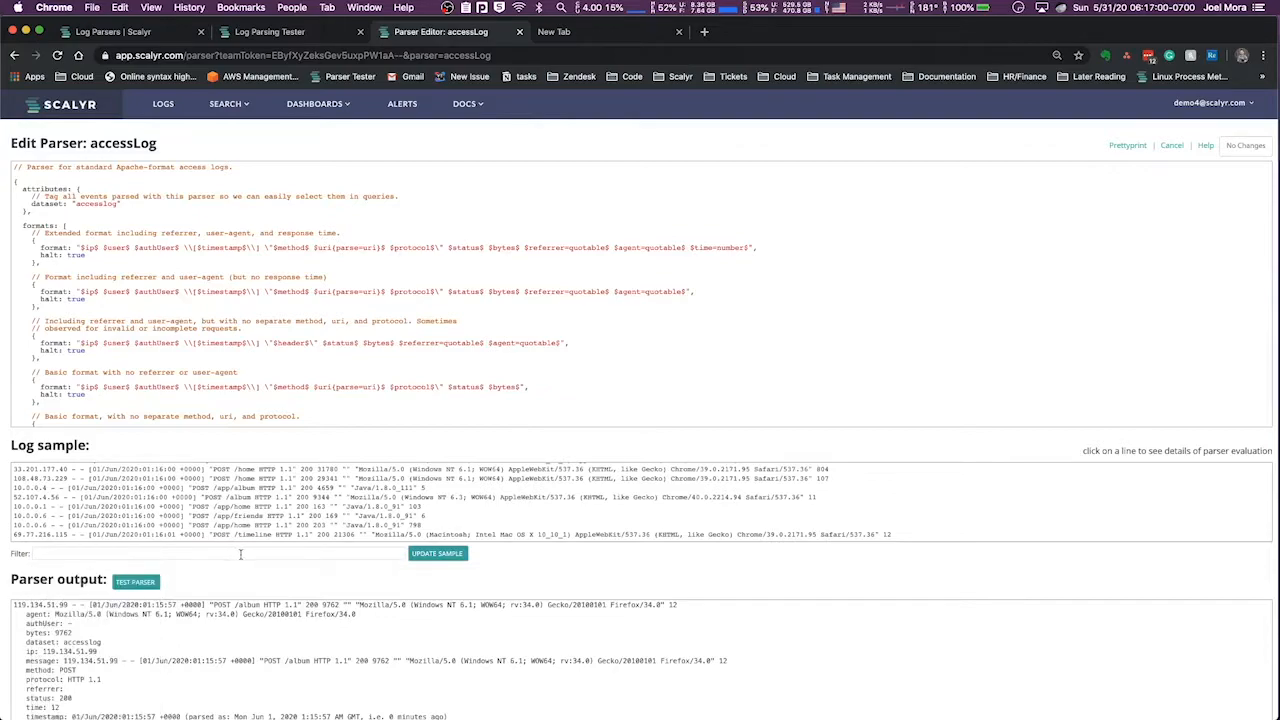
{"action": "left_click", "coordinate": [240, 555]}
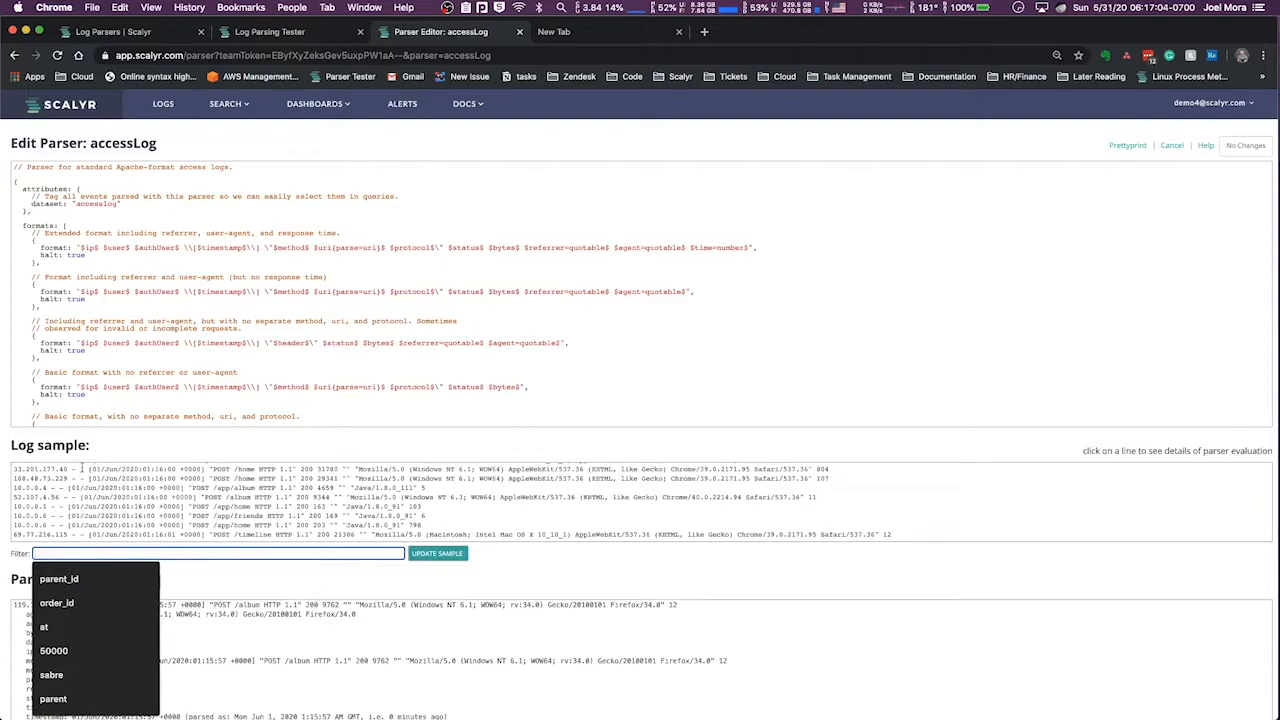
{"action": "type", "text": "message"}
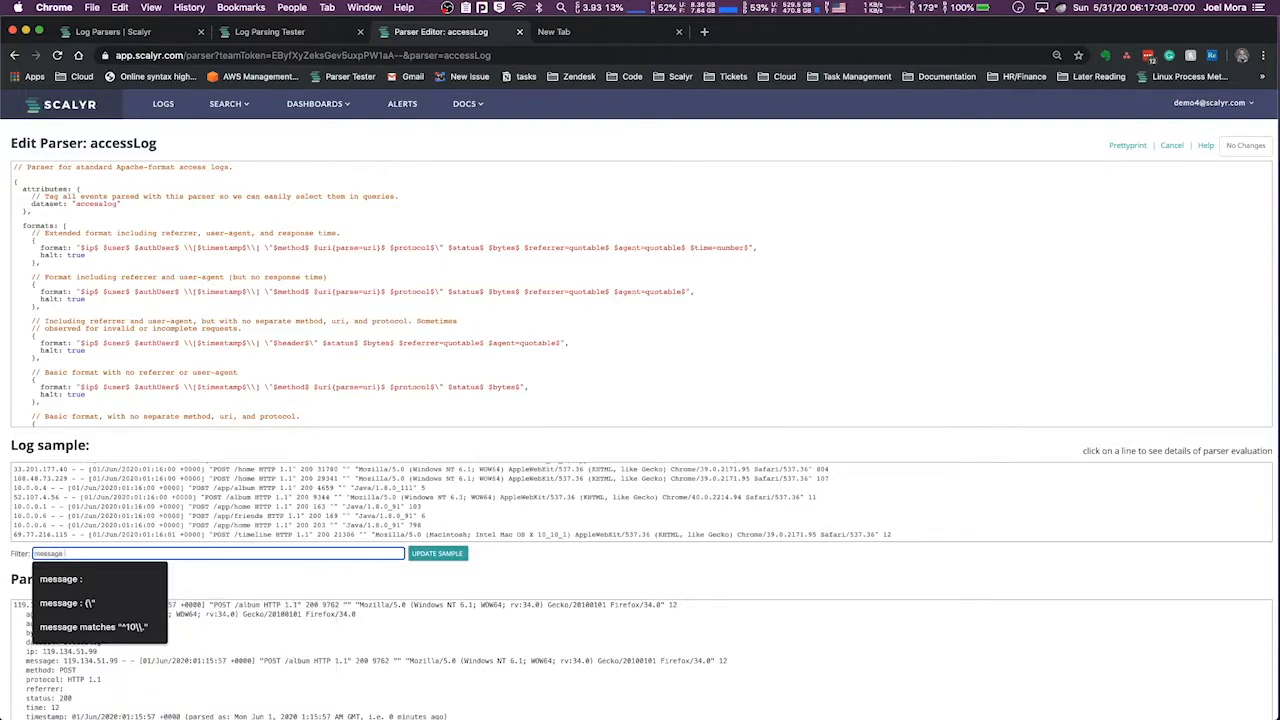
{"action": "type", "text": " contains \"33"}
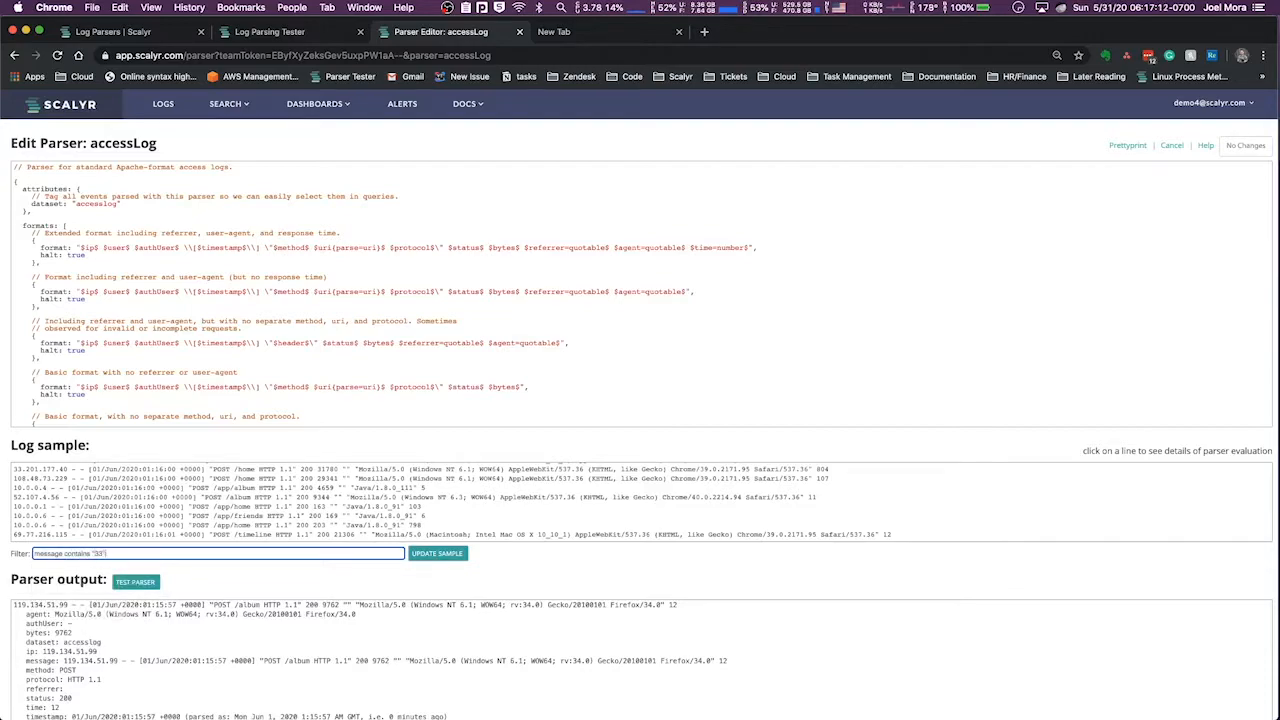
{"action": "key", "text": "Return"}
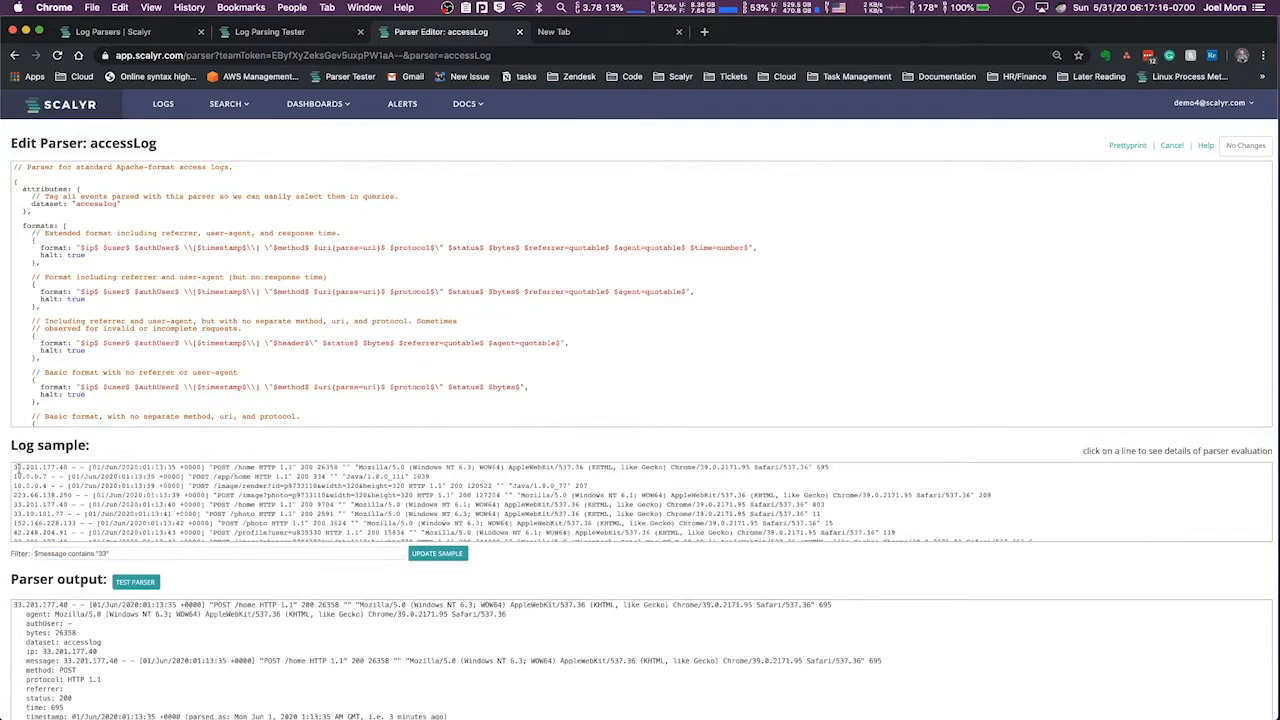
Replace the log sample filter with "Jun", refresh the sample and look through its lines
{"action": "left_click", "coordinate": [15, 467]}
{"action": "double_click", "coordinate": [40, 478]}
{"action": "triple_click", "coordinate": [117, 553]}
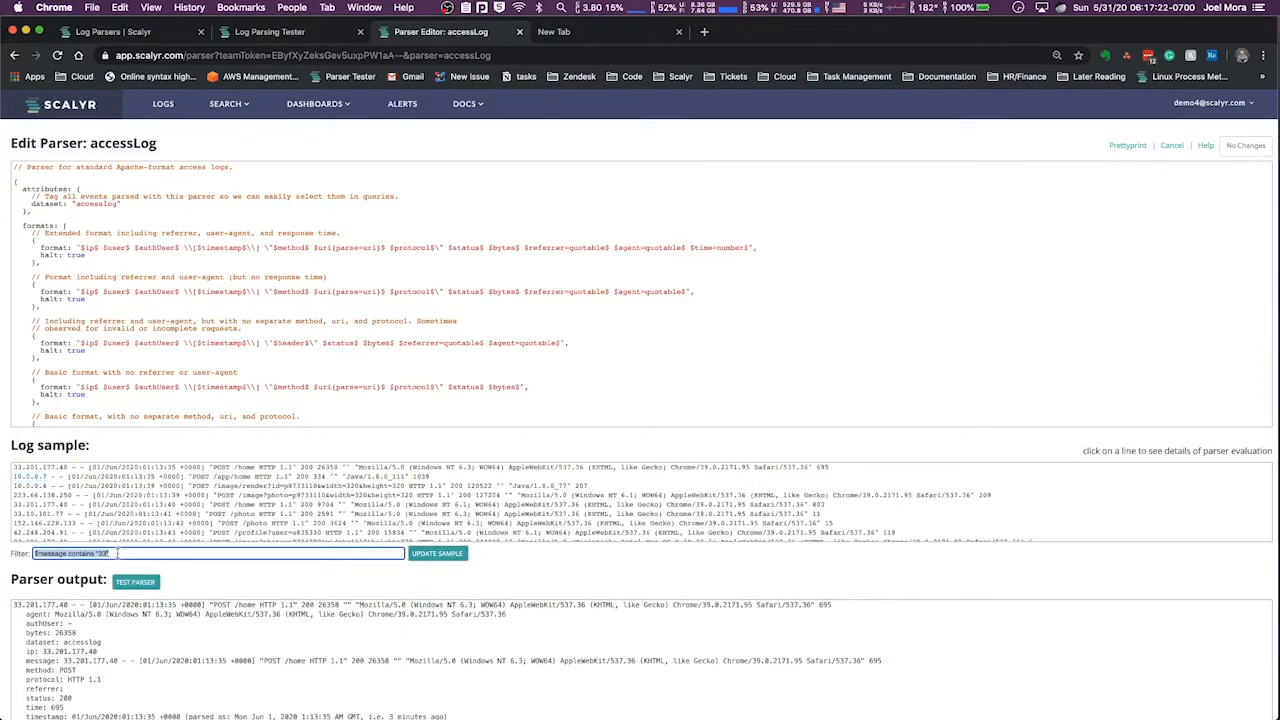
{"action": "key", "text": "BackSpace"}
{"action": "type", "text": "\""}
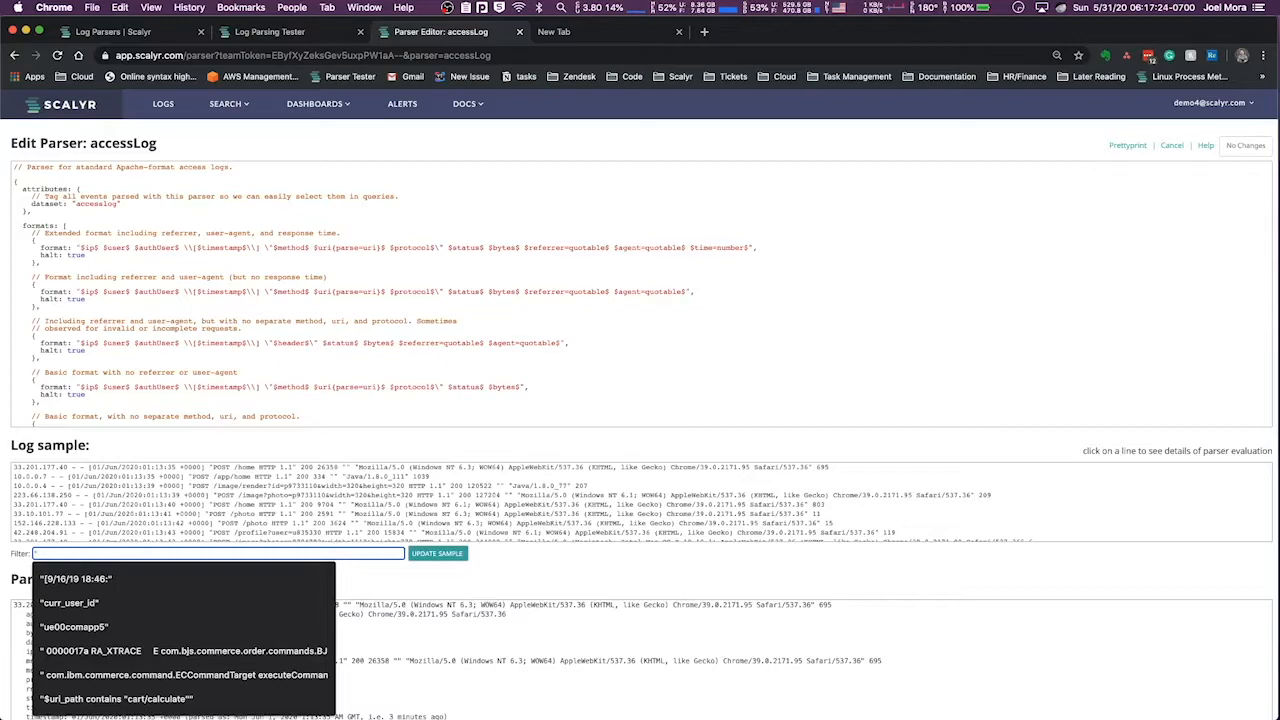
{"action": "type", "text": "Jun"}
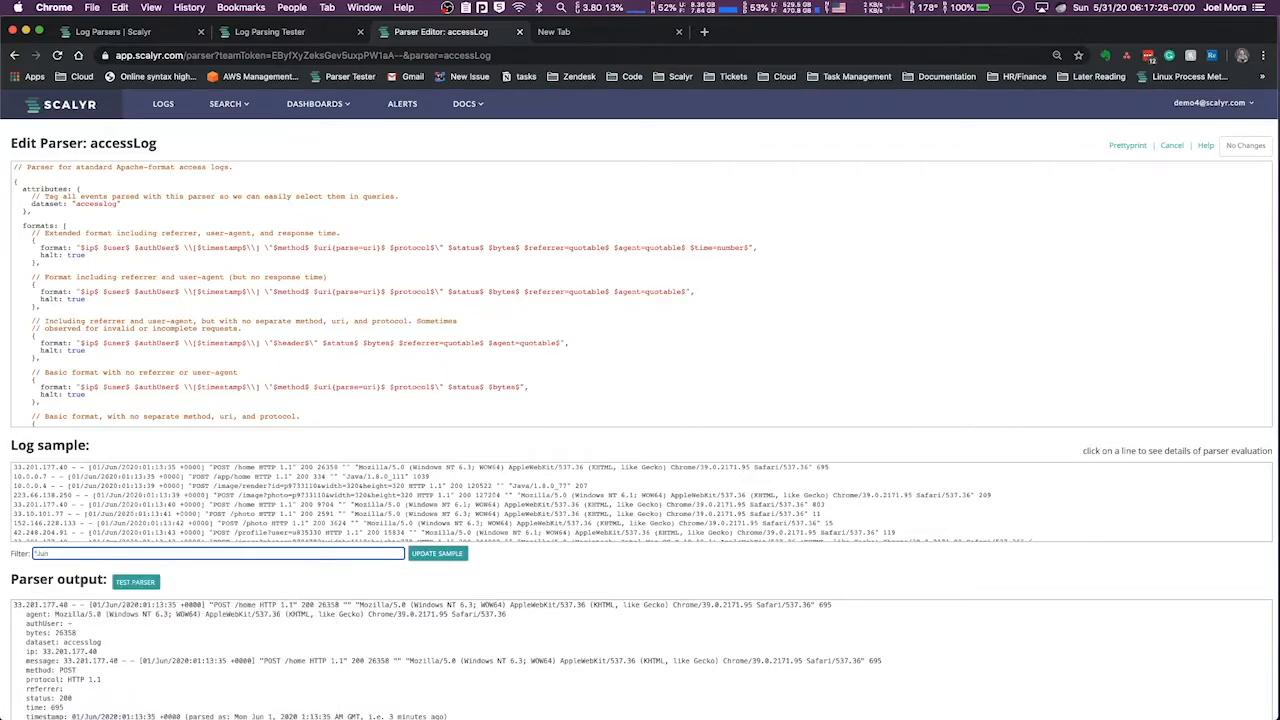
{"action": "key", "text": "Return"}
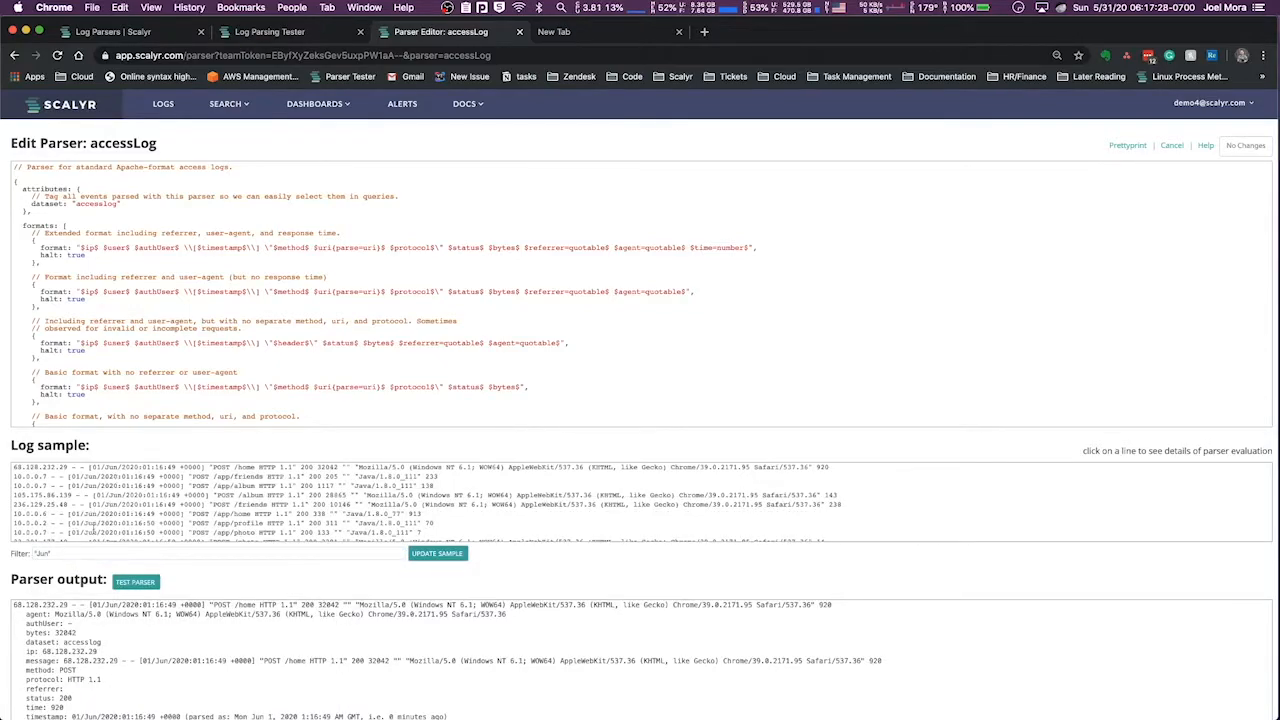
{"action": "scroll", "coordinate": [92, 526], "scroll_direction": "down", "scroll_amount": 3}
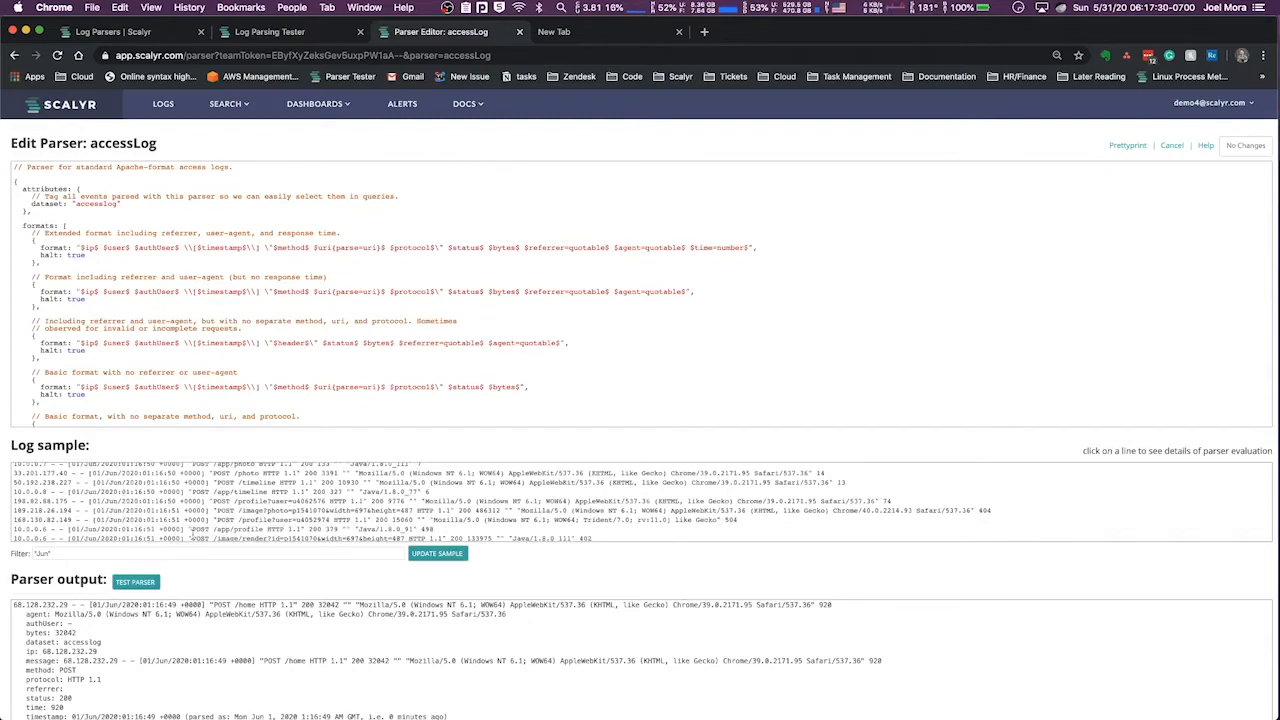
Clear the log sample filter and test the accessLog parser against the sample lines
{"action": "double_click", "coordinate": [70, 552]}
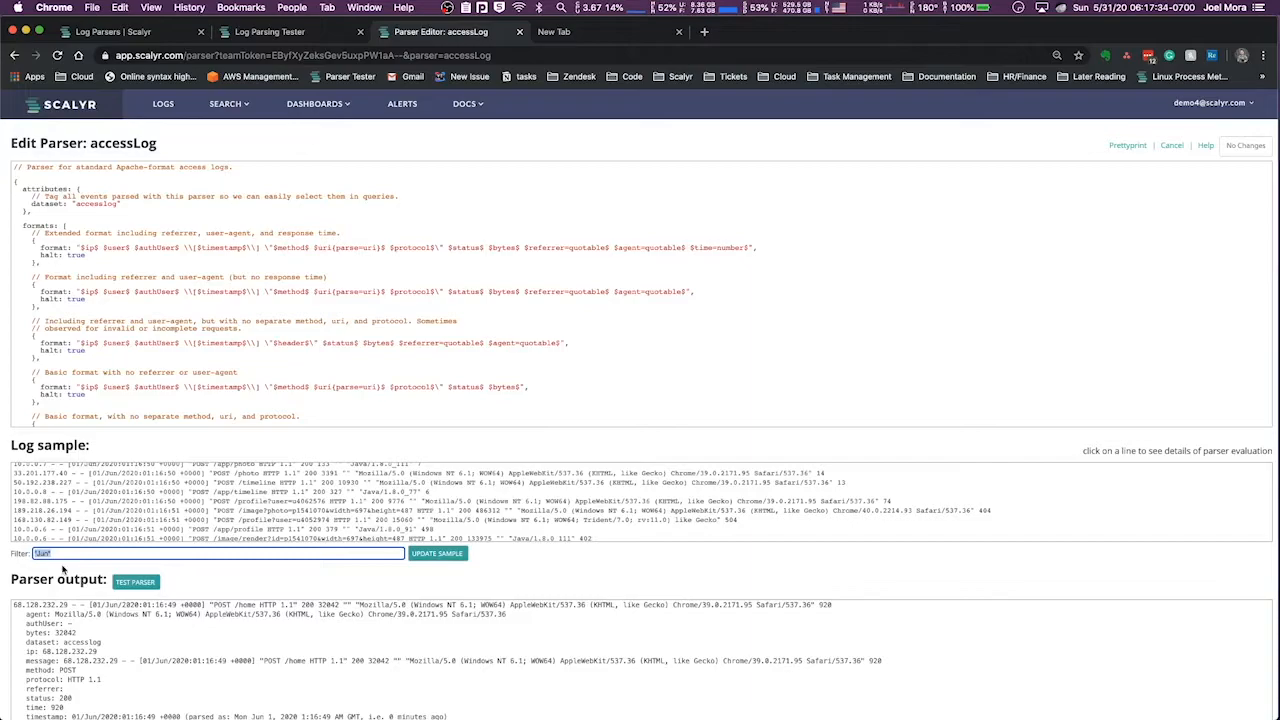
{"action": "key", "text": "BackSpace"}
{"action": "scroll", "coordinate": [215, 497], "scroll_direction": "up", "scroll_amount": 4}
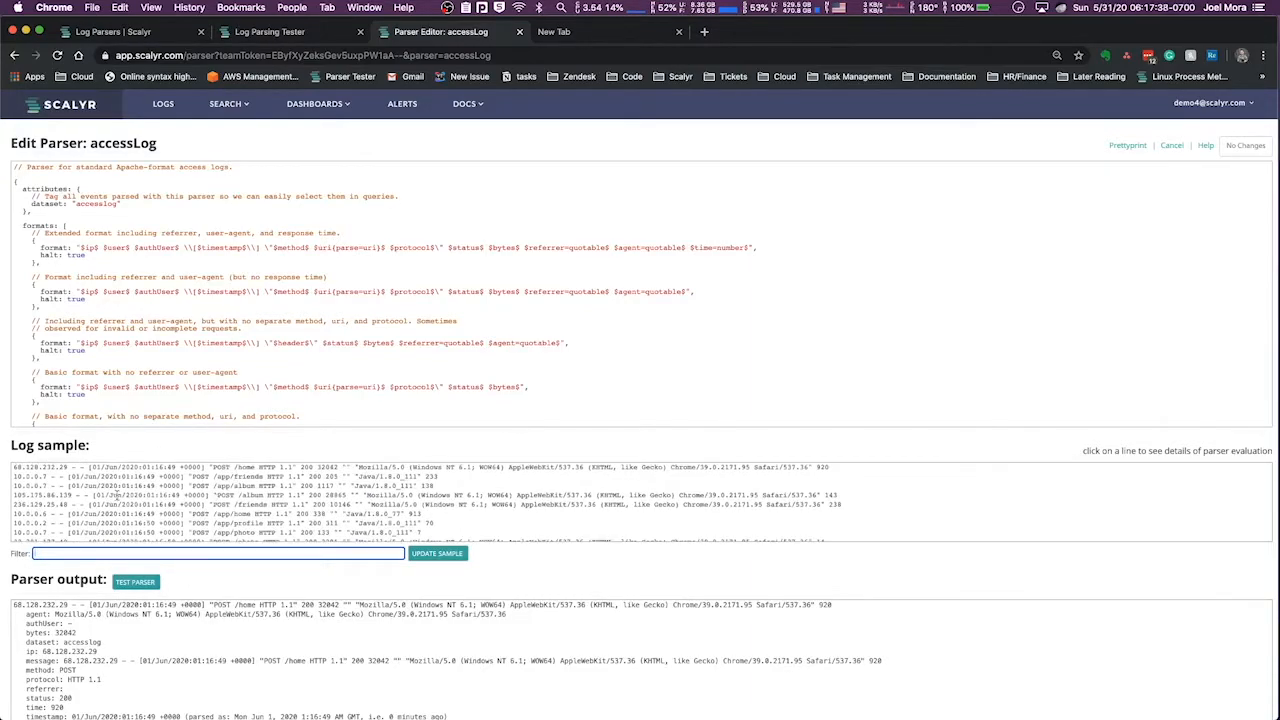
{"action": "scroll", "coordinate": [117, 494], "scroll_direction": "down", "scroll_amount": 10}
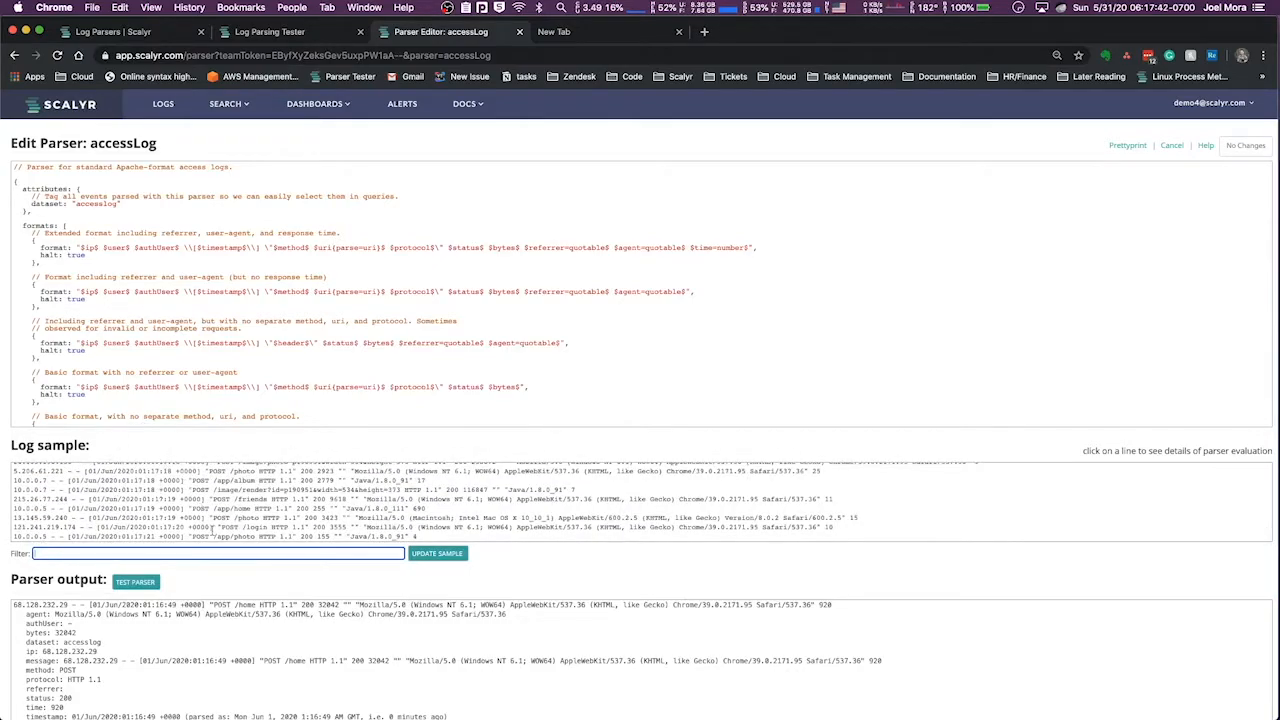
{"action": "scroll", "coordinate": [270, 580], "scroll_direction": "down", "scroll_amount": 1}
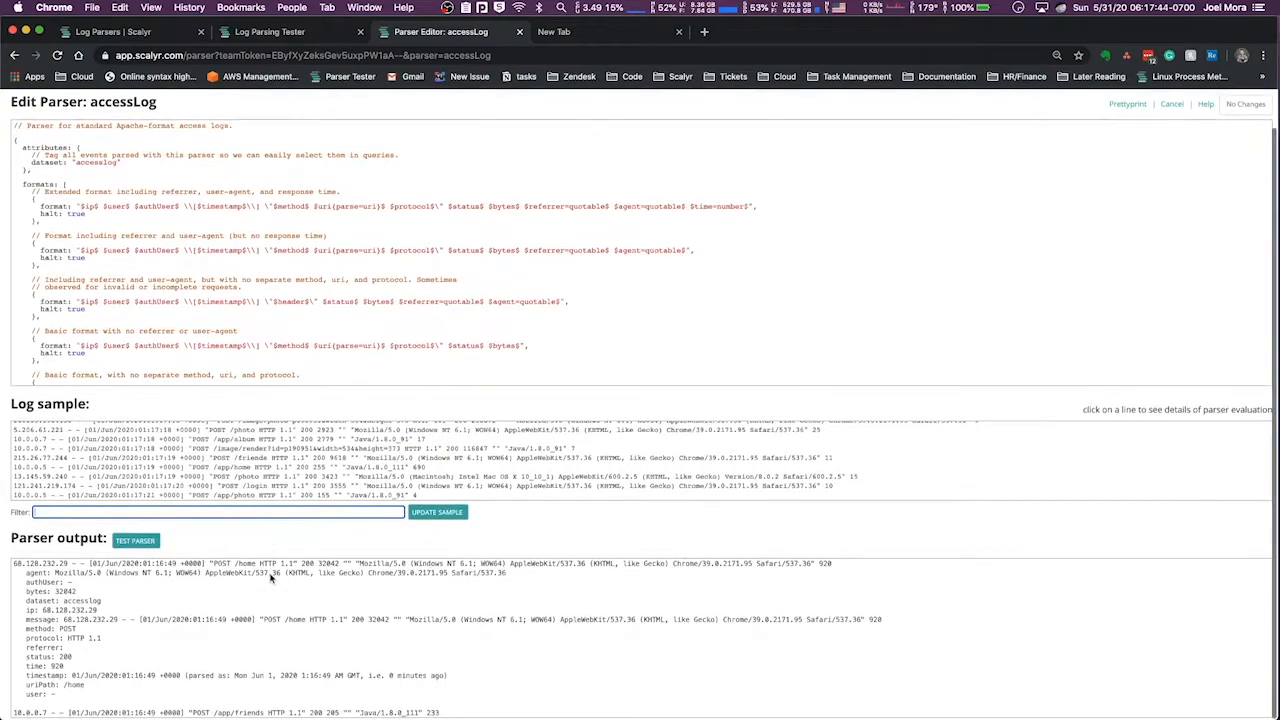
{"action": "scroll", "coordinate": [270, 578], "scroll_direction": "up", "scroll_amount": 1}
{"action": "scroll", "coordinate": [207, 494], "scroll_direction": "up", "scroll_amount": 10}
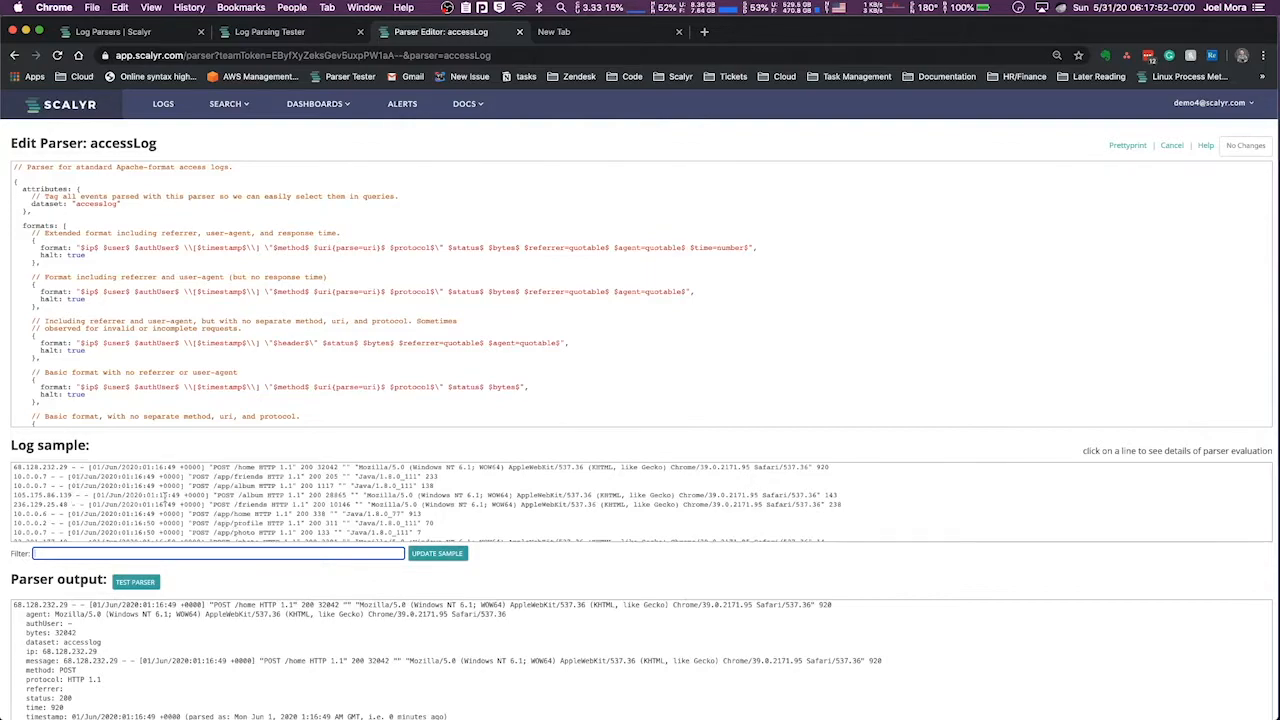
{"action": "left_click", "coordinate": [140, 583]}
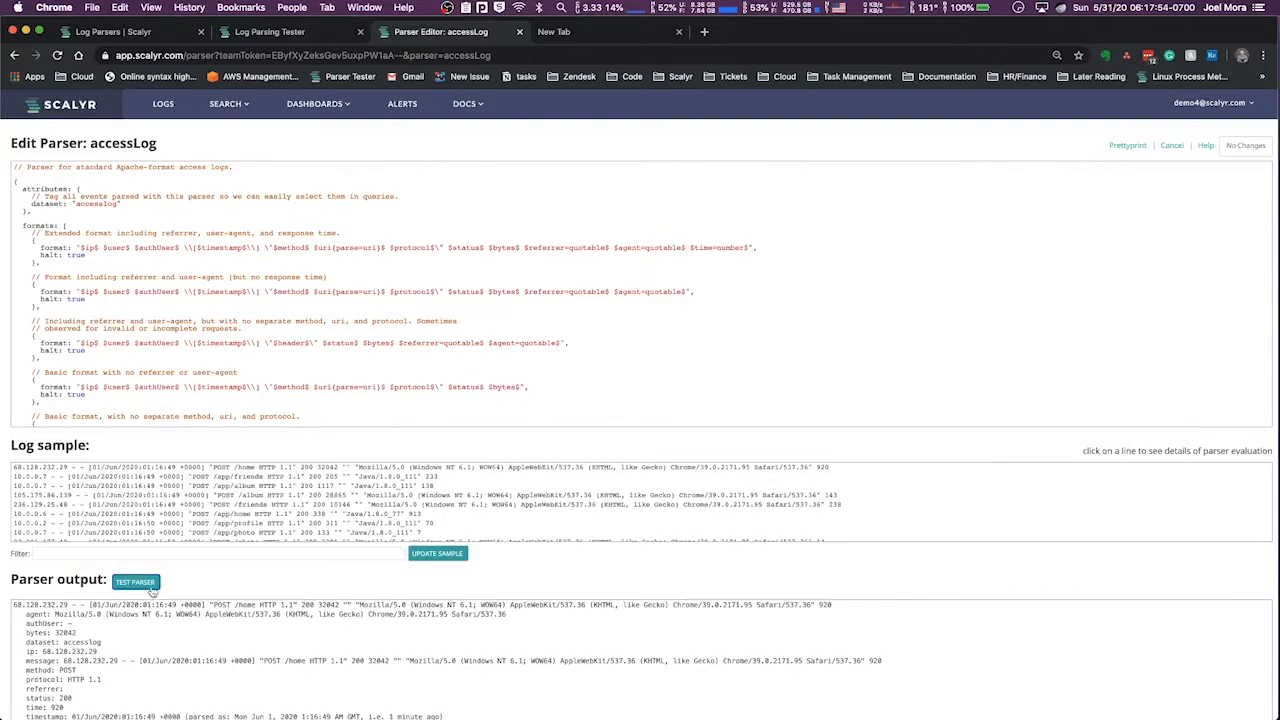
Run the Log Parsing Tester's existing parser definition against its free text test data
{"action": "scroll", "coordinate": [224, 600], "scroll_direction": "down", "scroll_amount": 1}
{"action": "left_click", "coordinate": [282, 33]}
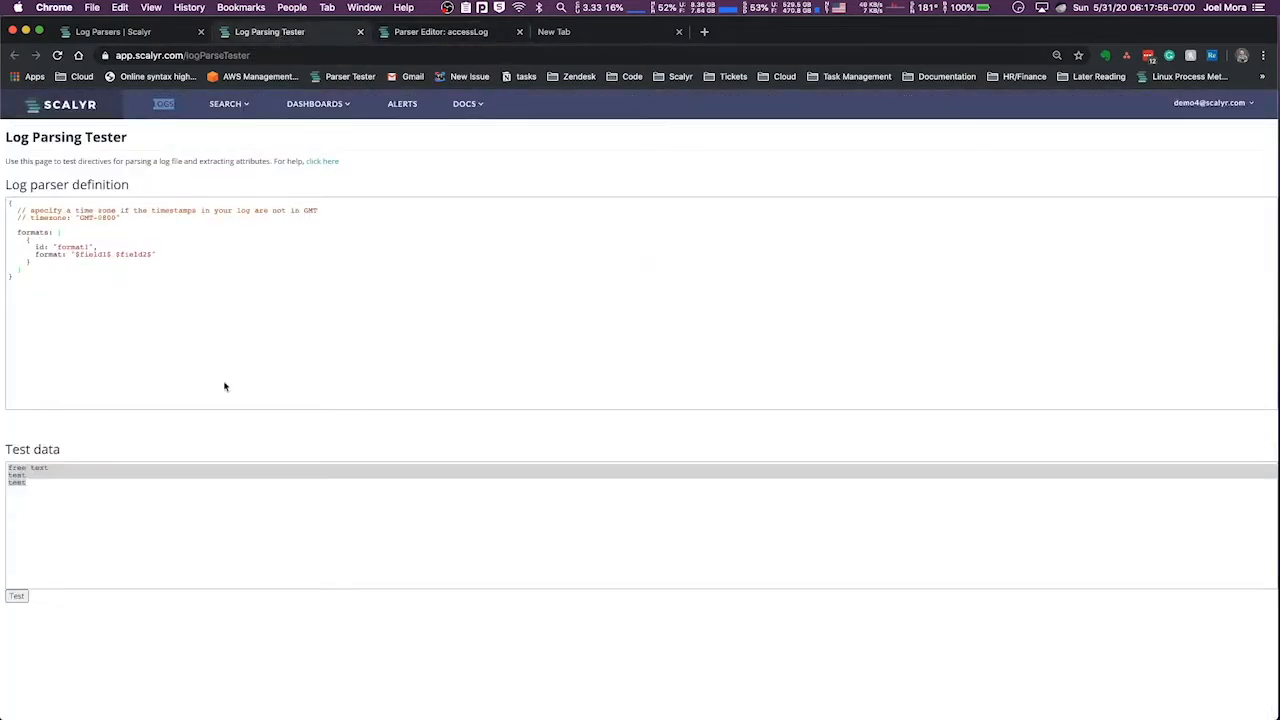
{"action": "left_click", "coordinate": [16, 595]}
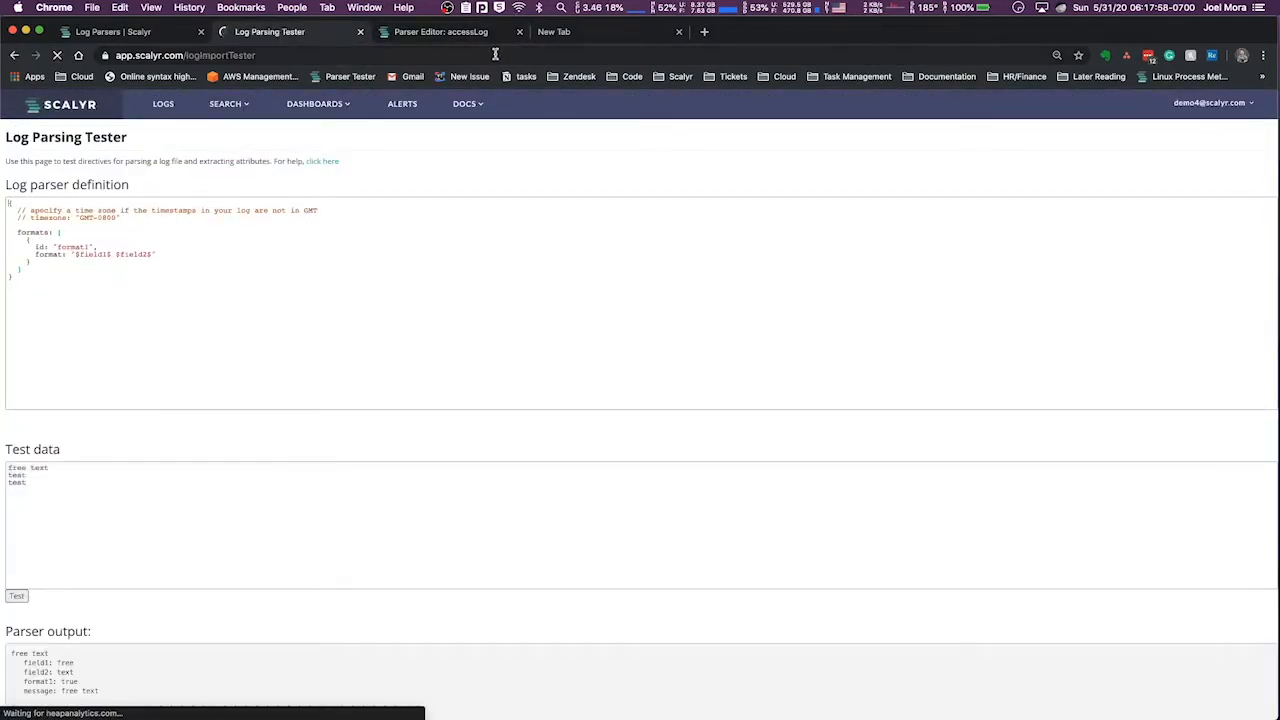
Show the accessLog parser's evaluation details for the first log sample line and read through its field matches
{"action": "left_click", "coordinate": [455, 34]}
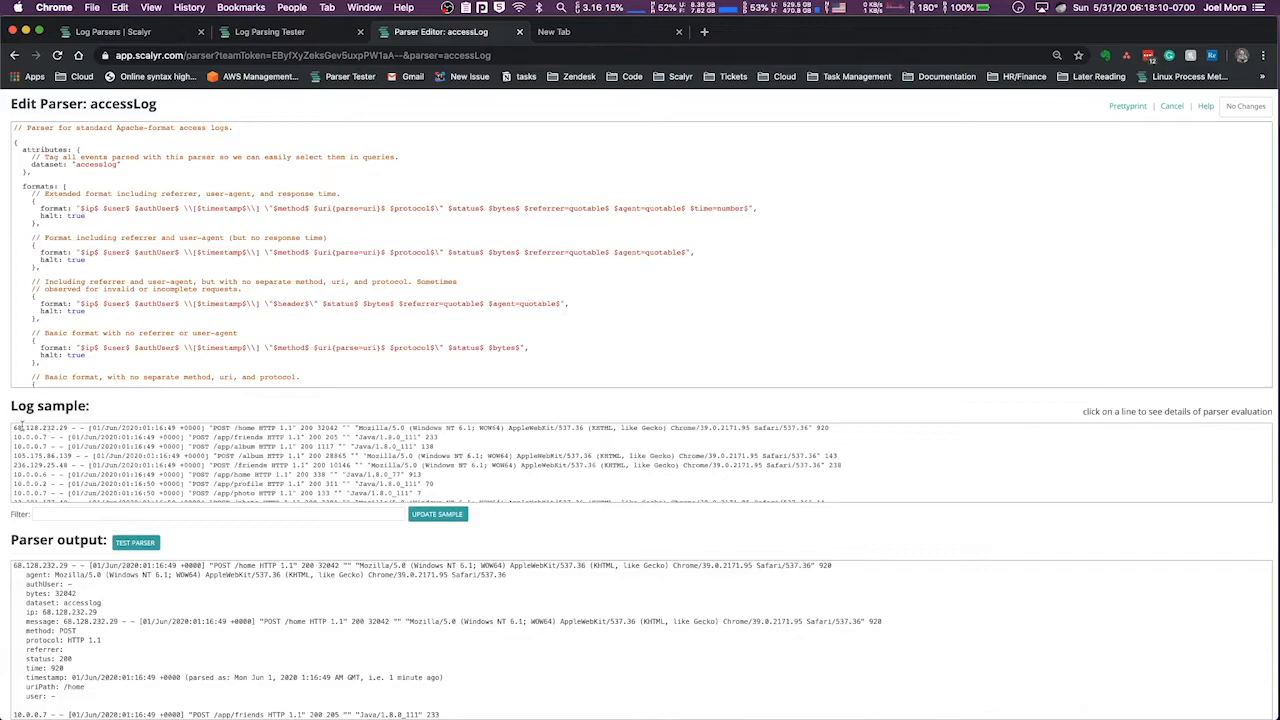
{"action": "left_click", "coordinate": [45, 428]}
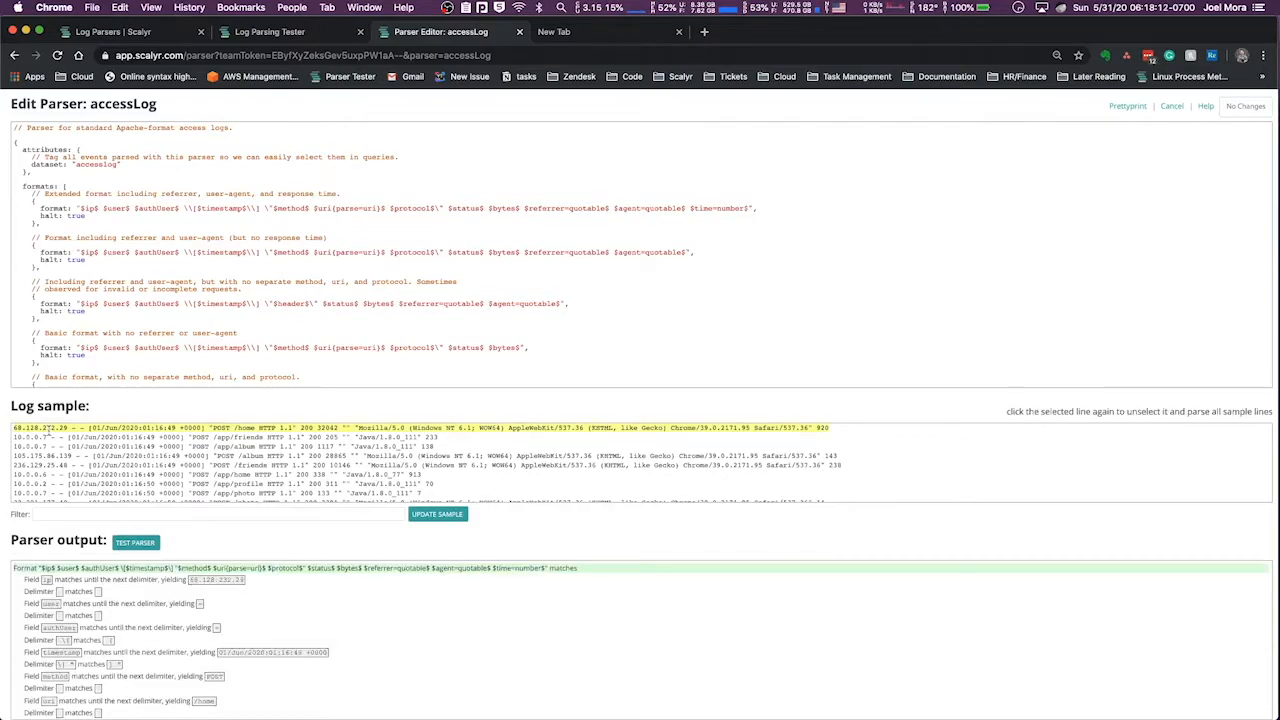
{"action": "left_click_drag", "start_coordinate": [25, 579], "coordinate": [290, 604]}
{"action": "left_click", "coordinate": [137, 601]}
{"action": "scroll", "coordinate": [98, 605], "scroll_direction": "down", "scroll_amount": 2}
{"action": "scroll", "coordinate": [98, 605], "scroll_direction": "down", "scroll_amount": 2}
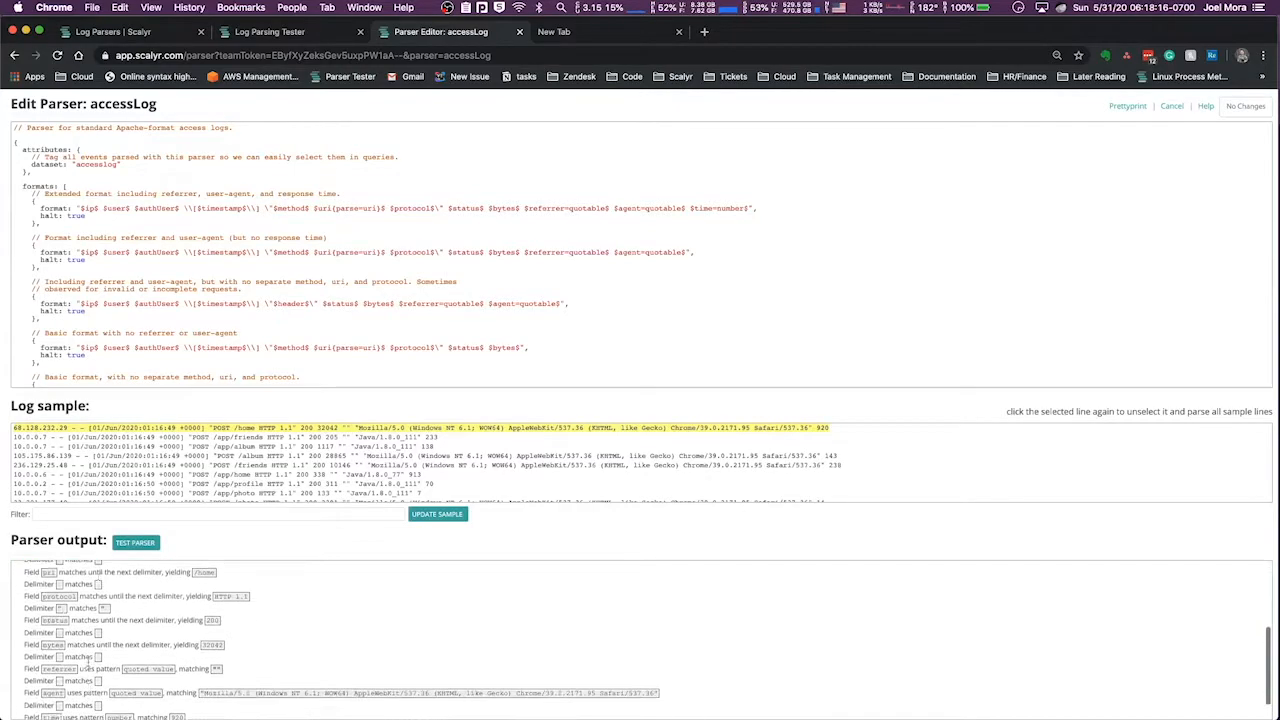
Examine how the referrer field matches its quoted value pattern, and unselect the sample line
{"action": "double_click", "coordinate": [55, 643]}
{"action": "triple_click", "coordinate": [145, 643]}
{"action": "left_click", "coordinate": [250, 658]}
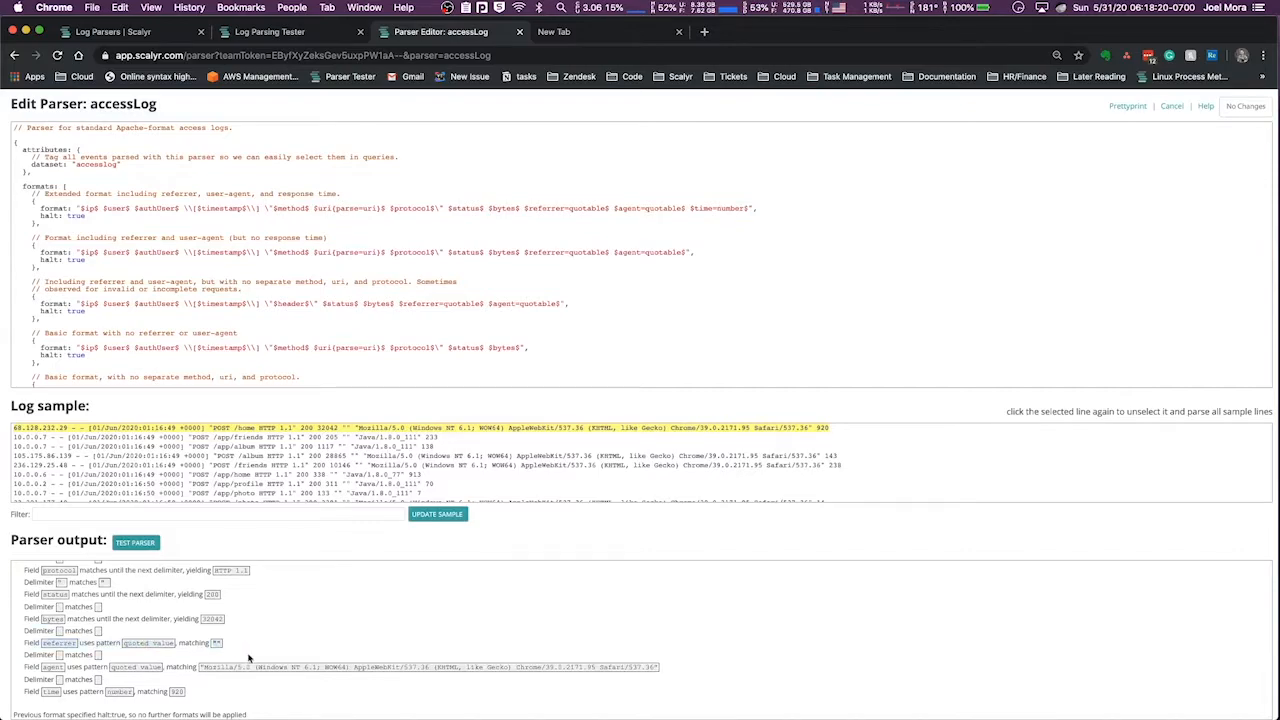
{"action": "scroll", "coordinate": [210, 660], "scroll_direction": "up", "scroll_amount": 5}
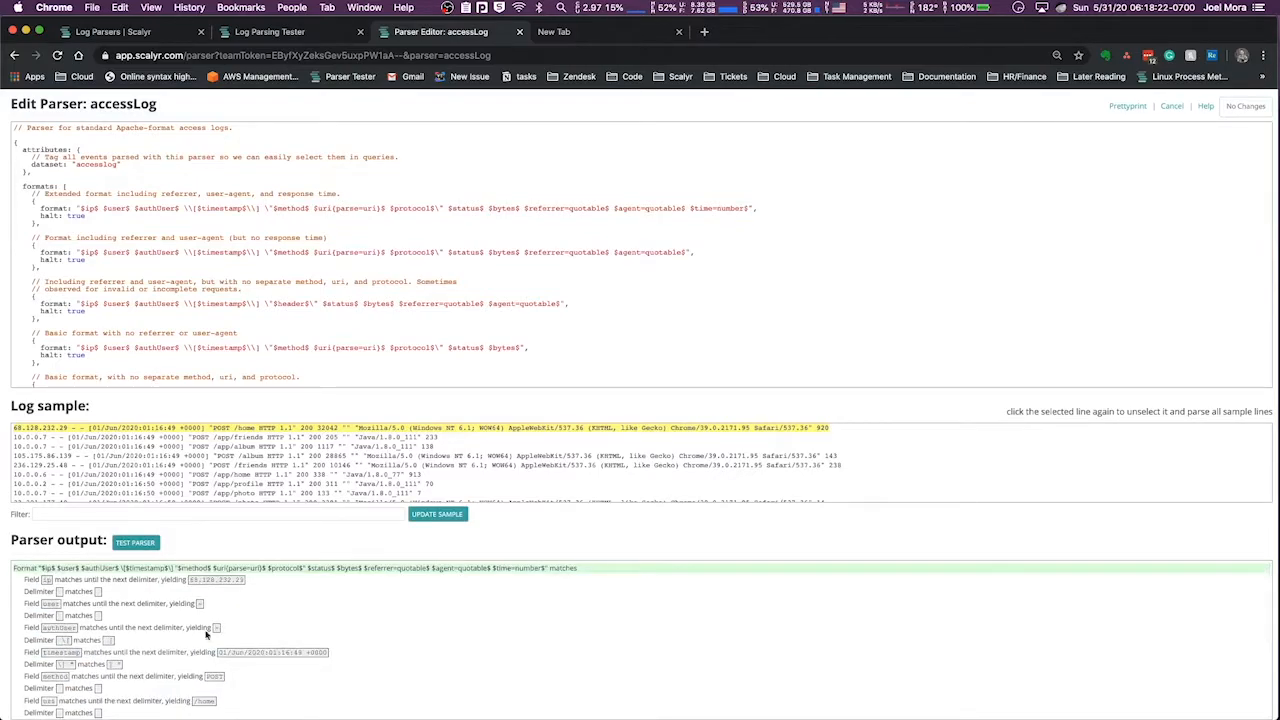
{"action": "left_click", "coordinate": [275, 427]}
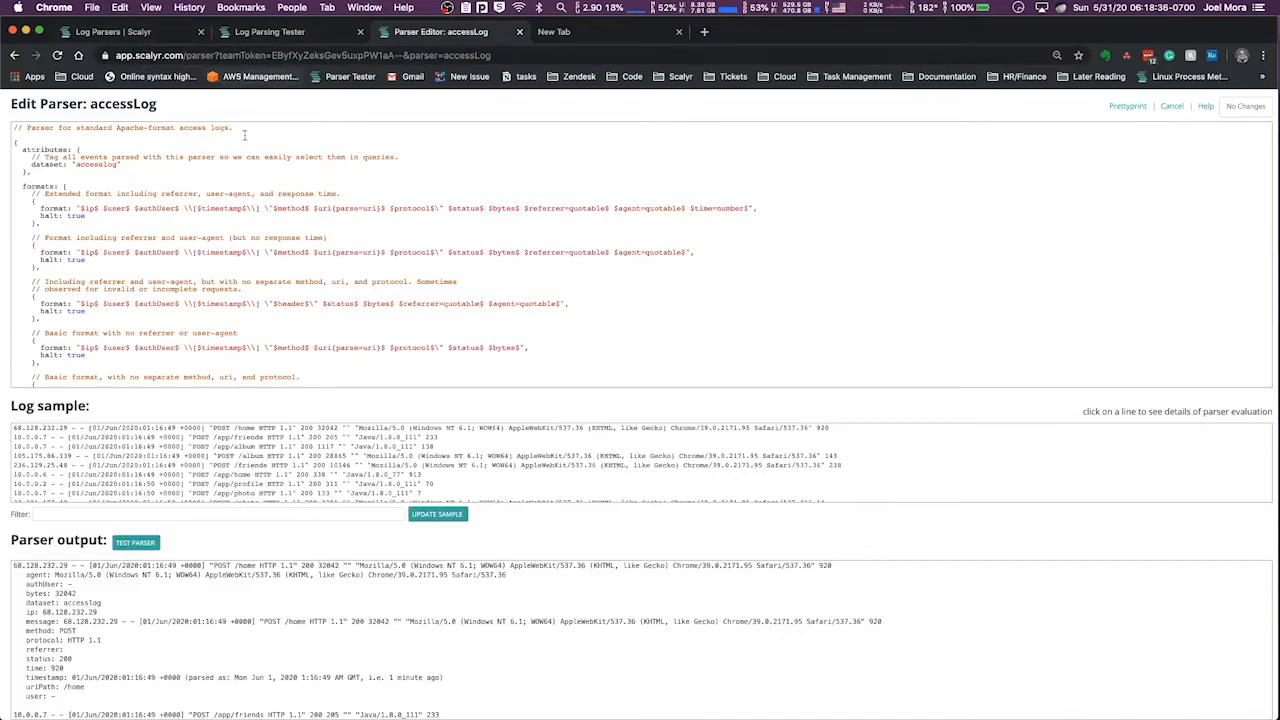
Return to the Log Parsers documentation and highlight the Parser Editor and Line Formats sections
{"action": "left_click", "coordinate": [256, 31]}
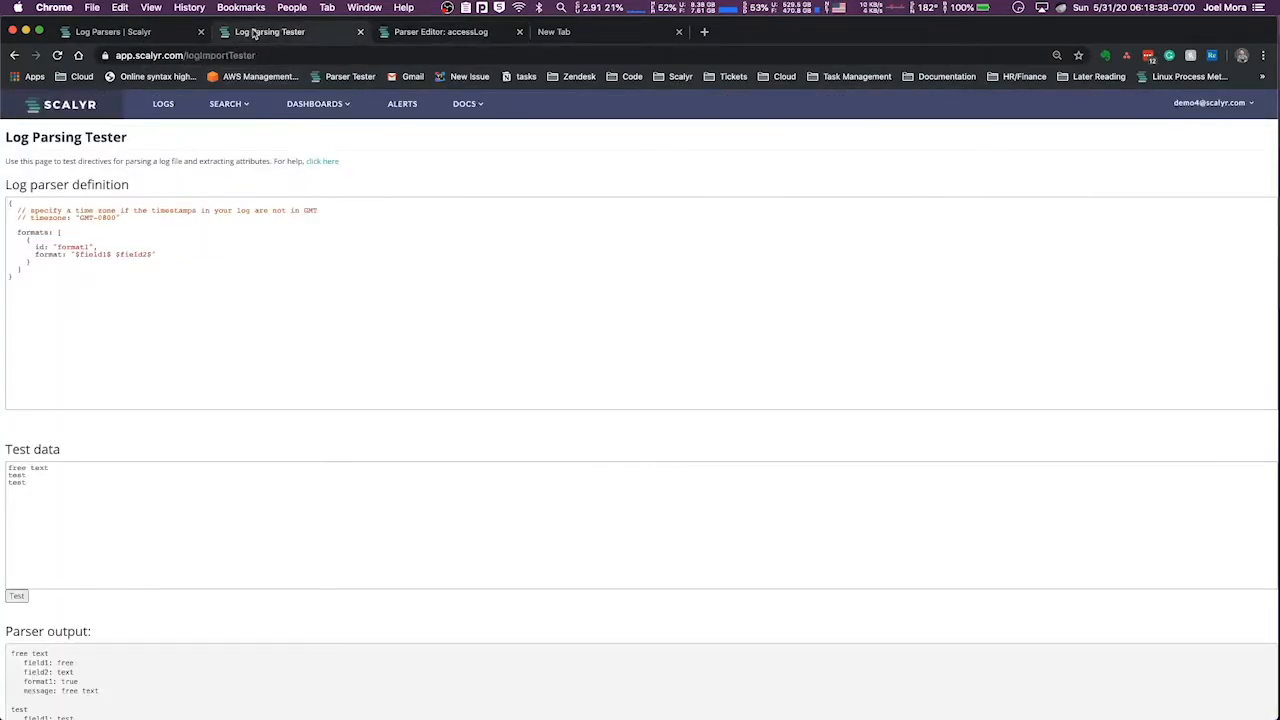
{"action": "left_click", "coordinate": [436, 33]}
{"action": "left_click", "coordinate": [137, 38]}
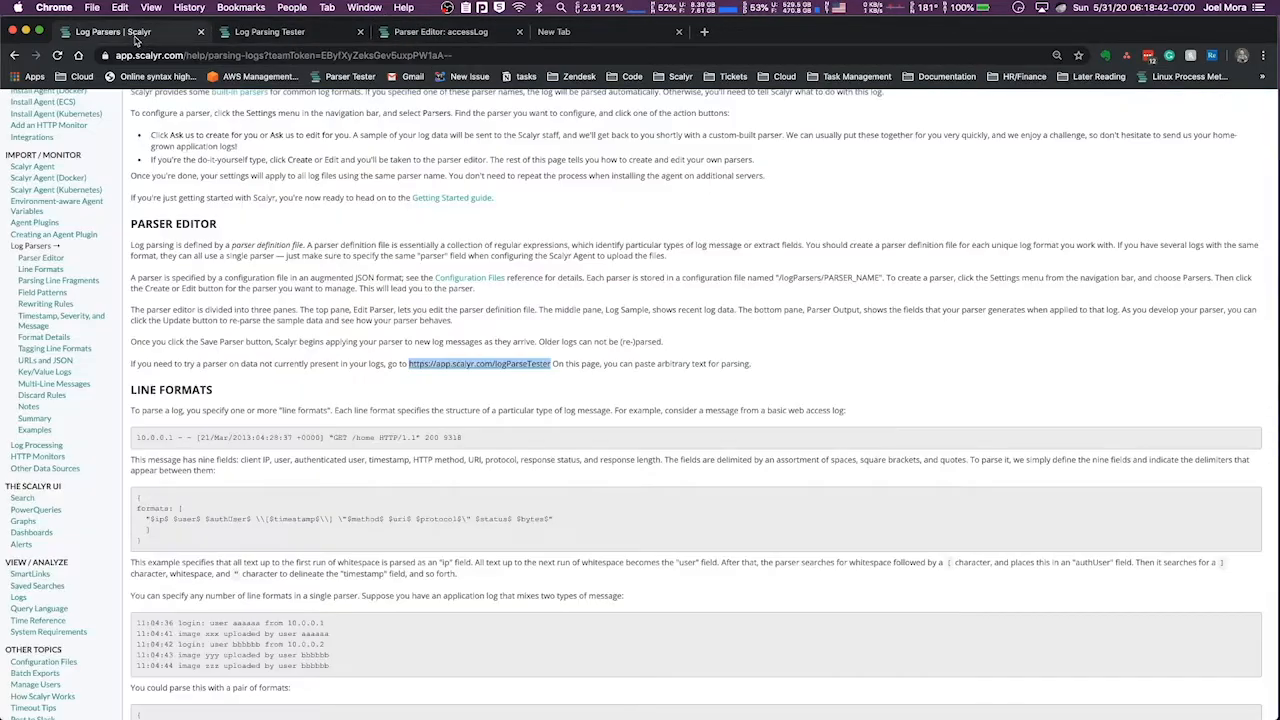
{"action": "triple_click", "coordinate": [168, 224]}
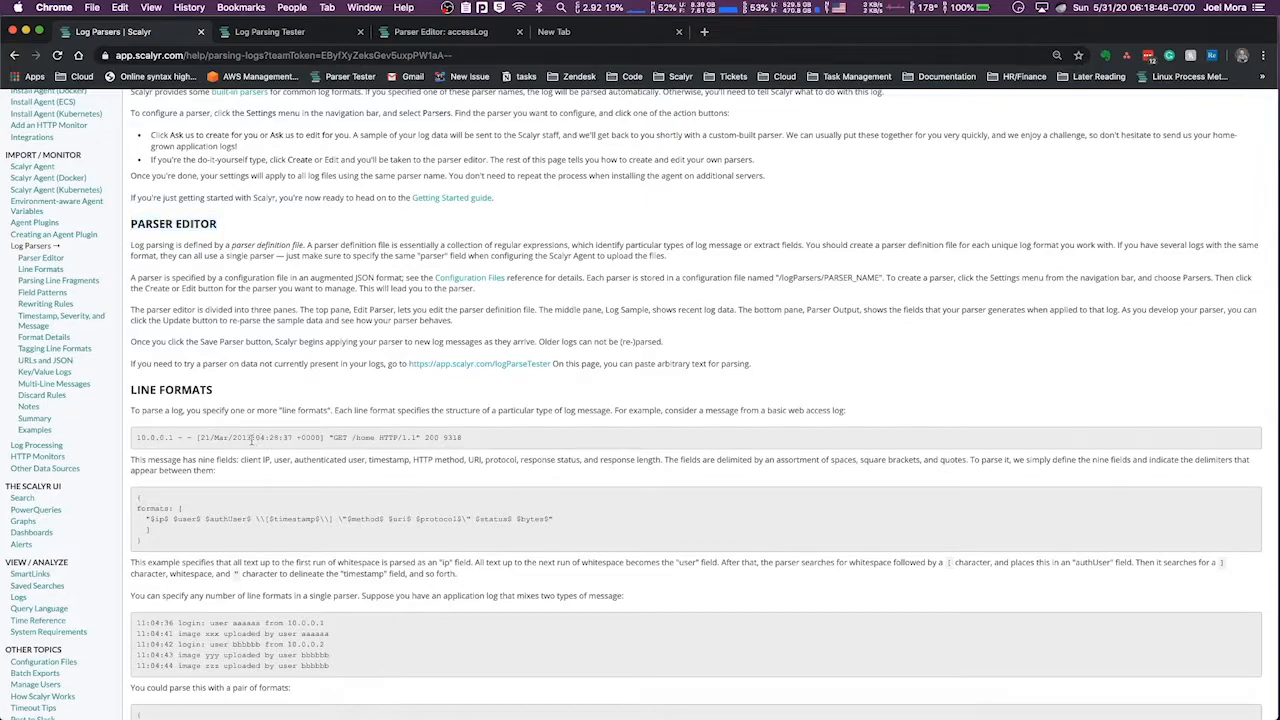
{"action": "triple_click", "coordinate": [252, 440]}
{"action": "triple_click", "coordinate": [163, 390]}
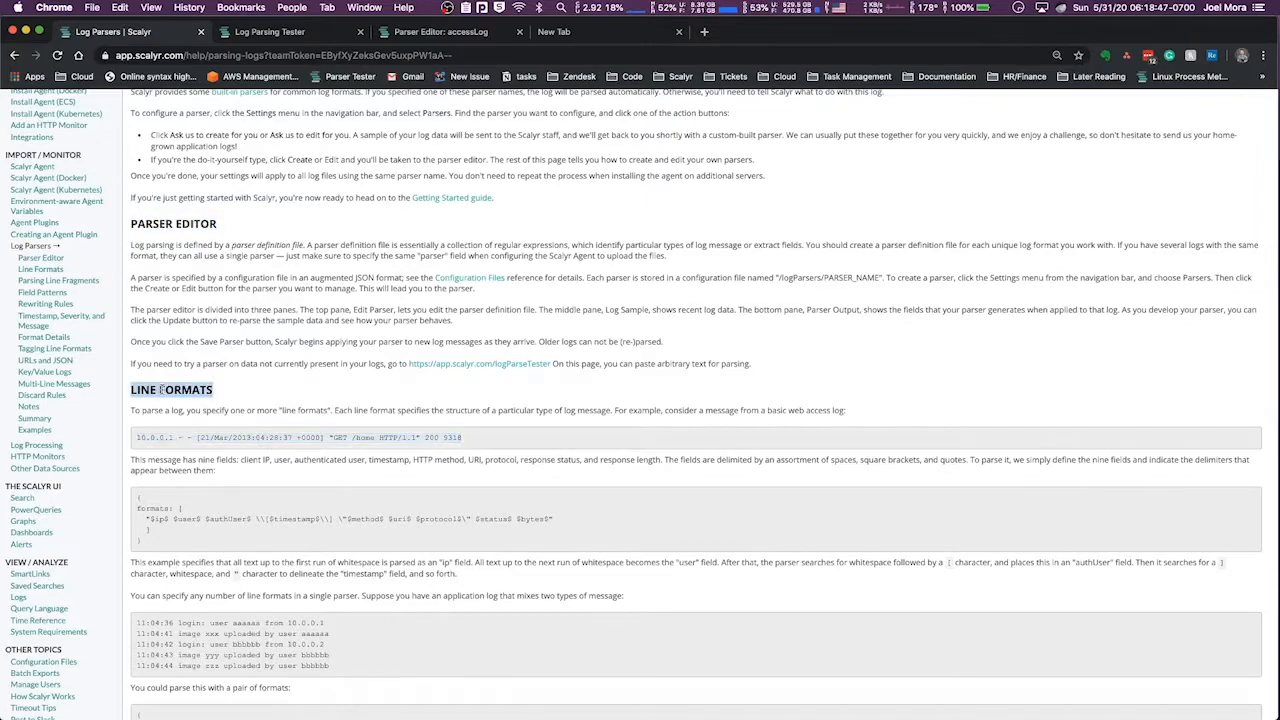
Copy the example web access log line from Line Formats and replace the Log Parsing Tester's test data with it
{"action": "triple_click", "coordinate": [230, 439]}
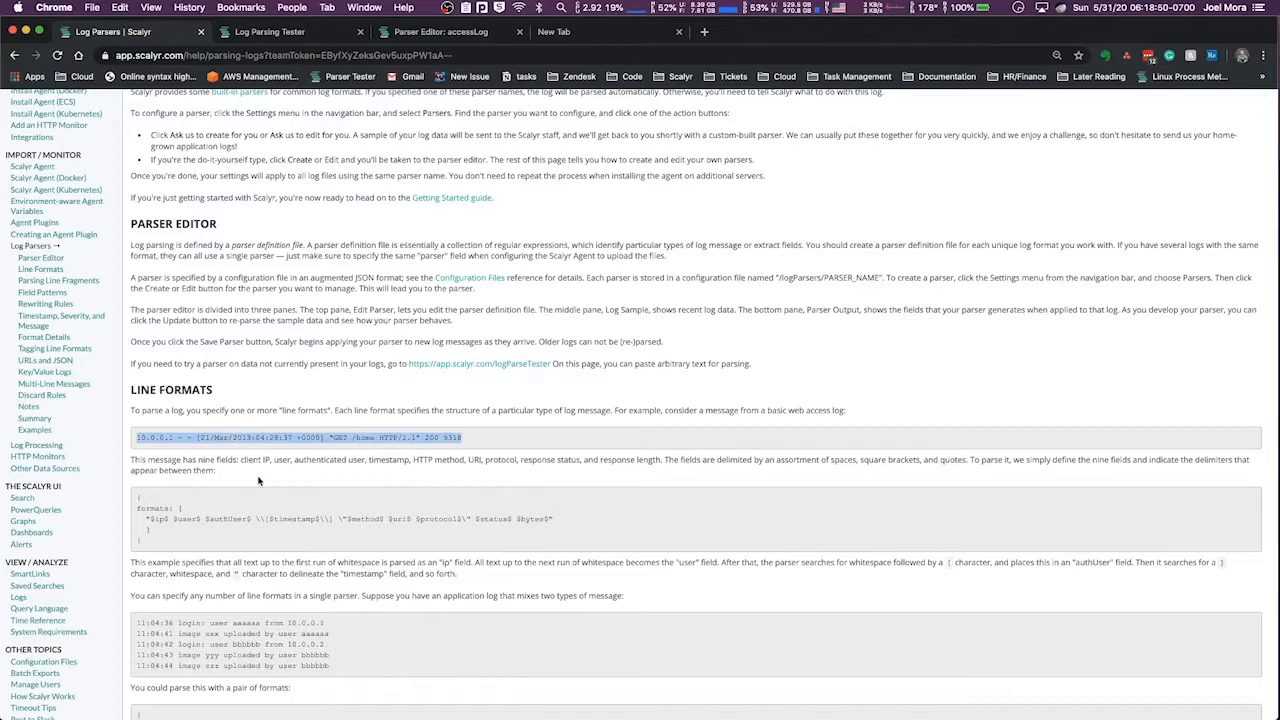
{"action": "triple_click", "coordinate": [405, 437]}
{"action": "key", "text": "super+c"}
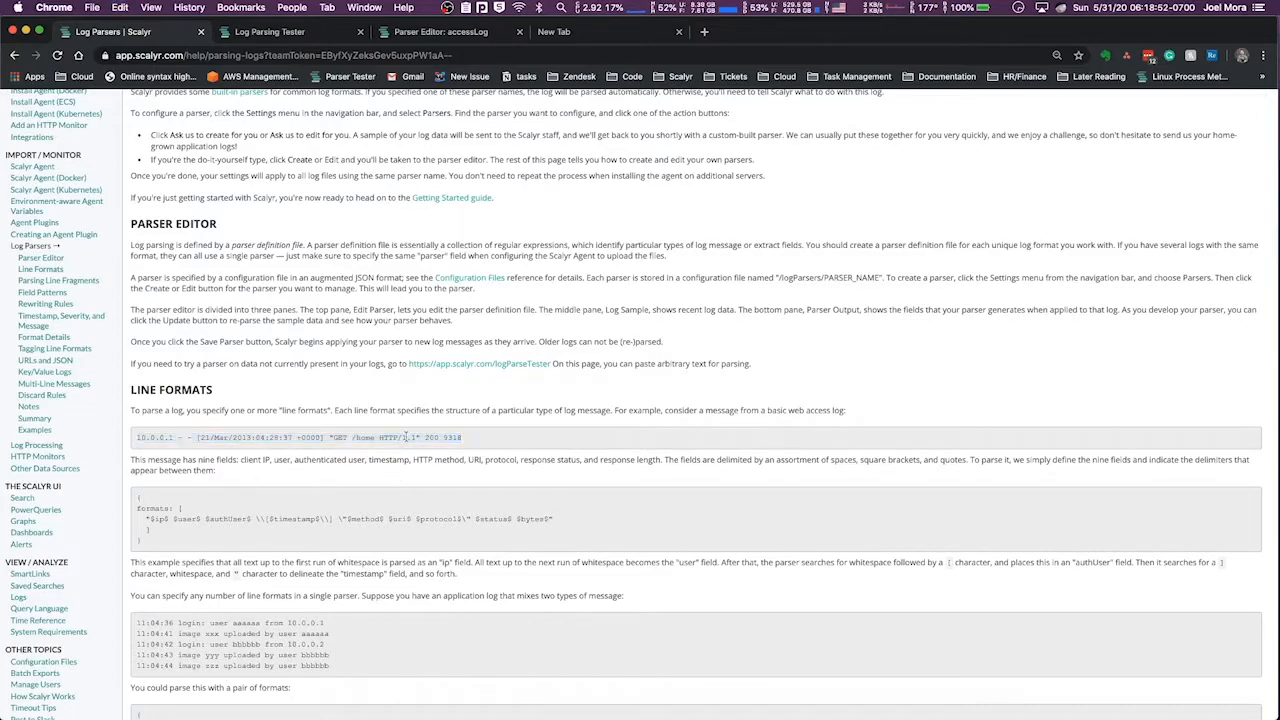
{"action": "left_click", "coordinate": [276, 32]}
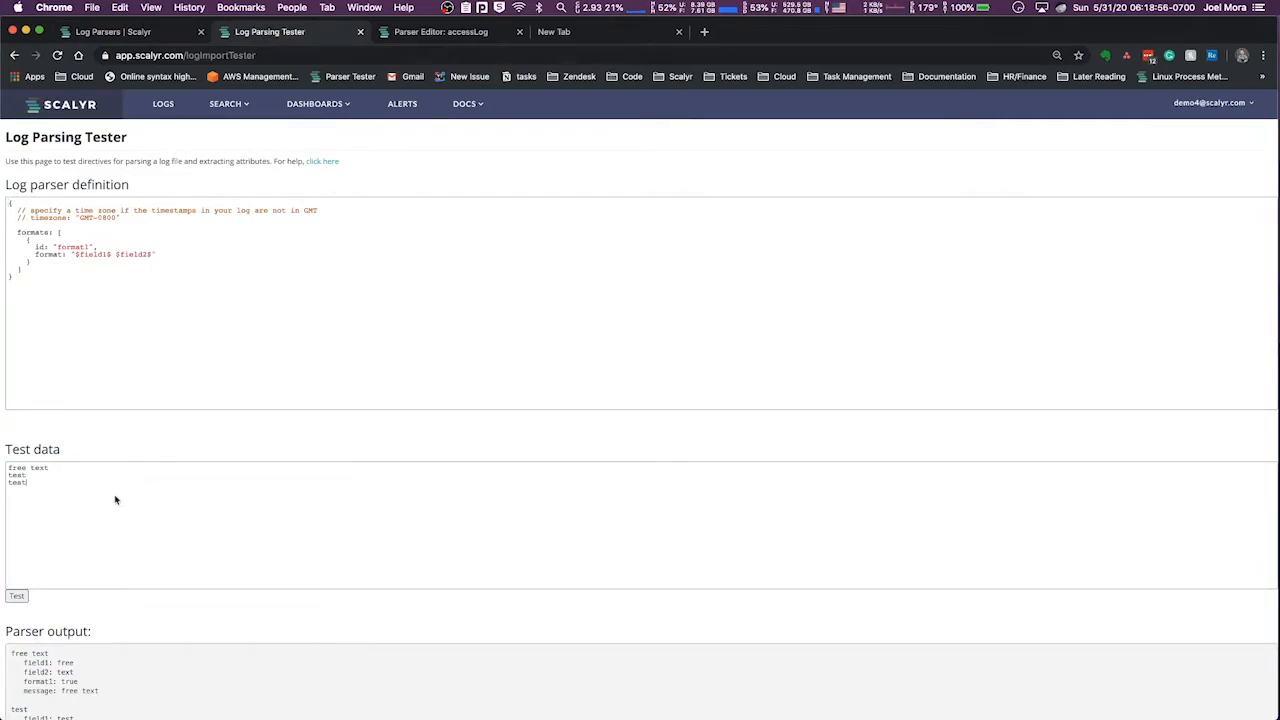
{"action": "key", "text": "super+a"}
{"action": "key", "text": "super+v"}
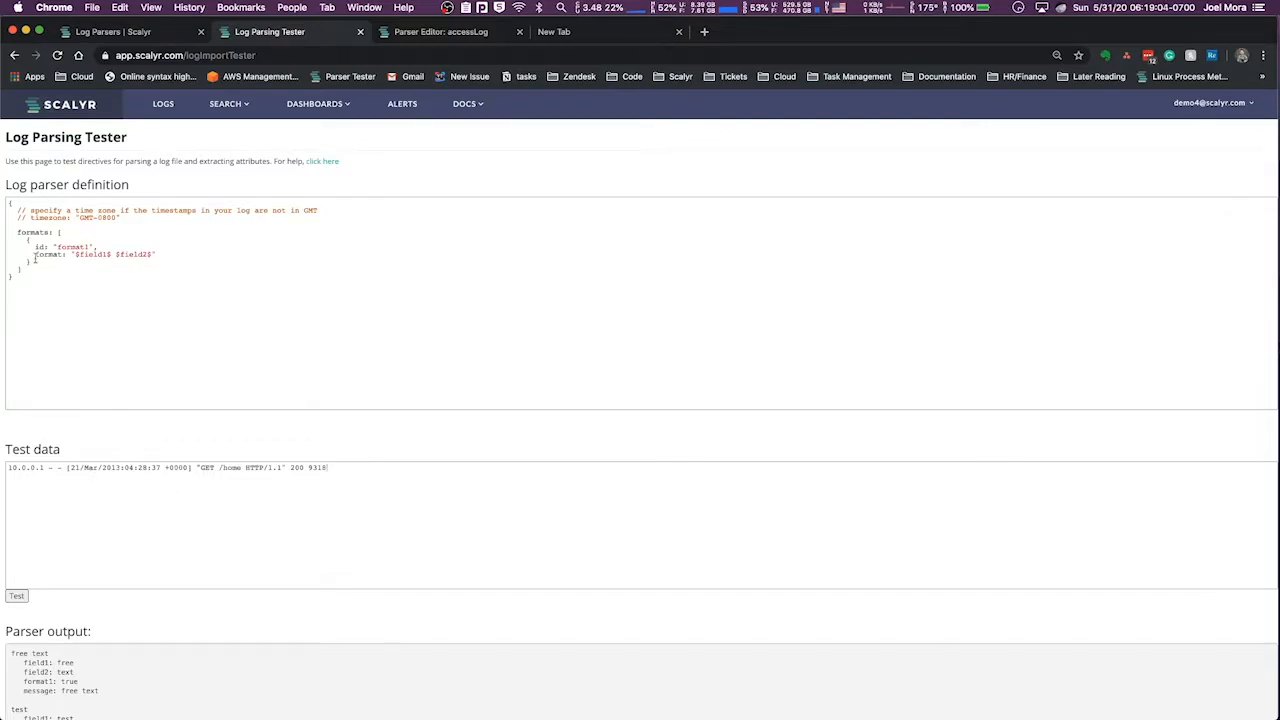
Compare the tester's default format block with Line Formats, and select the documentation's example format string from $ip$ to $bytes$
{"action": "left_click_drag", "start_coordinate": [25, 238], "coordinate": [52, 264]}
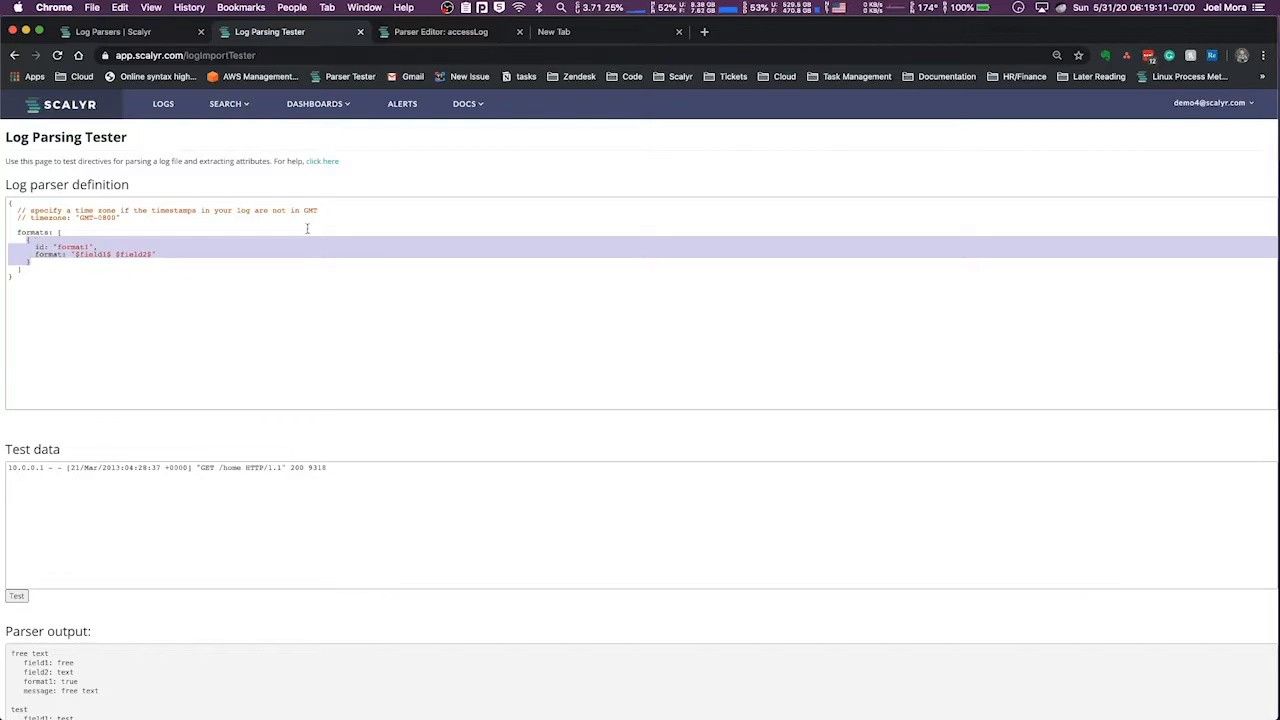
{"action": "left_click", "coordinate": [456, 36]}
{"action": "left_click", "coordinate": [146, 34]}
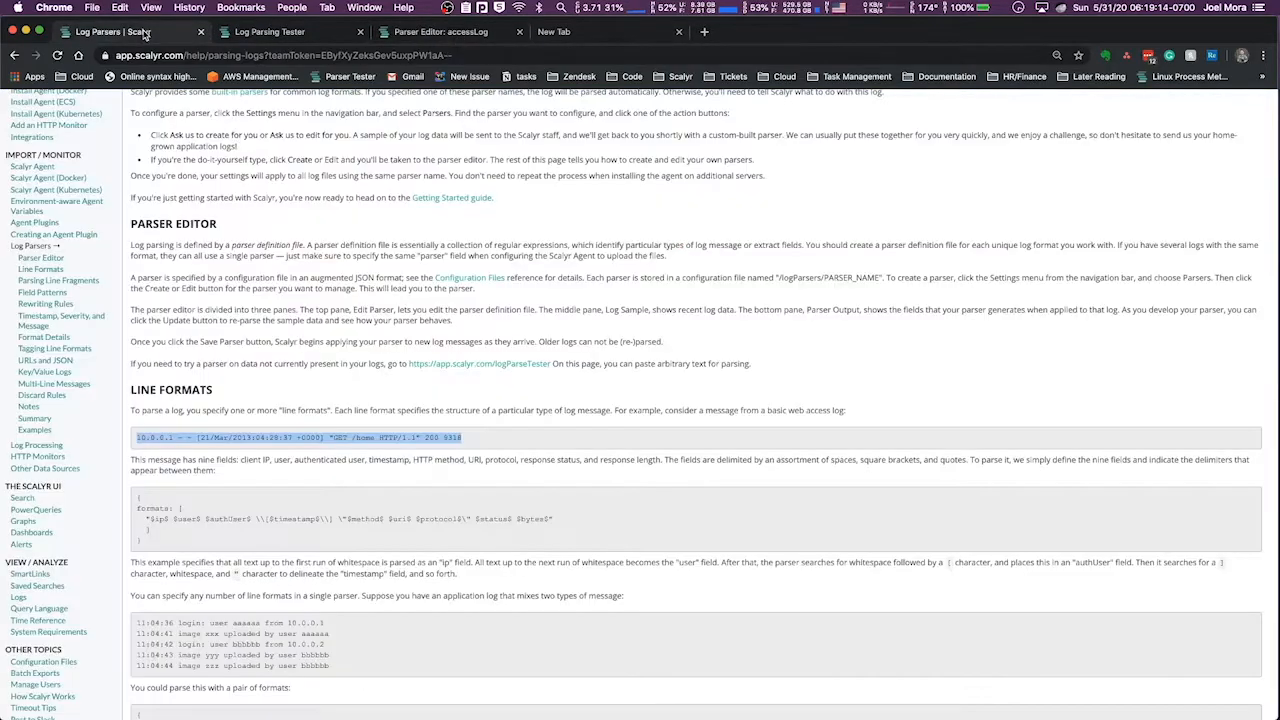
{"action": "triple_click", "coordinate": [188, 518]}
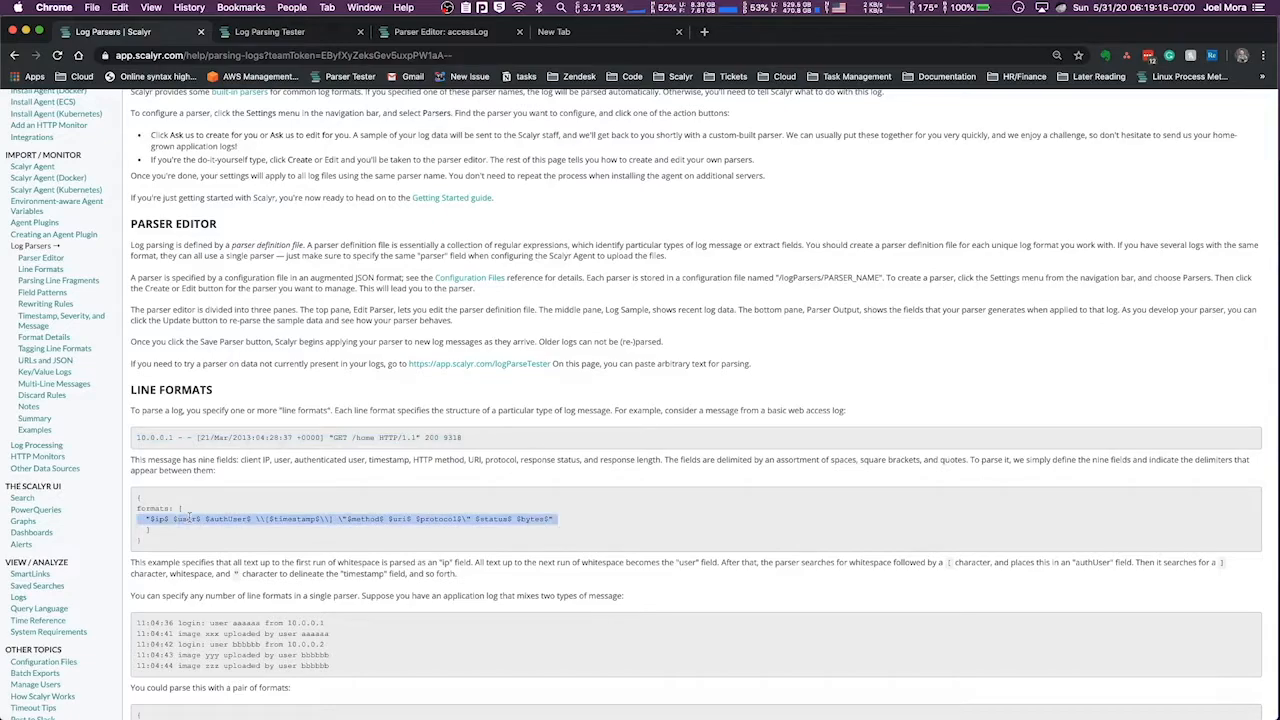
{"action": "left_click", "coordinate": [148, 518]}
{"action": "triple_click", "coordinate": [148, 518]}
{"action": "left_click", "coordinate": [148, 518]}
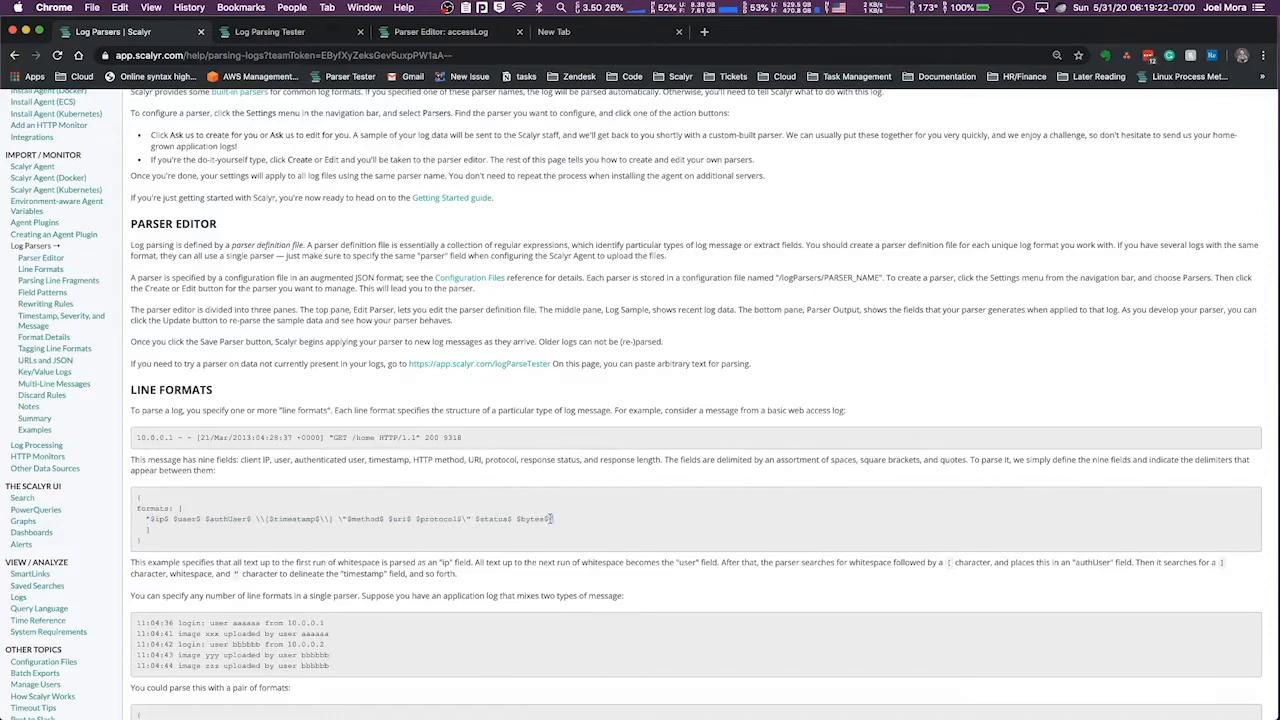
Strip the opening brace, the id line and the format key before "$field1$ $field2$" in the tester's parser definition
{"action": "left_click", "coordinate": [302, 38]}
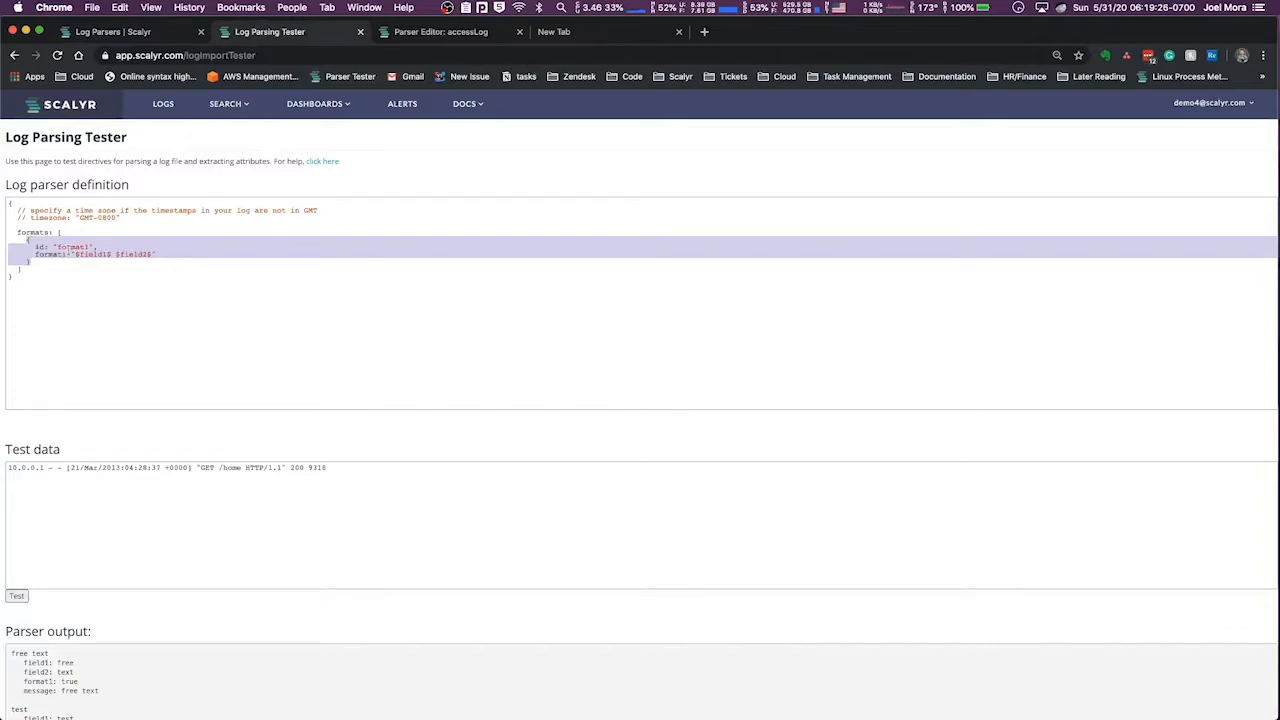
{"action": "left_click", "coordinate": [46, 254]}
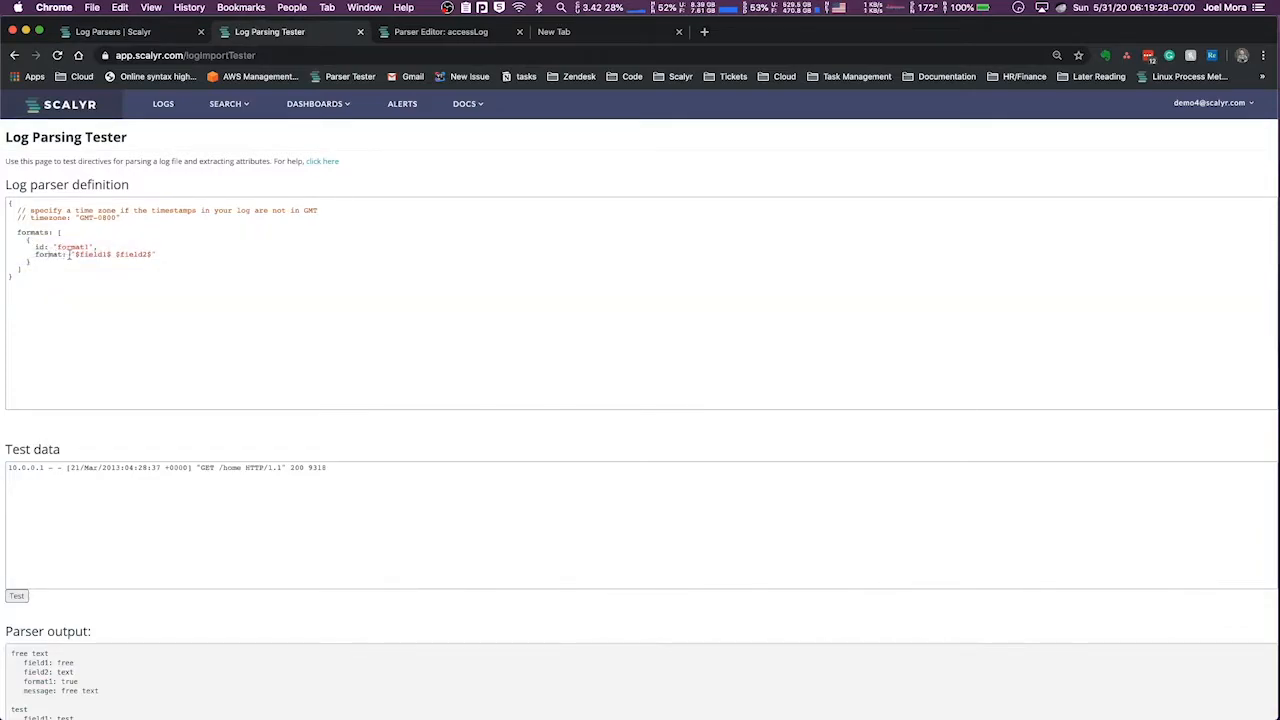
{"action": "left_click_drag", "start_coordinate": [68, 254], "coordinate": [18, 240]}
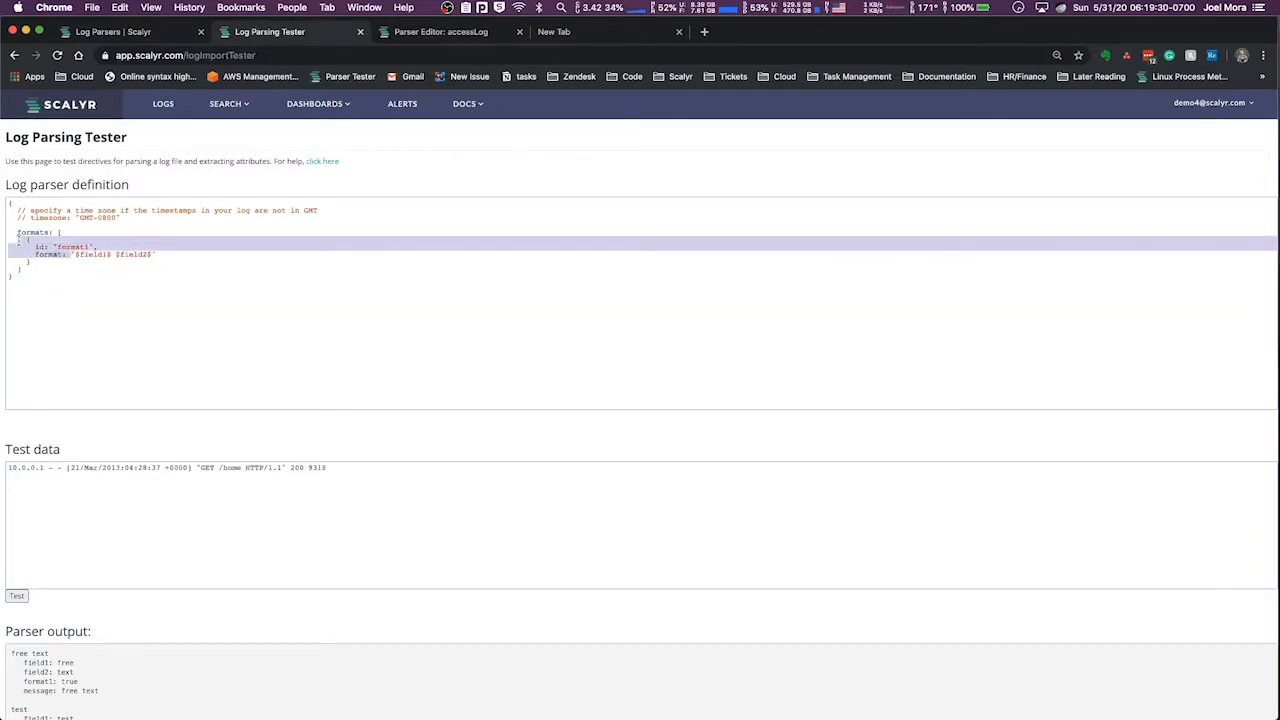
{"action": "key", "text": "BackSpace"}
{"action": "key", "text": "BackSpace"}
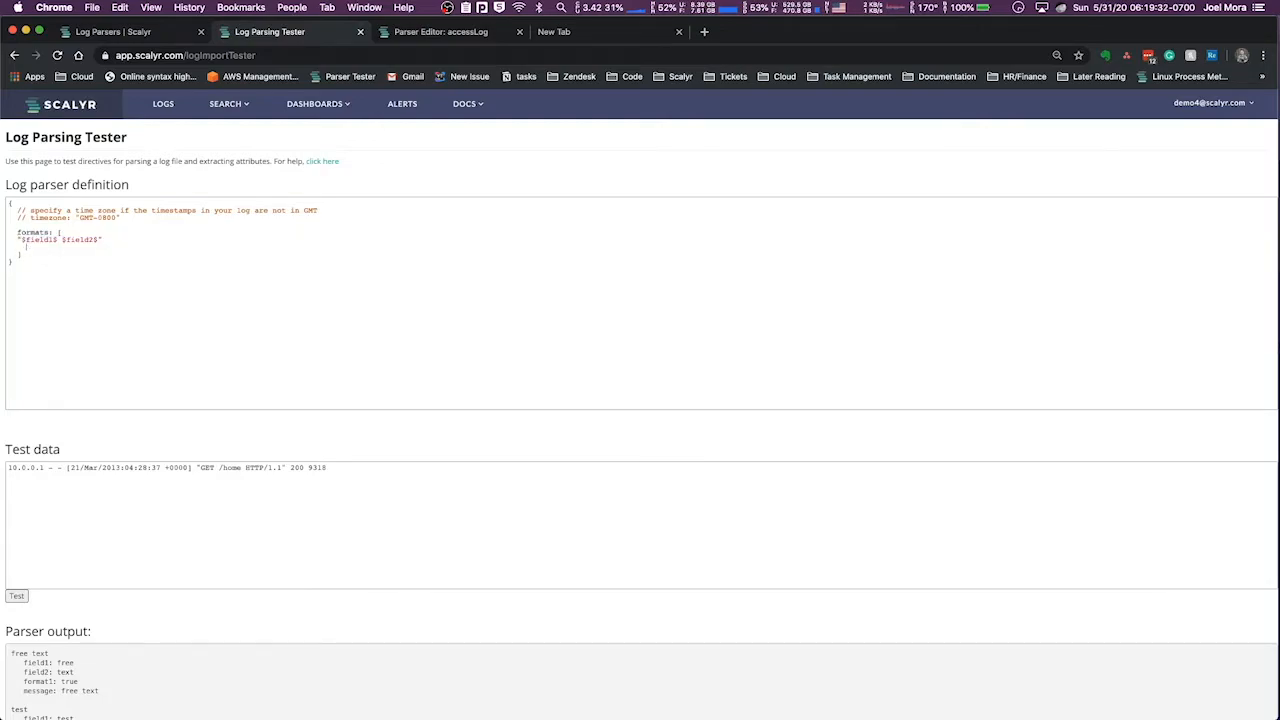
{"action": "left_click", "coordinate": [21, 240]}
{"action": "key", "text": "Return"}
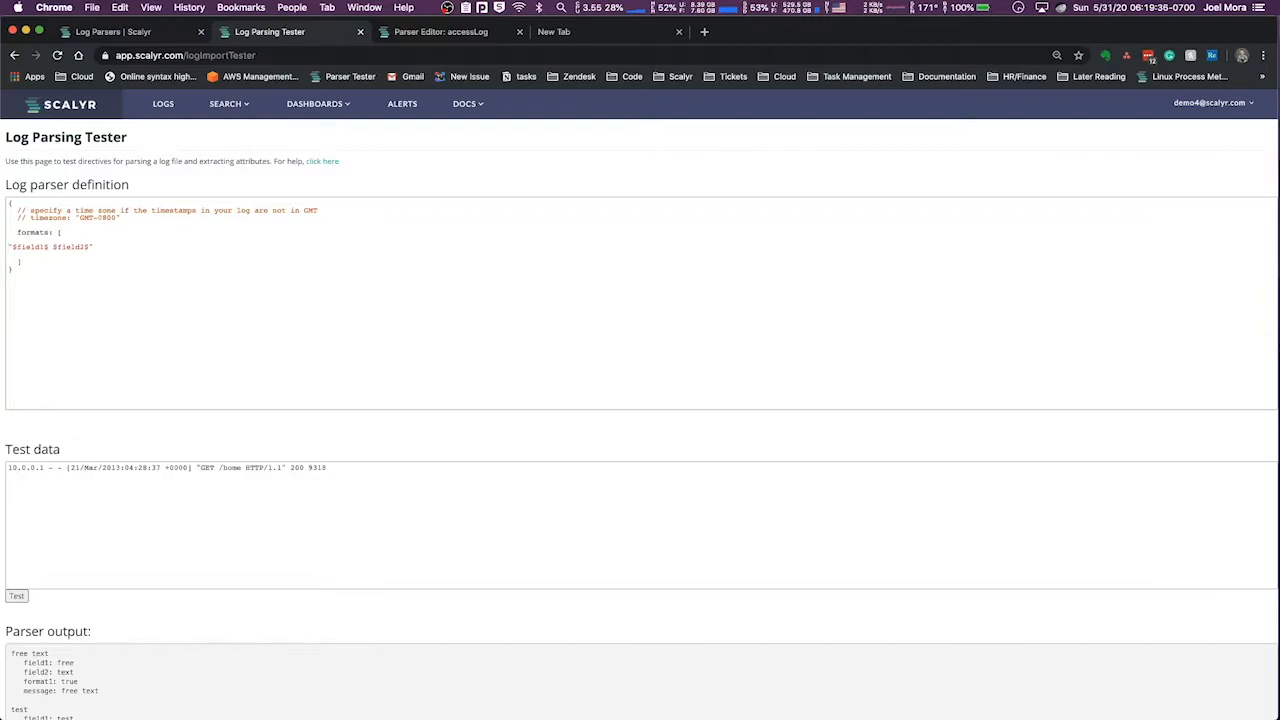
{"action": "key", "text": "BackSpace"}
{"action": "key", "text": "BackSpace"}
{"action": "key", "text": "BackSpace"}
{"action": "key", "text": "BackSpace"}
{"action": "key", "text": "super+z"}
{"action": "key", "text": "super+z"}
{"action": "key", "text": "super+z"}
{"action": "key", "text": "super+z"}
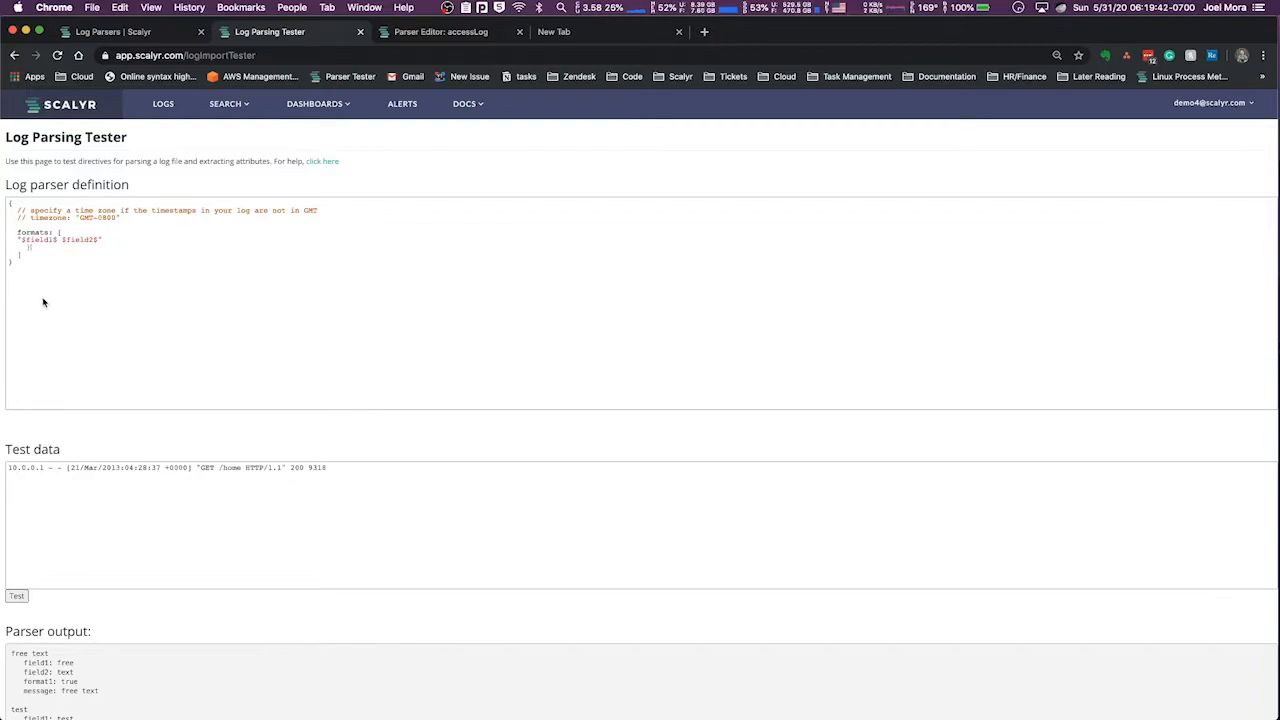
Undo the last deletion to restore the full format block with its braces, id and format key, and highlight the block
{"action": "key", "text": "super+z"}
{"action": "left_click", "coordinate": [59, 262]}
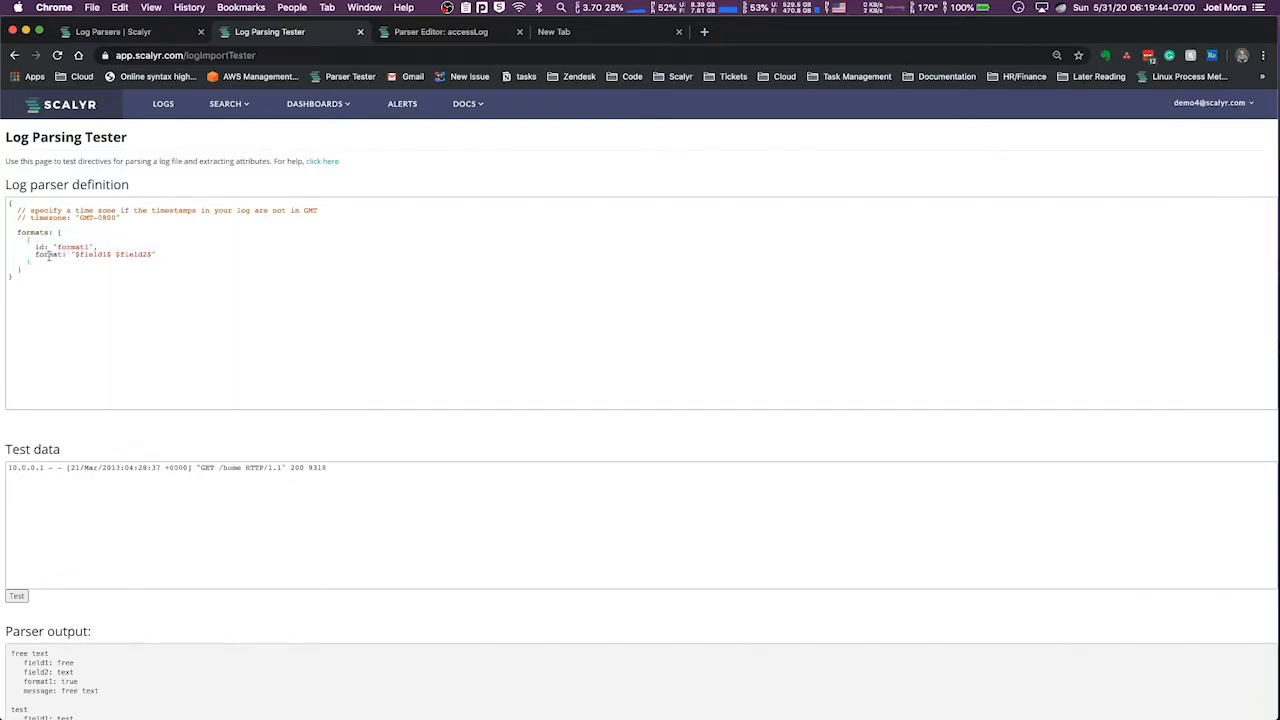
{"action": "left_click_drag", "start_coordinate": [27, 240], "coordinate": [32, 263]}
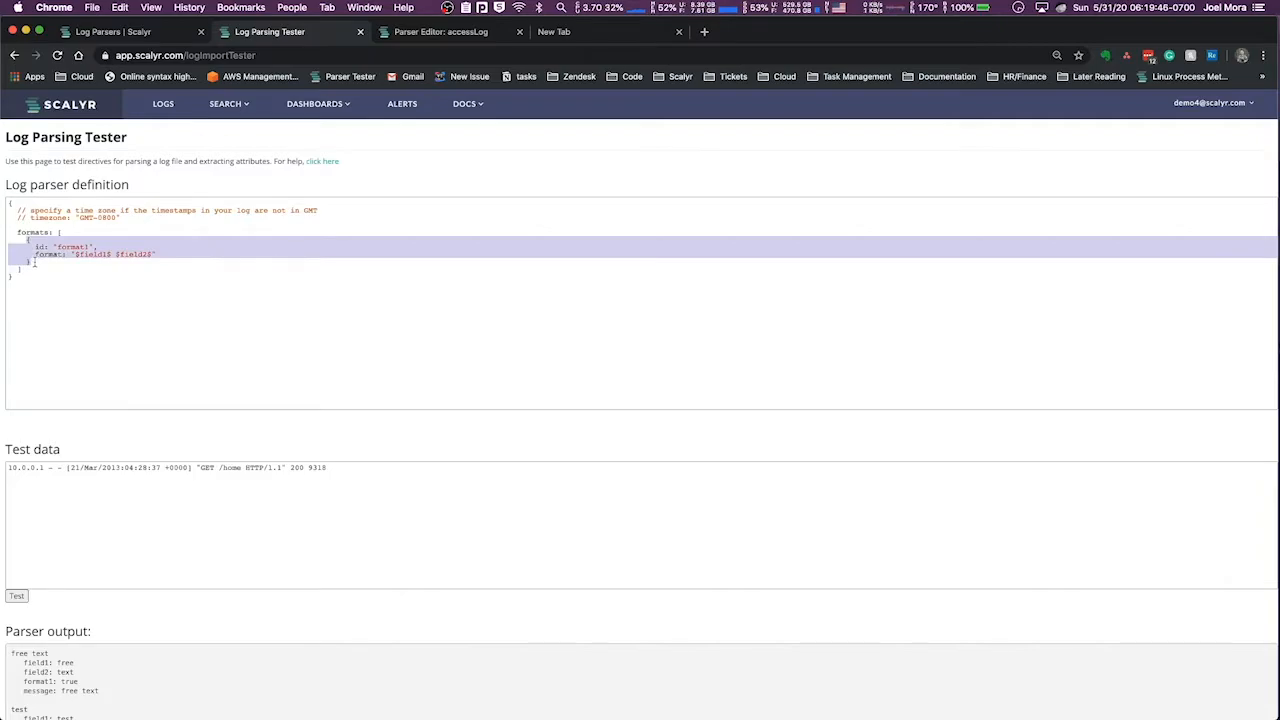
{"action": "left_click", "coordinate": [74, 256]}
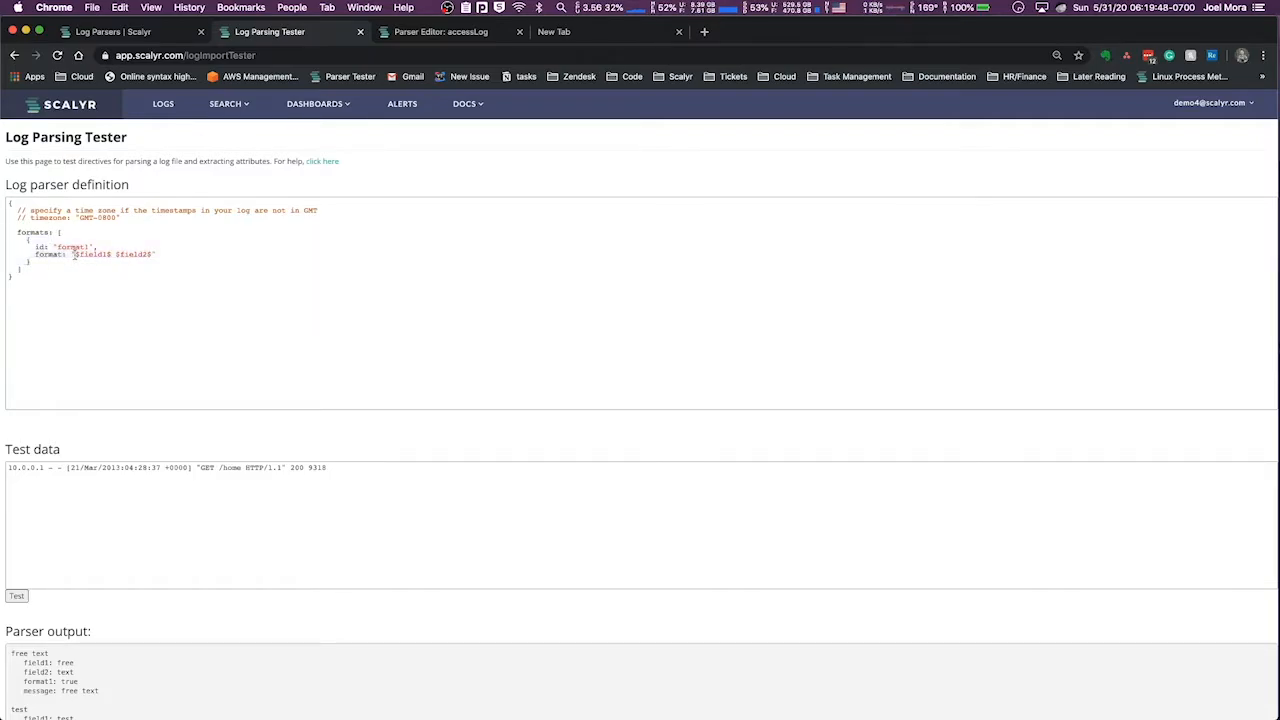
Copy the "$field1$ $field2$" string and add it as three comma-terminated plain string entries at the start of the formats list
{"action": "left_click_drag", "start_coordinate": [72, 256], "coordinate": [160, 255]}
{"action": "key", "text": "super+c"}
{"action": "left_click", "coordinate": [83, 234]}
{"action": "key", "text": "Return"}
{"action": "key", "text": "super+v"}
{"action": "left_click", "coordinate": [11, 240]}
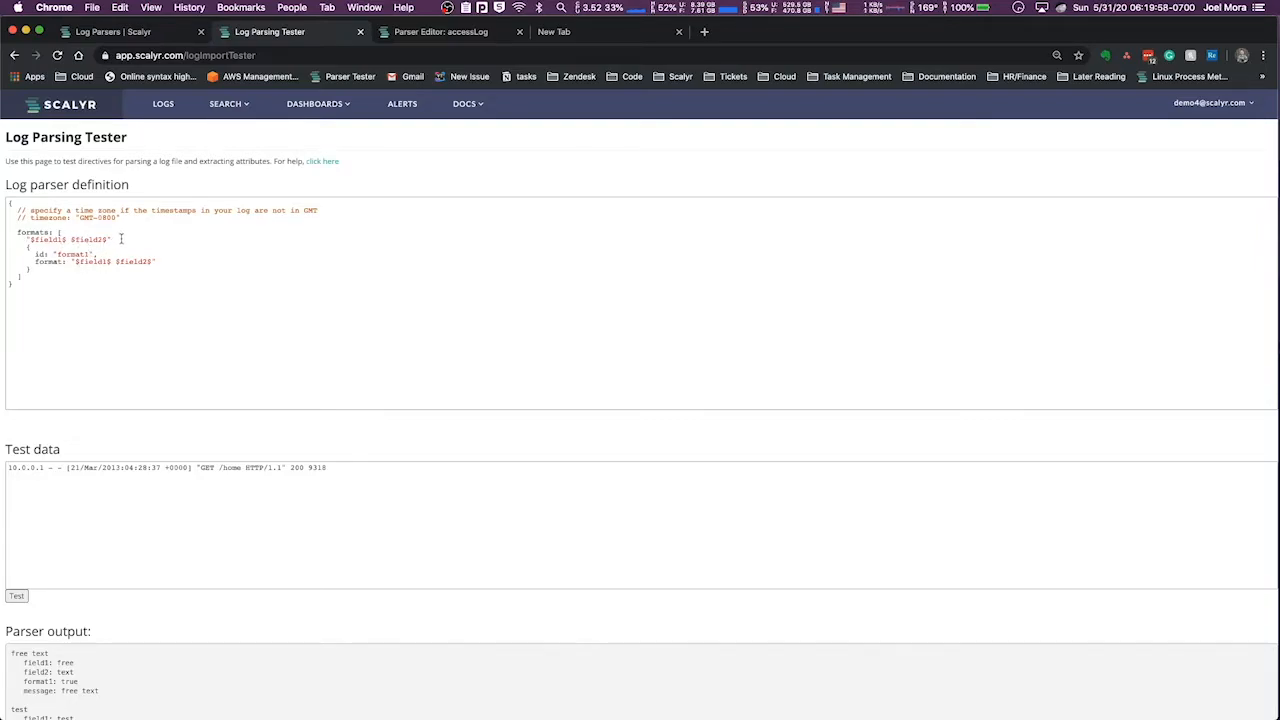
{"action": "type", "text": ","}
{"action": "key", "text": "Return"}
{"action": "key", "text": "super+v"}
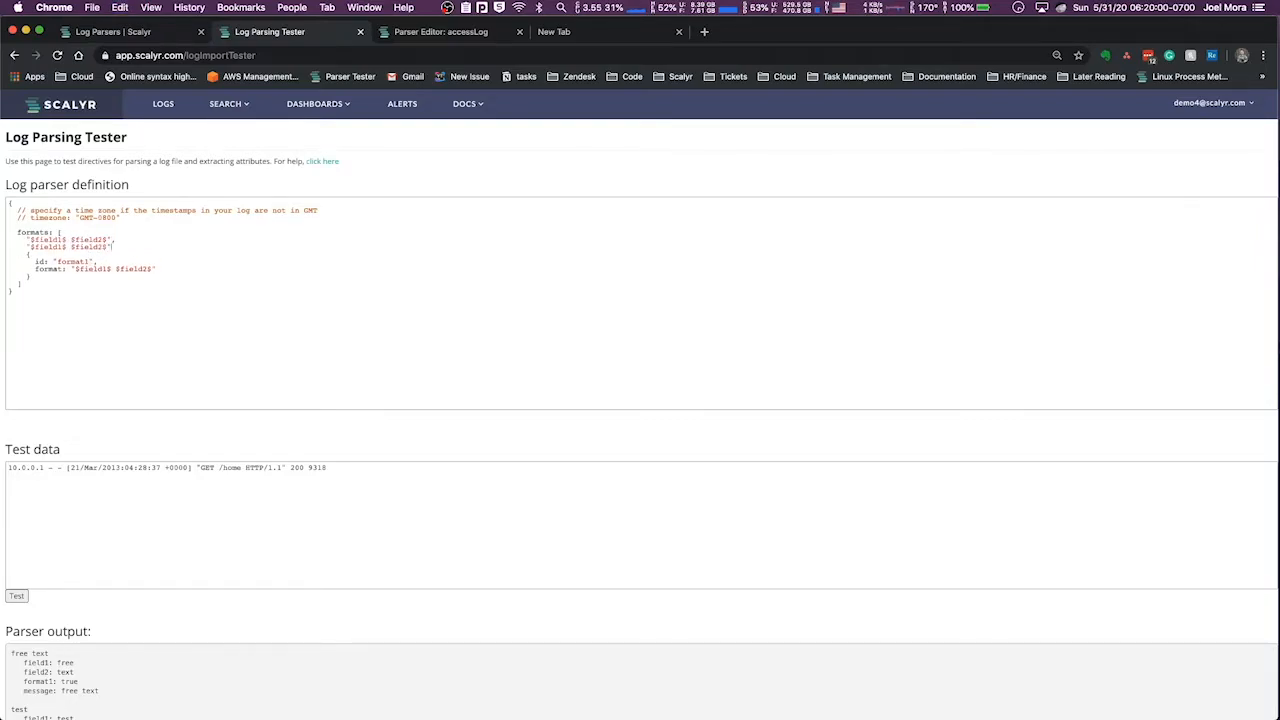
{"action": "key", "text": "Return"}
{"action": "key", "text": "super+v"}
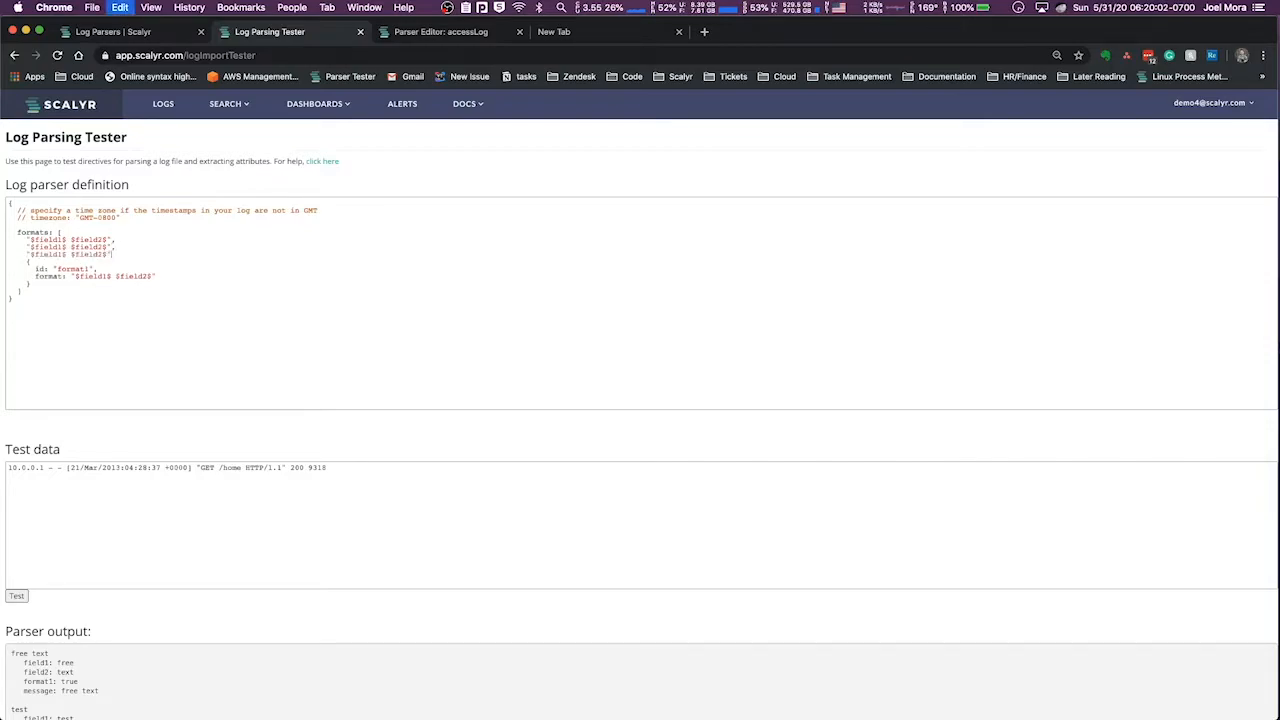
{"action": "type", "text": ","}
Duplicate the braced format1 block twice below the original, separating the blocks with commas
{"action": "left_click_drag", "start_coordinate": [26, 261], "coordinate": [41, 284]}
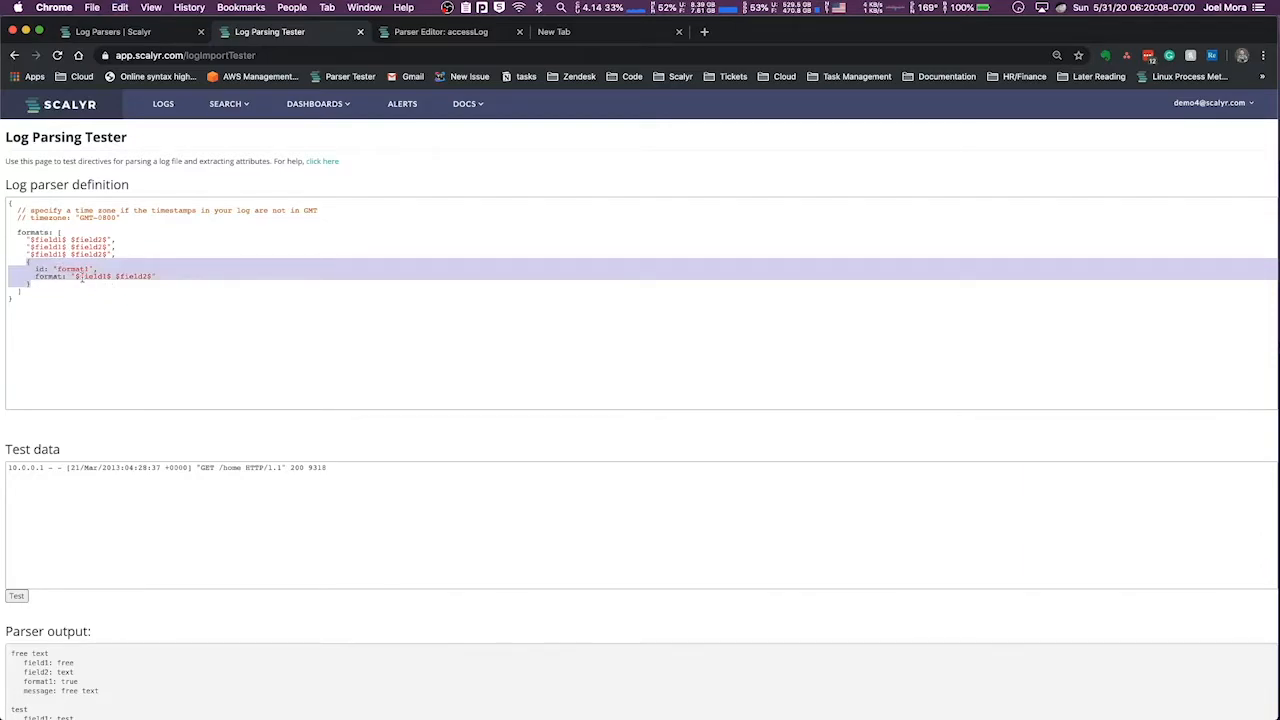
{"action": "left_click", "coordinate": [82, 279]}
{"action": "left_click_drag", "start_coordinate": [76, 276], "coordinate": [131, 274]}
{"action": "left_click", "coordinate": [48, 269]}
{"action": "triple_click", "coordinate": [48, 269]}
{"action": "left_click", "coordinate": [25, 261]}
{"action": "mouse_move", "coordinate": [25, 261]}
{"action": "left_mouse_down"}
{"action": "mouse_move", "coordinate": [22, 292]}
{"action": "mouse_move", "coordinate": [30, 284]}
{"action": "left_mouse_up"}
{"action": "key", "text": "super+c"}
{"action": "left_click", "coordinate": [65, 284]}
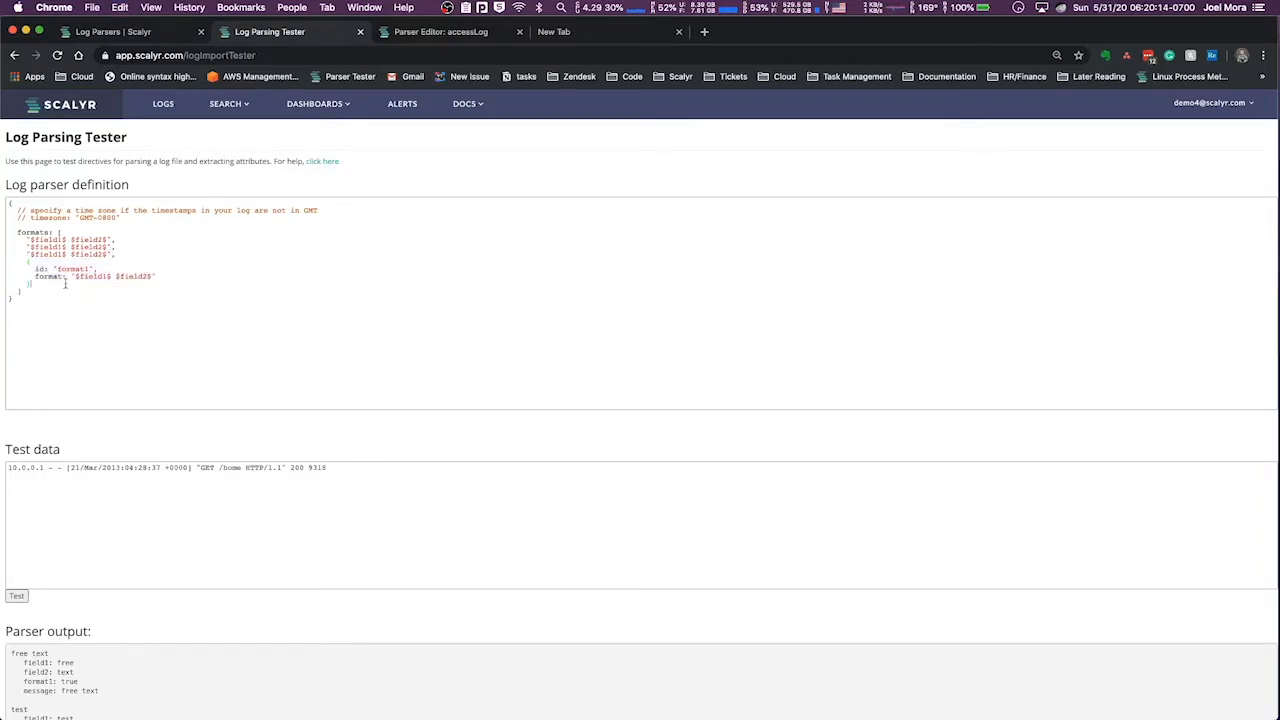
{"action": "type", "text": ","}
{"action": "key", "text": "super+v"}
{"action": "type", "text": ","}
{"action": "key", "text": "super+v"}
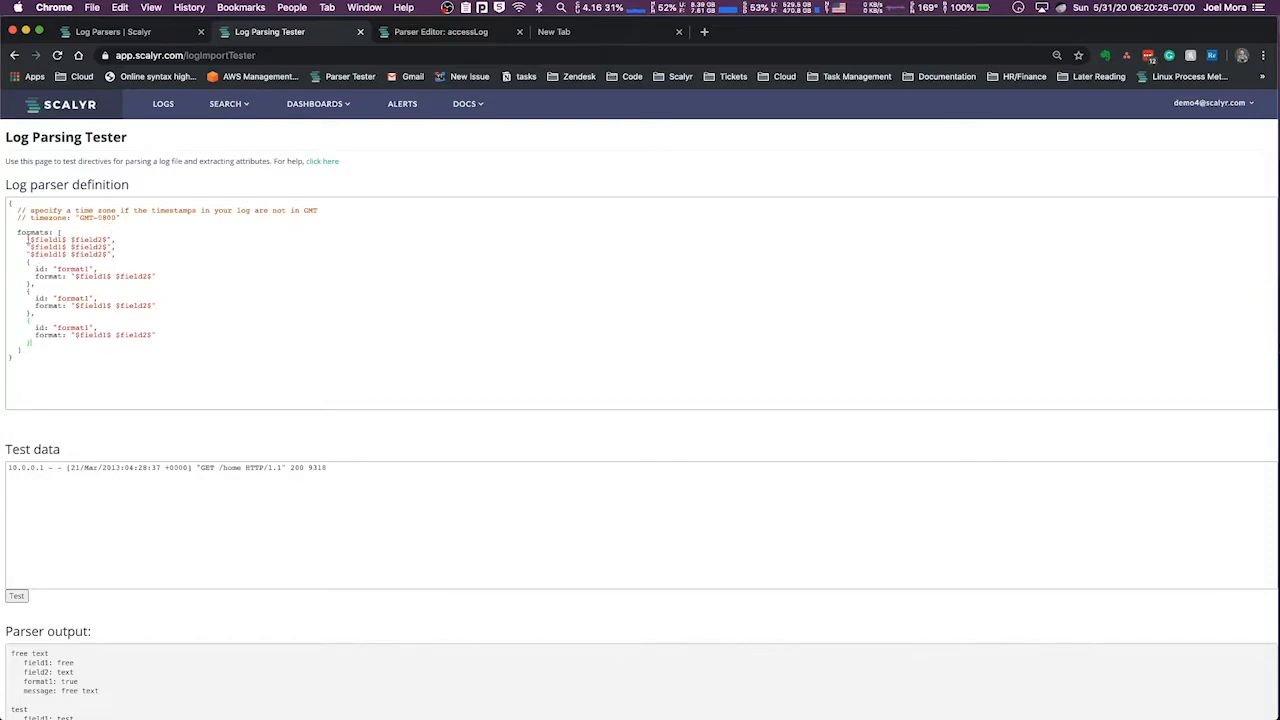
Delete the two duplicated format1 blocks and the three plain "$field1$ $field2$" strings from the formats list
{"action": "left_click_drag", "start_coordinate": [24, 240], "coordinate": [171, 334]}
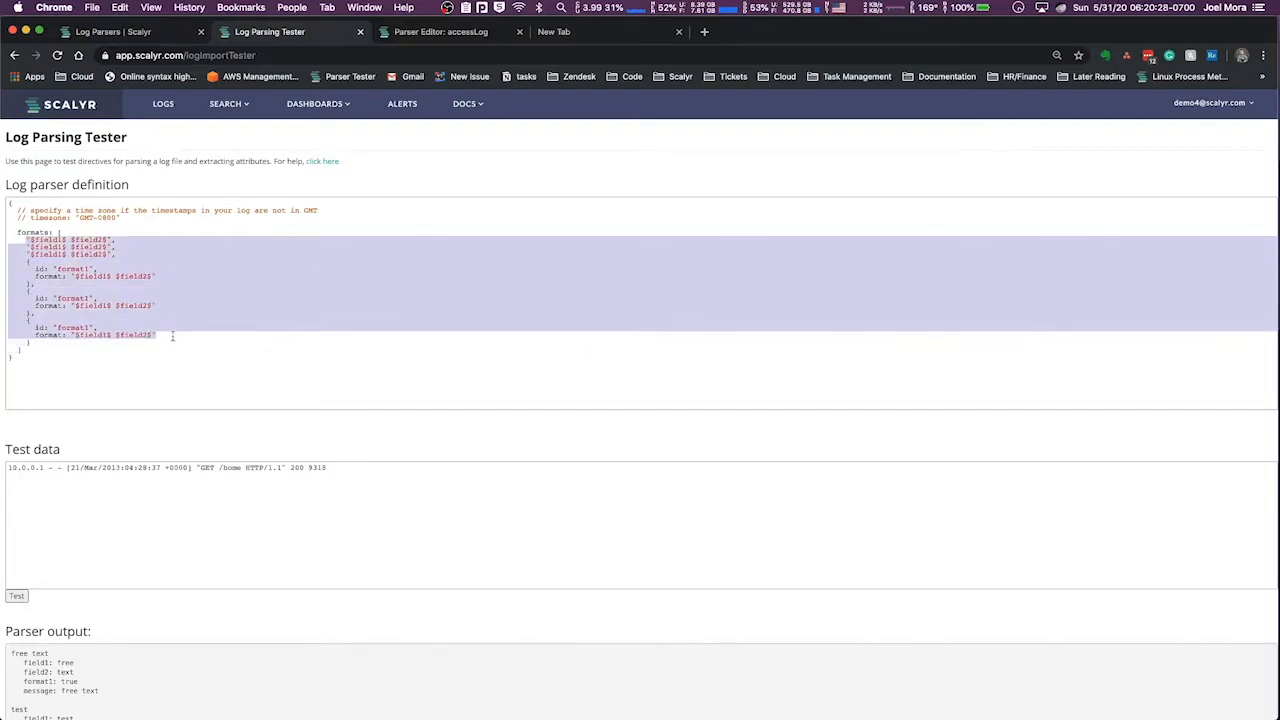
{"action": "left_click", "coordinate": [172, 336]}
{"action": "left_click_drag", "start_coordinate": [31, 343], "coordinate": [5, 296]}
{"action": "left_click_drag", "start_coordinate": [62, 344], "coordinate": [2, 298]}
{"action": "key", "text": "BackSpace"}
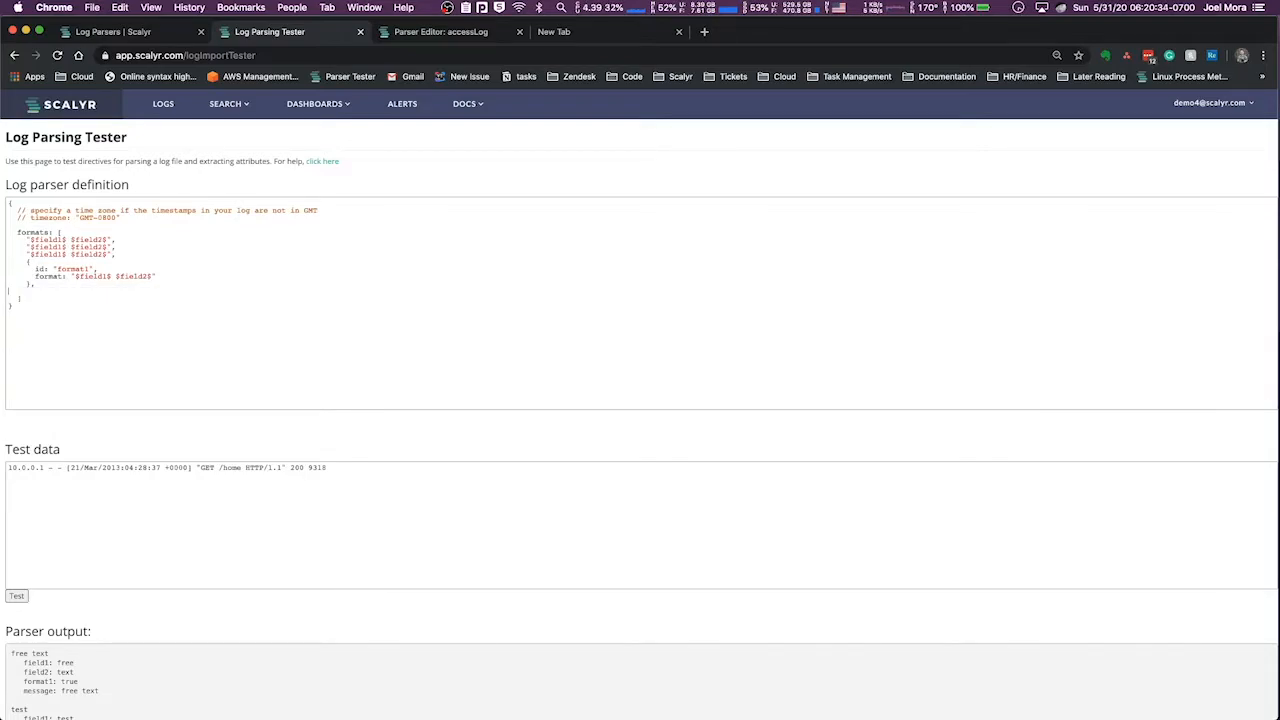
{"action": "left_click", "coordinate": [3, 239], "text": "shift"}
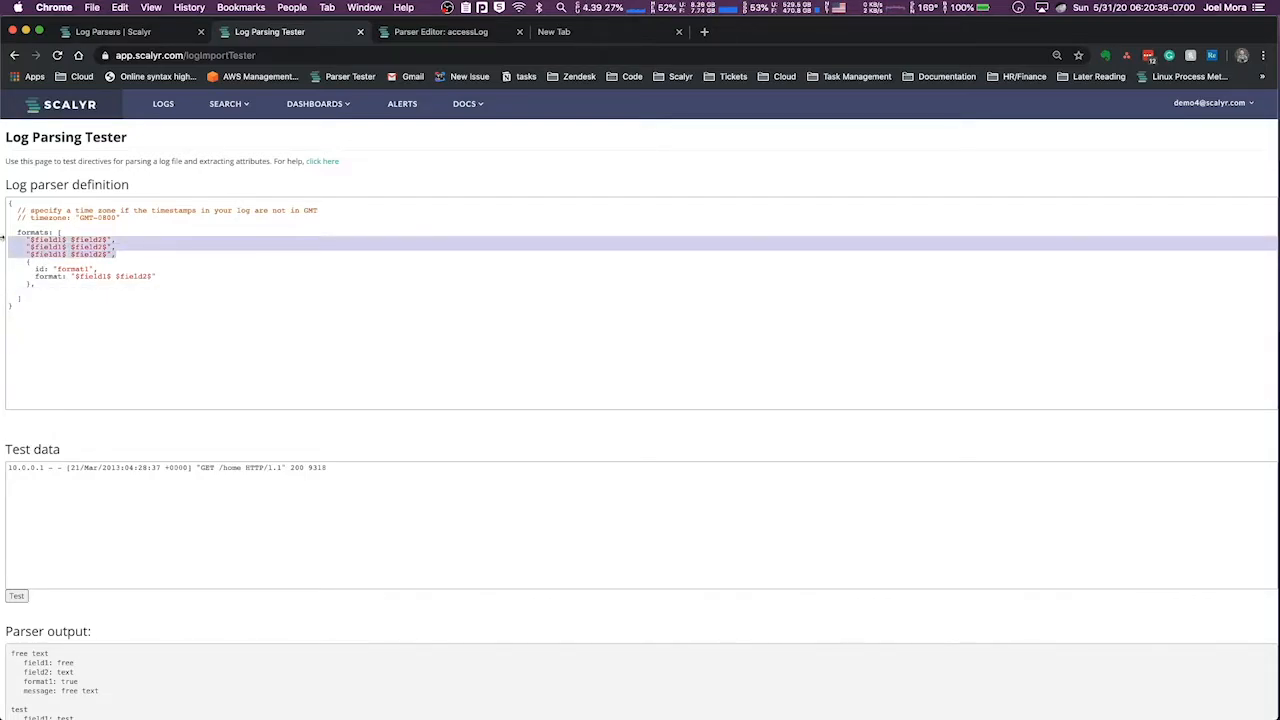
{"action": "key", "text": "BackSpace"}
{"action": "key", "text": "BackSpace"}
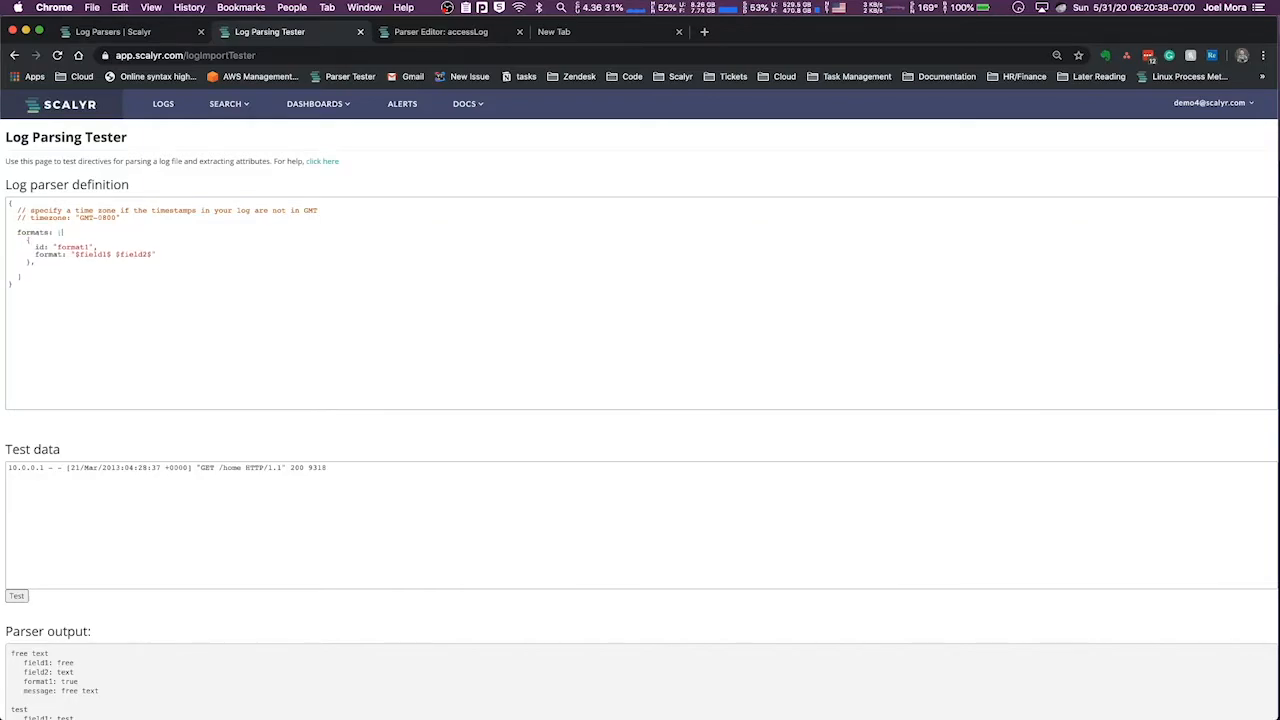
Try the format block without its id line, and undo the removal
{"action": "left_click_drag", "start_coordinate": [37, 246], "coordinate": [107, 242]}
{"action": "left_click", "coordinate": [103, 247]}
{"action": "double_click", "coordinate": [65, 247]}
{"action": "left_click", "coordinate": [72, 245]}
{"action": "left_click", "coordinate": [63, 245]}
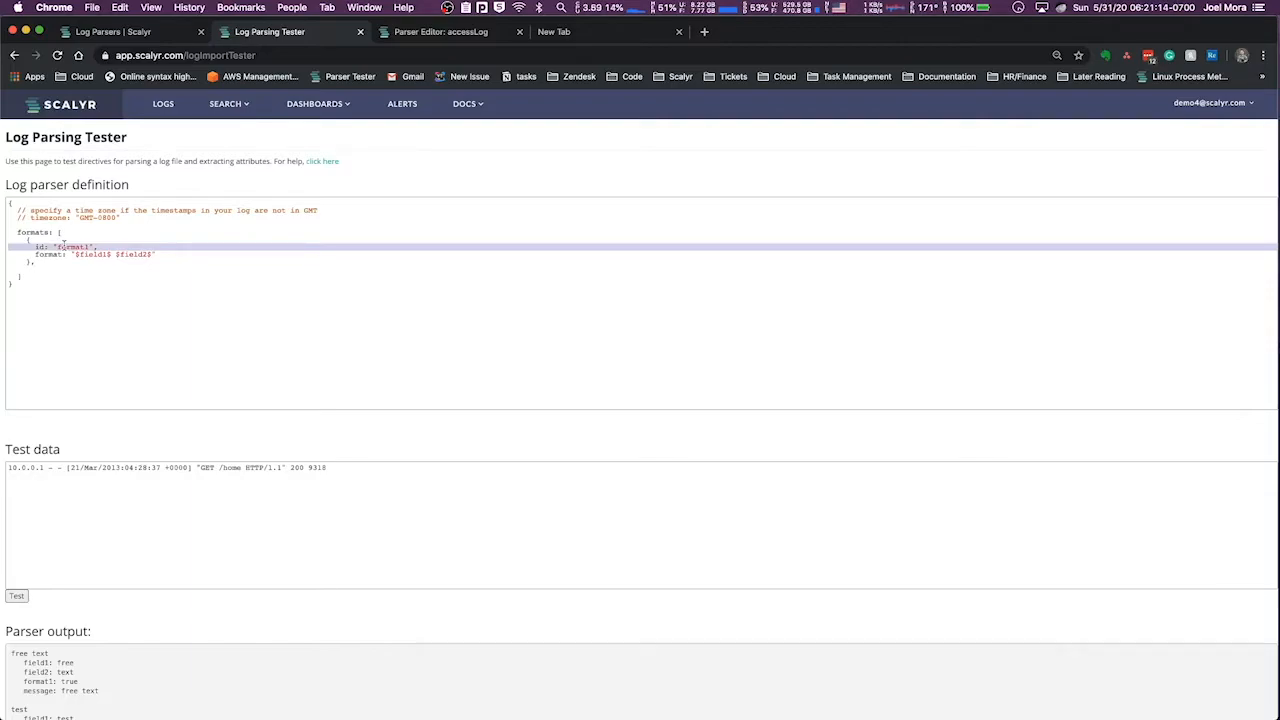
{"action": "key", "text": "super+d"}
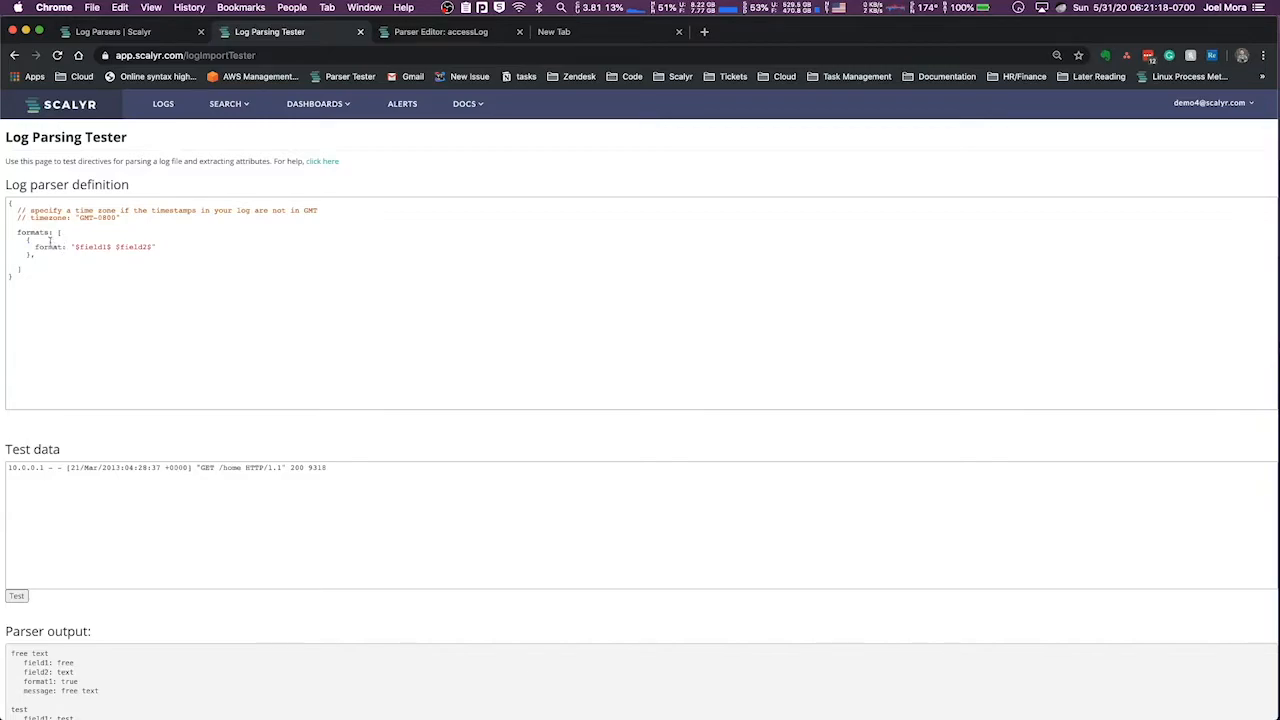
{"action": "key", "text": "super+z"}
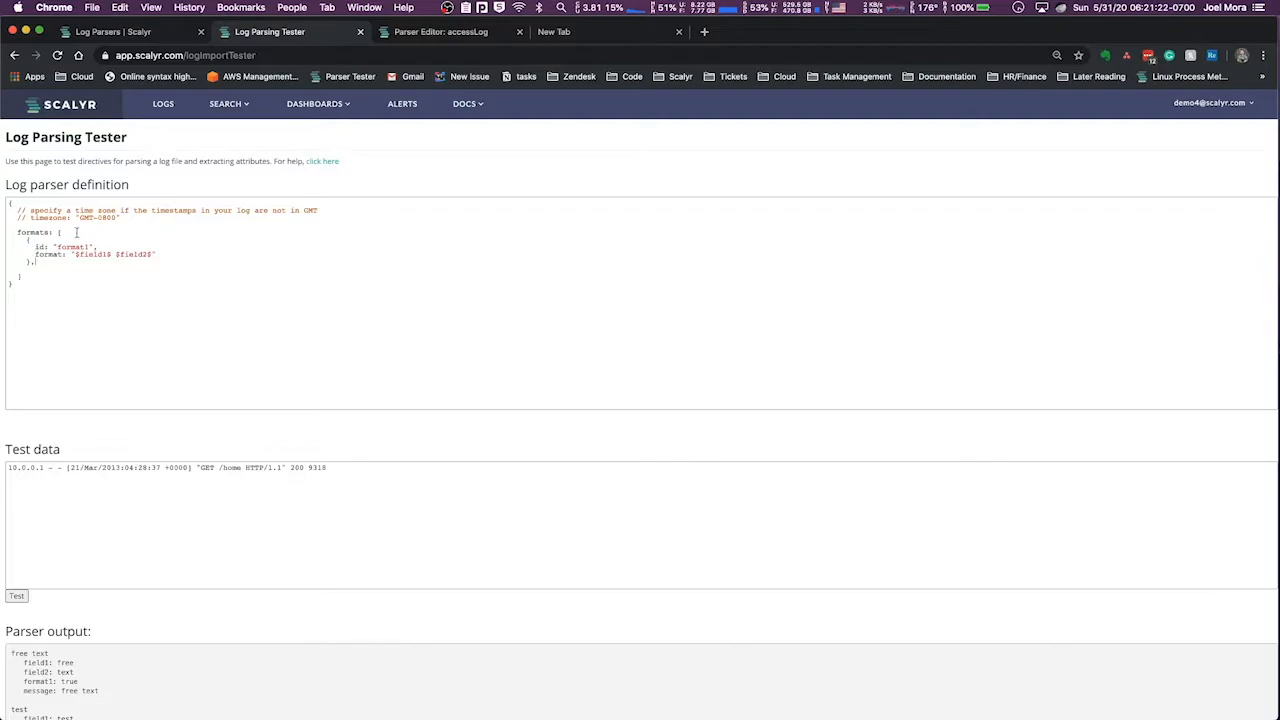
Highlight the format1 block and run the parser test on the access log line
{"action": "left_click_drag", "start_coordinate": [27, 240], "coordinate": [35, 265]}
{"action": "left_click", "coordinate": [41, 264]}
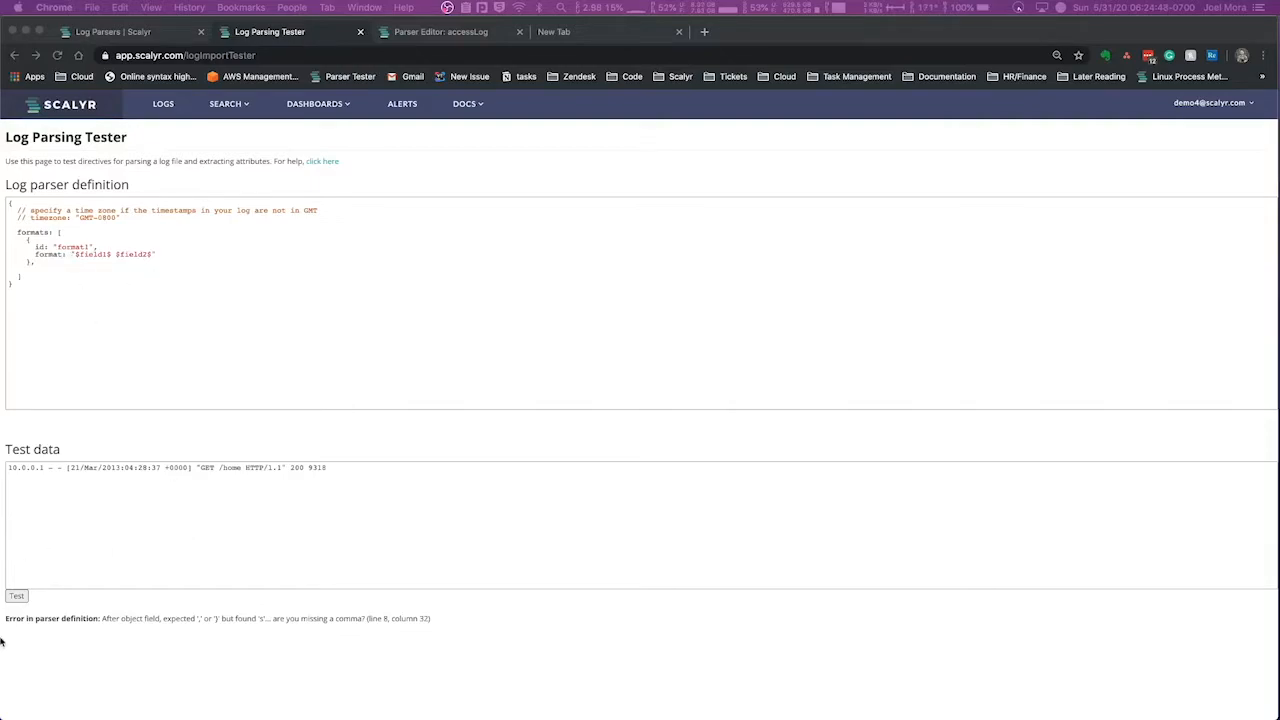
{"action": "left_click", "coordinate": [15, 599]}
{"action": "left_click", "coordinate": [15, 597]}
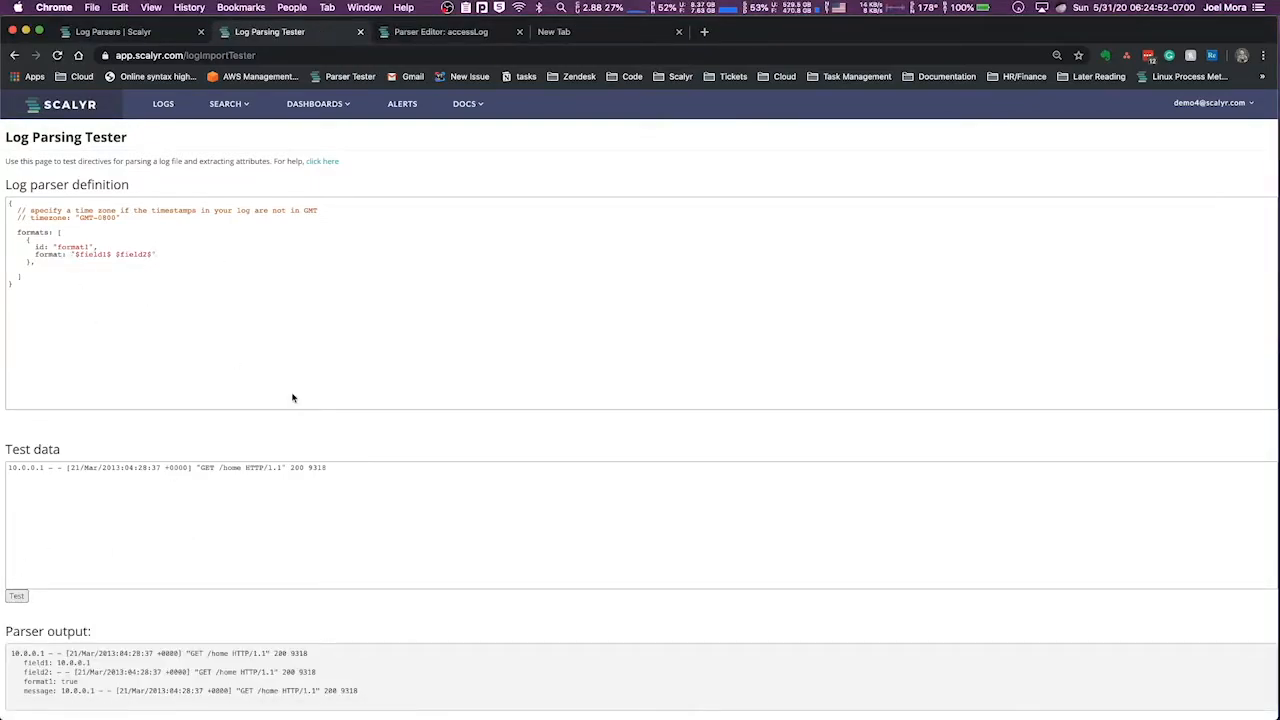
Remove the space and $field2$ from the format string so it reads "$field1$", and highlight the remaining field
{"action": "key", "text": "BackSpace"}
{"action": "key", "text": "BackSpace"}
{"action": "key", "text": "BackSpace"}
{"action": "key", "text": "BackSpace"}
{"action": "key", "text": "BackSpace"}
{"action": "left_click_drag", "start_coordinate": [76, 254], "coordinate": [112, 253]}
{"action": "left_click", "coordinate": [112, 253]}
{"action": "double_click", "coordinate": [87, 253]}
{"action": "left_click", "coordinate": [81, 254]}
{"action": "left_click_drag", "start_coordinate": [111, 254], "coordinate": [91, 254]}
{"action": "double_click", "coordinate": [91, 254]}
{"action": "left_click", "coordinate": [111, 254]}
Test the single-field format and highlight the value captured by field1 in the parser output
{"action": "left_click", "coordinate": [15, 599]}
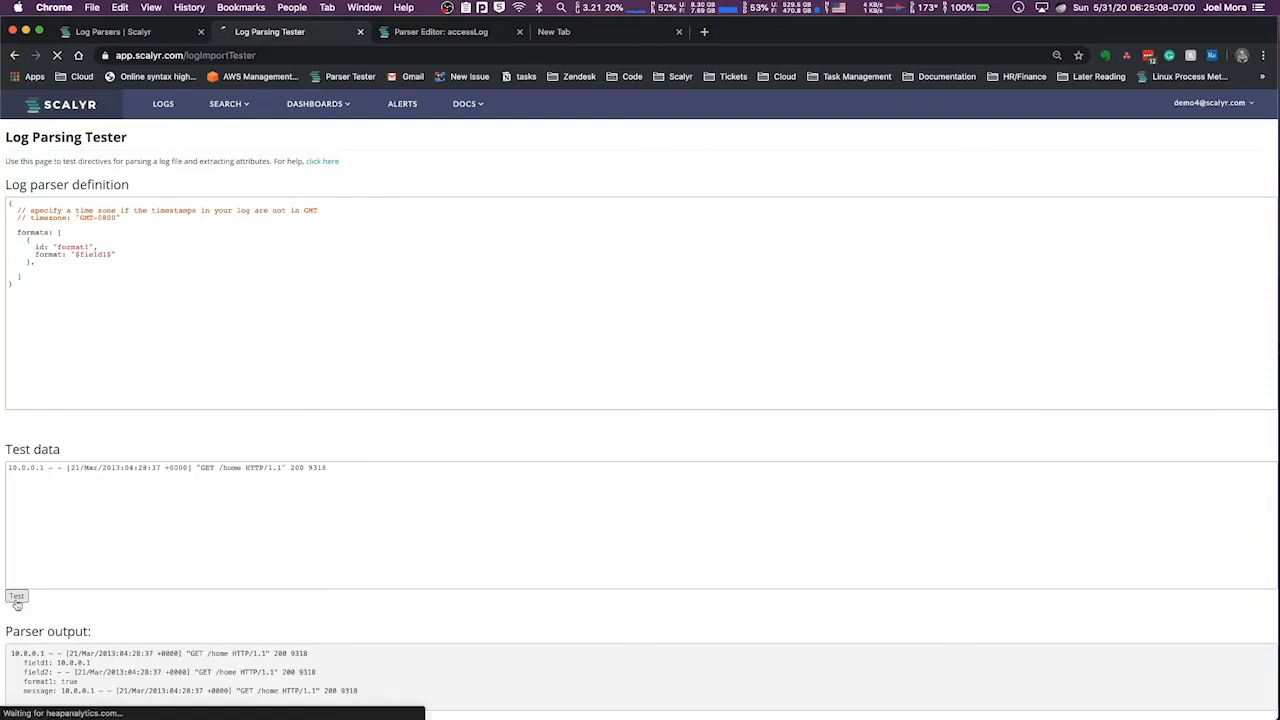
{"action": "double_click", "coordinate": [37, 662]}
{"action": "left_click_drag", "start_coordinate": [57, 662], "coordinate": [320, 661]}
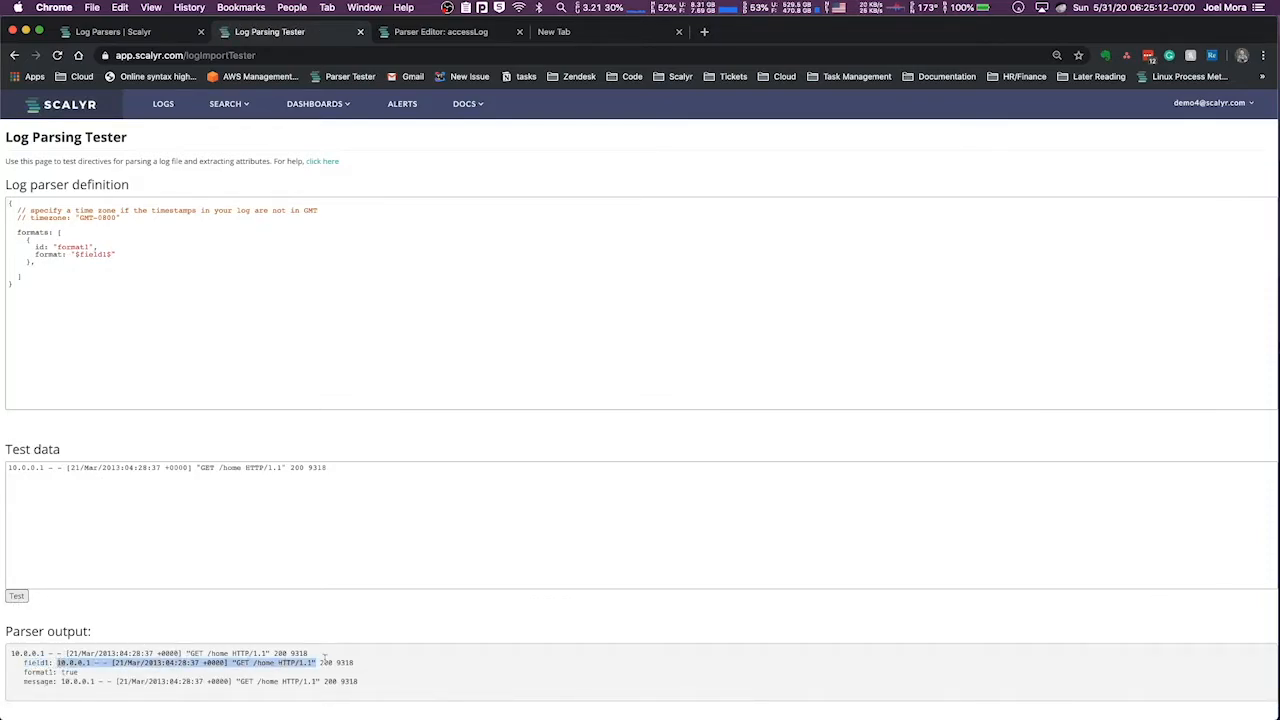
{"action": "left_click", "coordinate": [368, 659]}
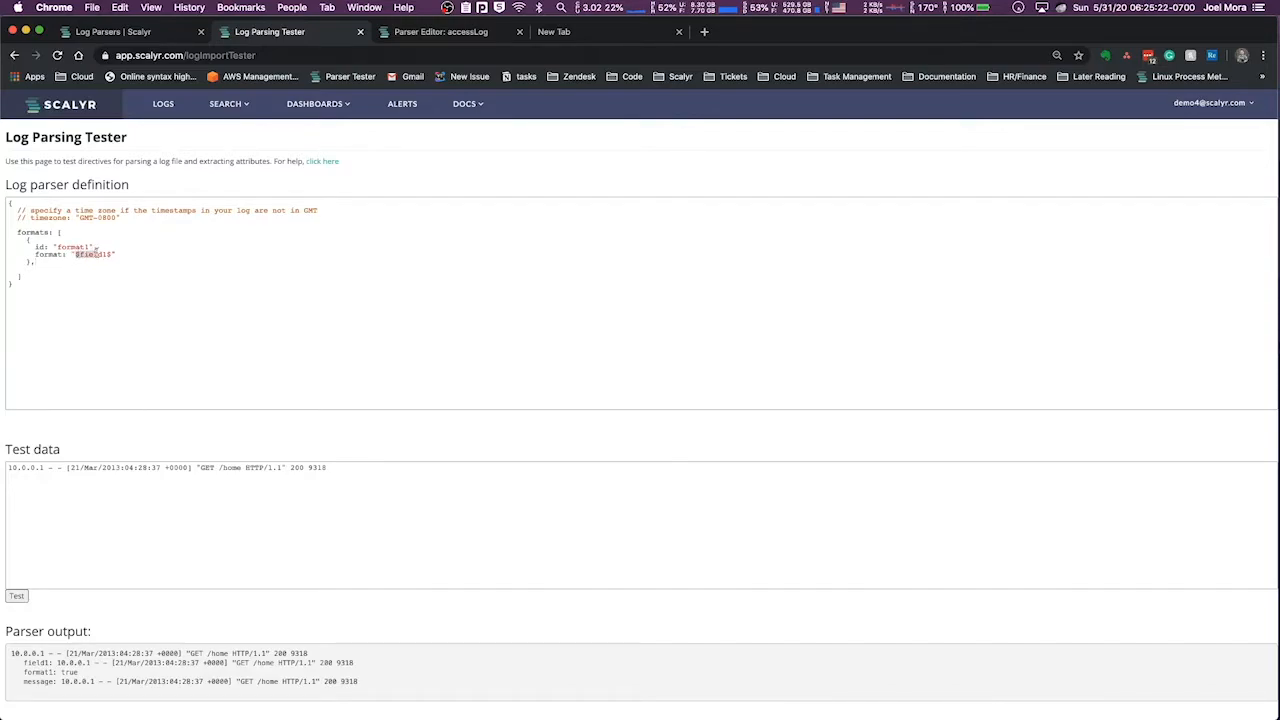
Set the format string to "$field1$\\s" and run the parser test
{"action": "type", "text": "^"}
{"action": "key", "text": "BackSpace"}
{"action": "left_click_drag", "start_coordinate": [74, 254], "coordinate": [112, 256]}
{"action": "left_click", "coordinate": [112, 256]}
{"action": "mouse_move", "coordinate": [112, 254]}
{"action": "left_mouse_down"}
{"action": "mouse_move", "coordinate": [132, 255]}
{"action": "mouse_move", "coordinate": [116, 253]}
{"action": "left_mouse_up"}
{"action": "key", "text": "BackSpace"}
{"action": "left_click_drag", "start_coordinate": [11, 652], "coordinate": [313, 656]}
{"action": "left_click", "coordinate": [311, 655]}
{"action": "left_click", "coordinate": [17, 597]}
{"action": "left_click", "coordinate": [131, 254]}
{"action": "key", "text": "BackSpace"}
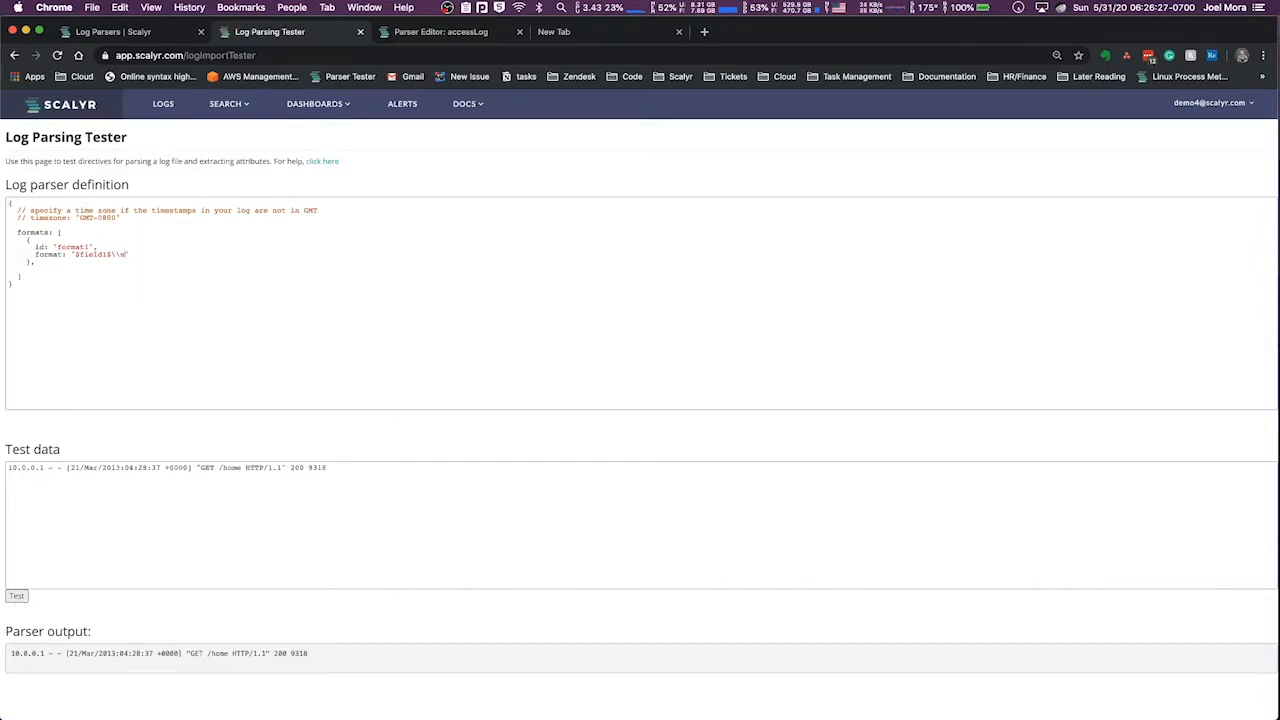
{"action": "left_click", "coordinate": [17, 597]}
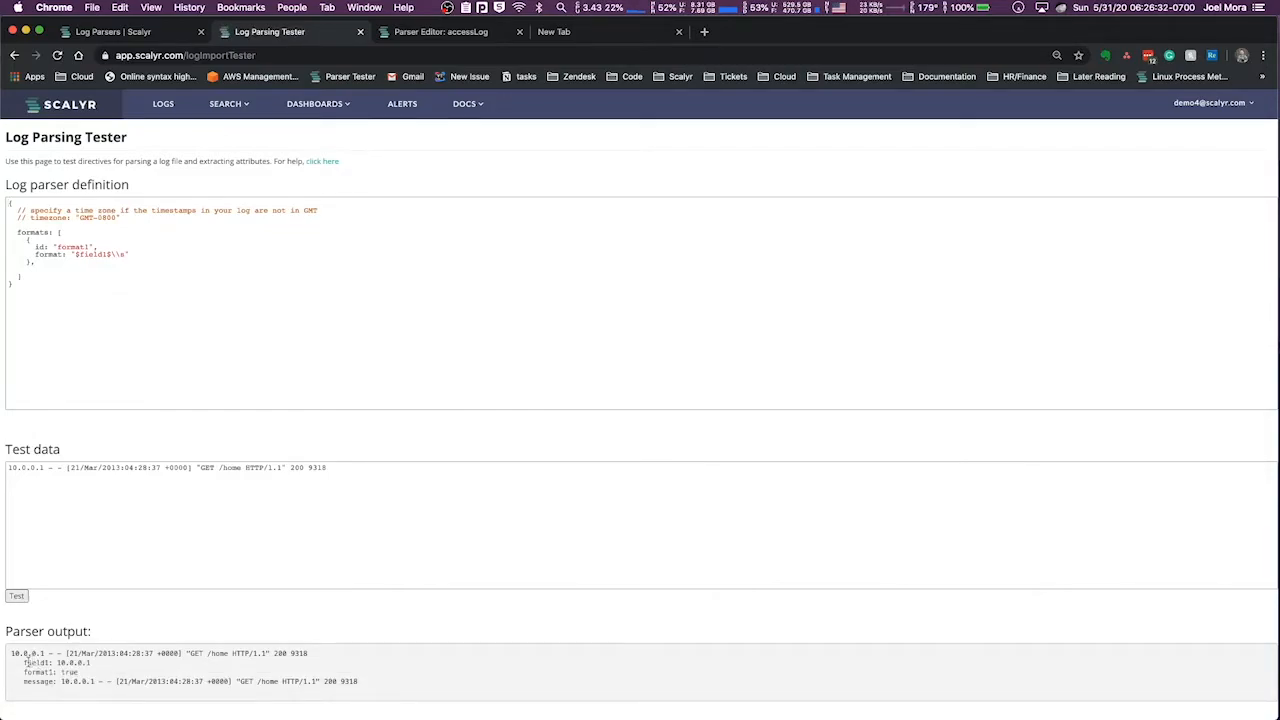
Compare the "$field1$\\s" format with the leading IP address in the test data and the parser output
{"action": "left_click_drag", "start_coordinate": [75, 254], "coordinate": [124, 254]}
{"action": "left_click", "coordinate": [112, 254]}
{"action": "left_click_drag", "start_coordinate": [7, 467], "coordinate": [44, 467]}
{"action": "left_click", "coordinate": [44, 467]}
{"action": "left_click", "coordinate": [106, 245]}
{"action": "left_click_drag", "start_coordinate": [11, 653], "coordinate": [46, 652]}
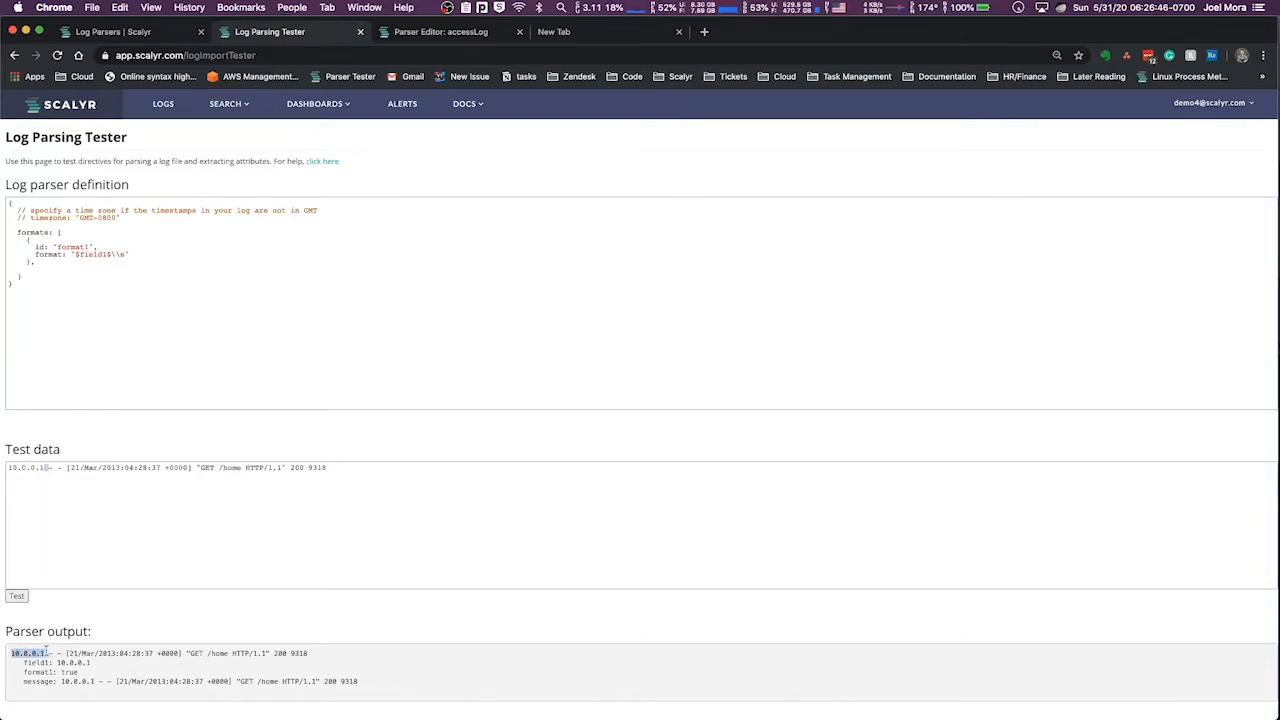
{"action": "left_click", "coordinate": [45, 651]}
Append two literal dashes separated by plain spaces after "$field1$\\s" in the format string and test it
{"action": "left_click", "coordinate": [126, 254]}
{"action": "type", "text": "- -"}
{"action": "left_click", "coordinate": [16, 596]}
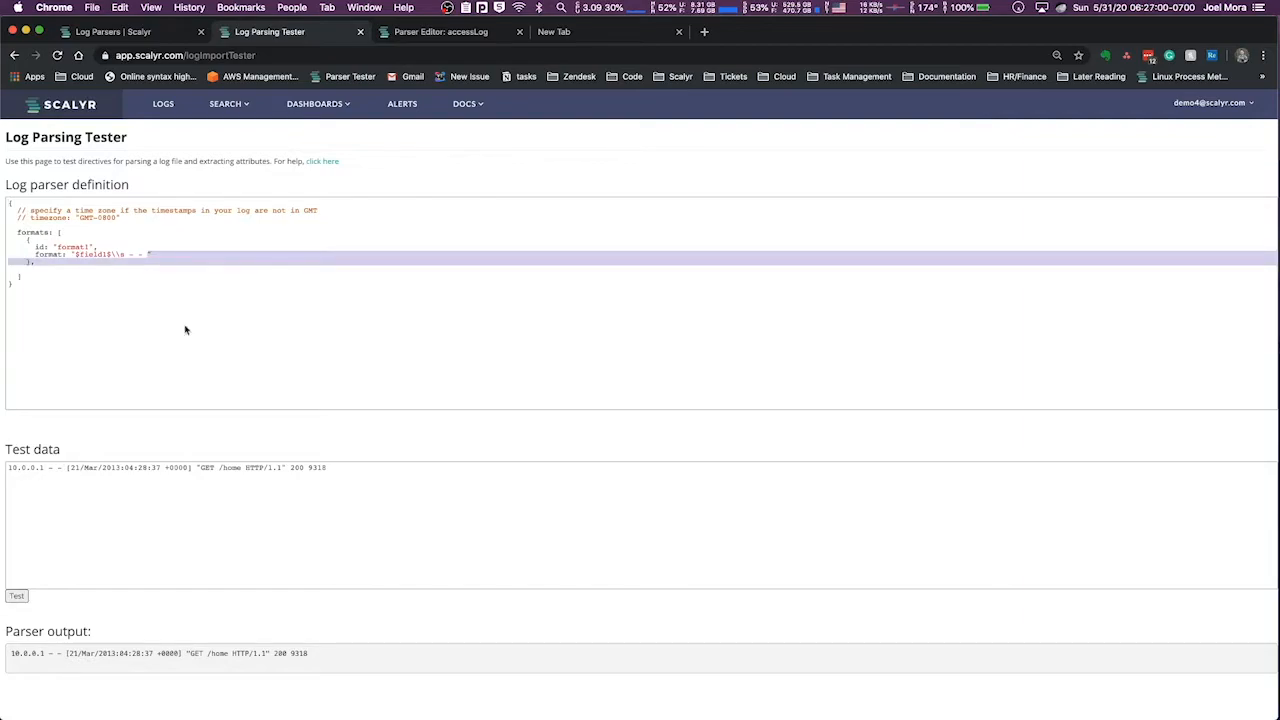
{"action": "left_click", "coordinate": [145, 257]}
{"action": "left_click", "coordinate": [149, 254]}
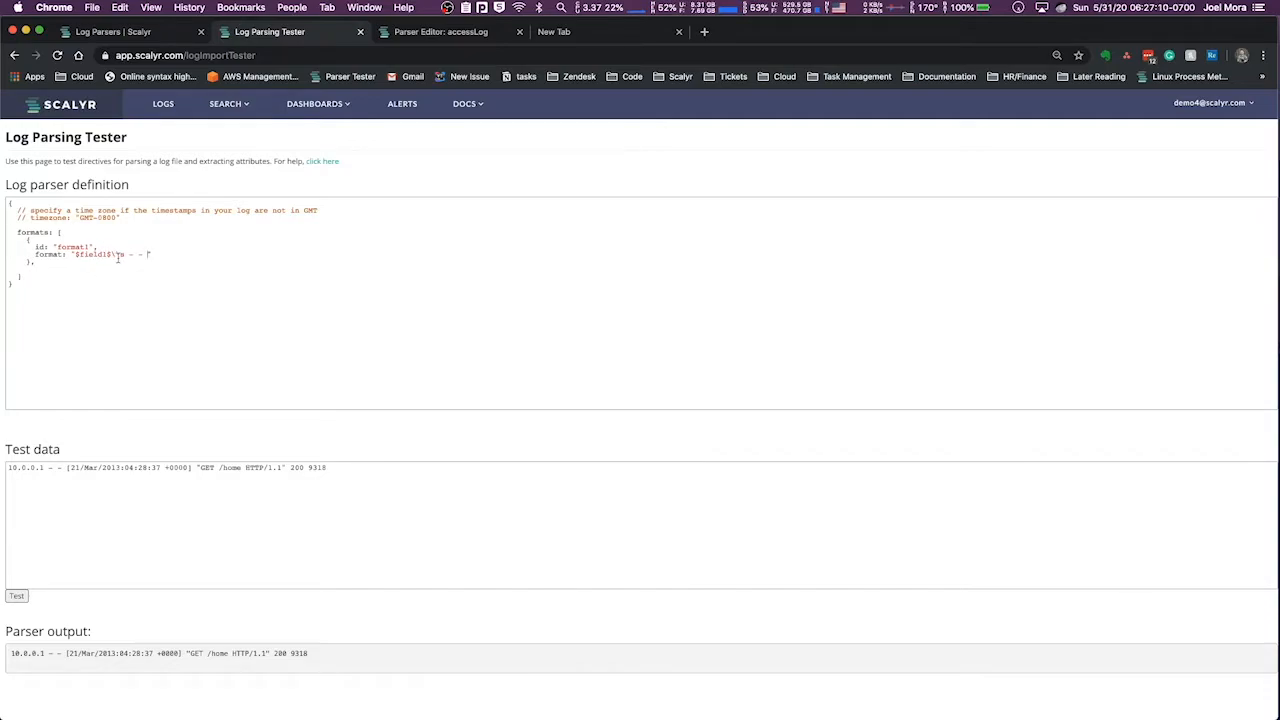
Replace the plain spaces around the dashes so the format reads "$field1$\\s-\\s-\\s", and run the parser test
{"action": "key", "text": "BackSpace"}
{"action": "key", "text": "Right"}
{"action": "key", "text": "Right"}
{"action": "key", "text": "Return"}
{"action": "key", "text": "BackSpace"}
{"action": "key", "text": "BackSpace"}
{"action": "key", "text": "BackSpace"}
{"action": "key", "text": "BackSpace"}
{"action": "key", "text": "BackSpace"}
{"action": "key", "text": "BackSpace"}
{"action": "left_click", "coordinate": [148, 254]}
{"action": "key", "text": "Delete"}
{"action": "type", "text": "\\s"}
{"action": "left_click", "coordinate": [17, 596]}
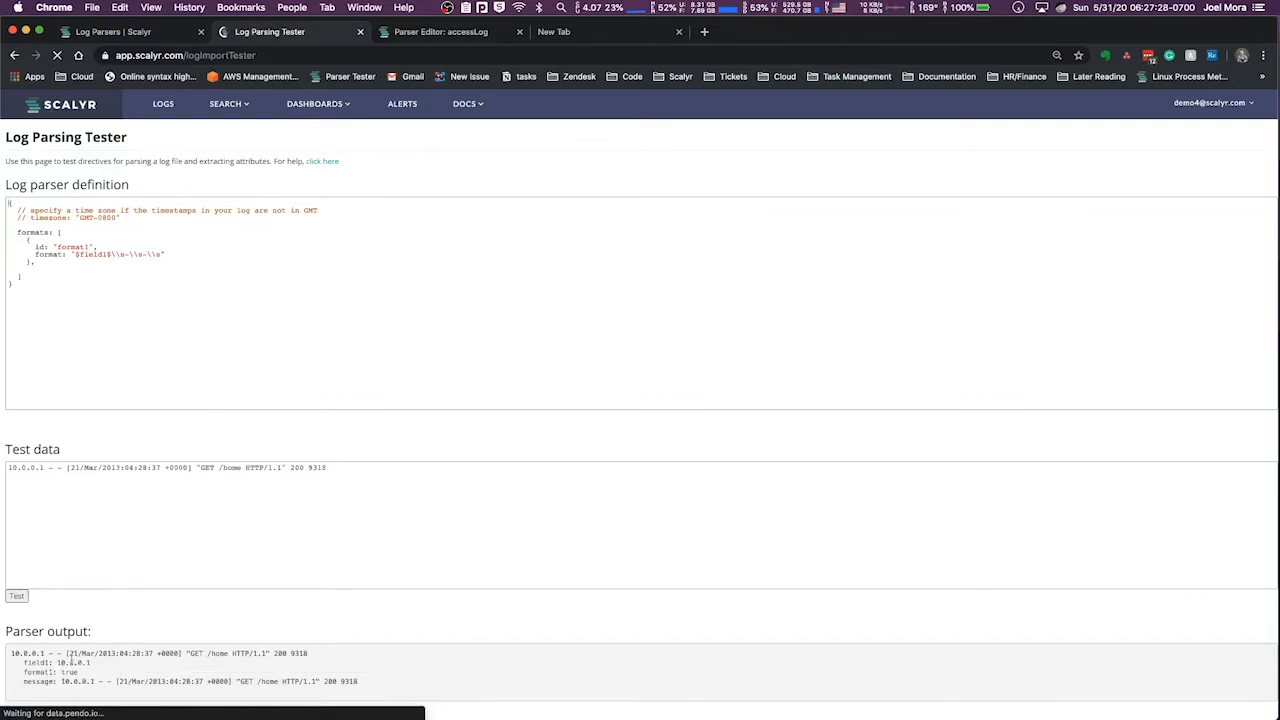
{"action": "left_click_drag", "start_coordinate": [46, 652], "coordinate": [64, 654]}
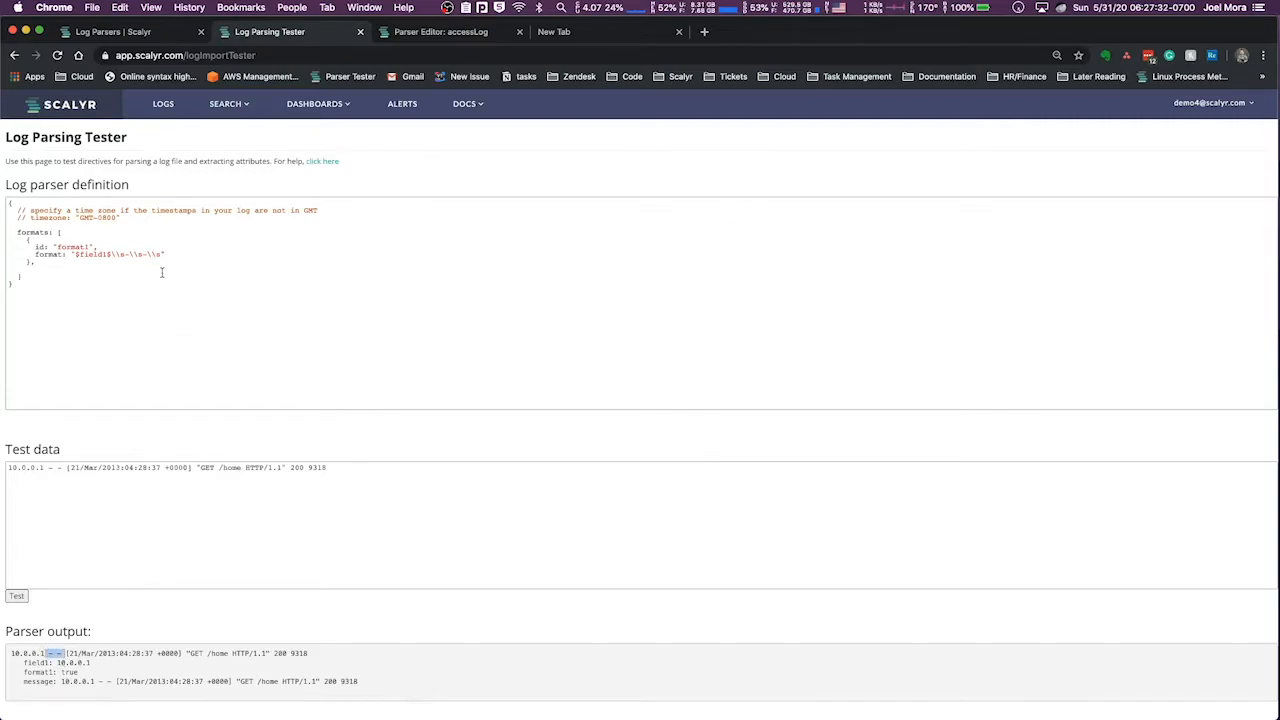
{"action": "left_click_drag", "start_coordinate": [162, 254], "coordinate": [117, 249]}
{"action": "left_click", "coordinate": [117, 251]}
Append \\[$timestamp$\\] to the end of the format string
{"action": "left_click_drag", "start_coordinate": [174, 255], "coordinate": [173, 262]}
{"action": "key", "text": "Left"}
{"action": "type", "text": "t"}
{"action": "type", "text": "timesta"}
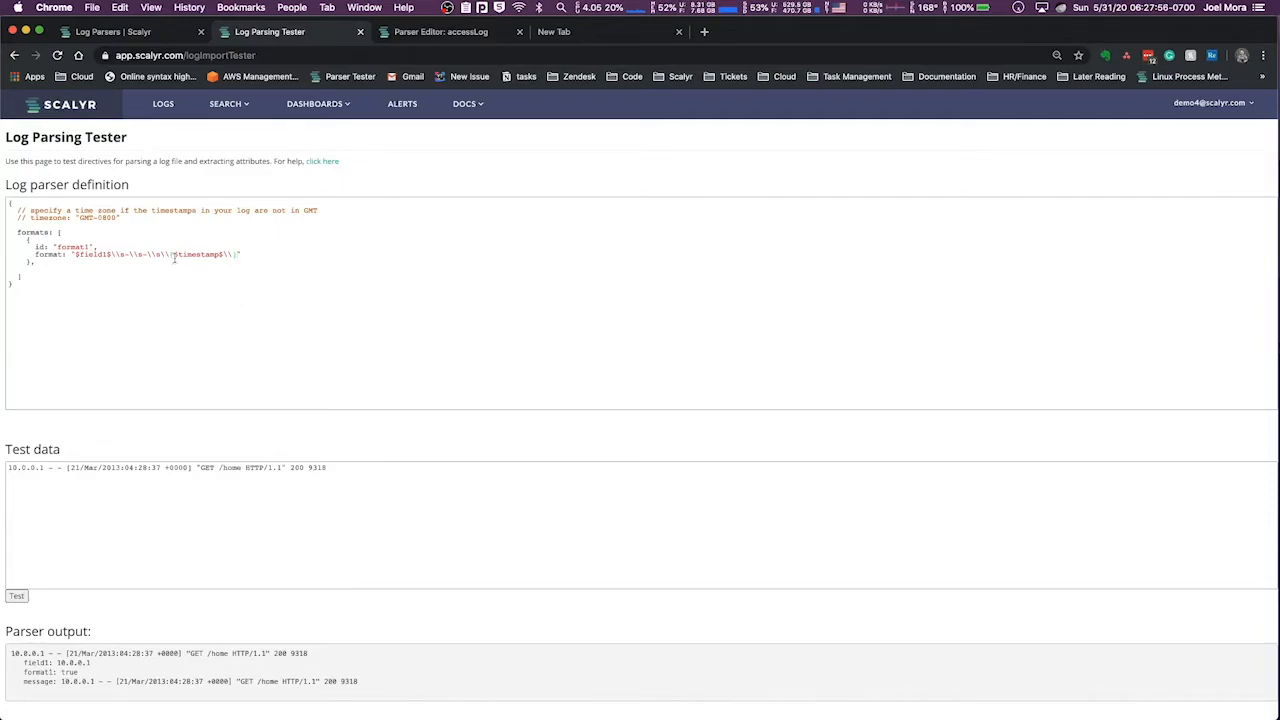
Compare the $timestamp$ field in the format string with the bracketed date and time in the test data
{"action": "double_click", "coordinate": [195, 255]}
{"action": "left_click", "coordinate": [180, 256]}
{"action": "left_click_drag", "start_coordinate": [173, 255], "coordinate": [222, 250]}
{"action": "double_click", "coordinate": [214, 257]}
{"action": "left_click_drag", "start_coordinate": [68, 467], "coordinate": [186, 467]}
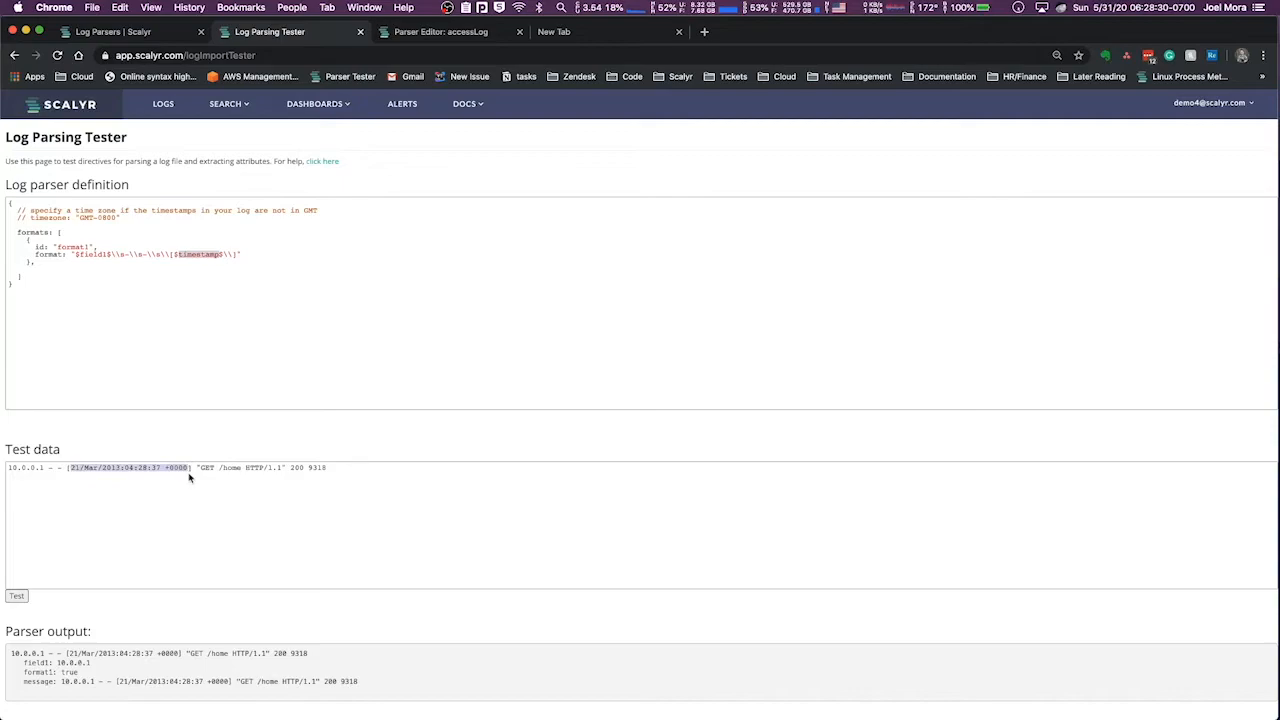
{"action": "left_click", "coordinate": [210, 260]}
{"action": "left_click", "coordinate": [147, 474]}
{"action": "left_click_drag", "start_coordinate": [69, 467], "coordinate": [188, 463]}
{"action": "left_click", "coordinate": [224, 255]}
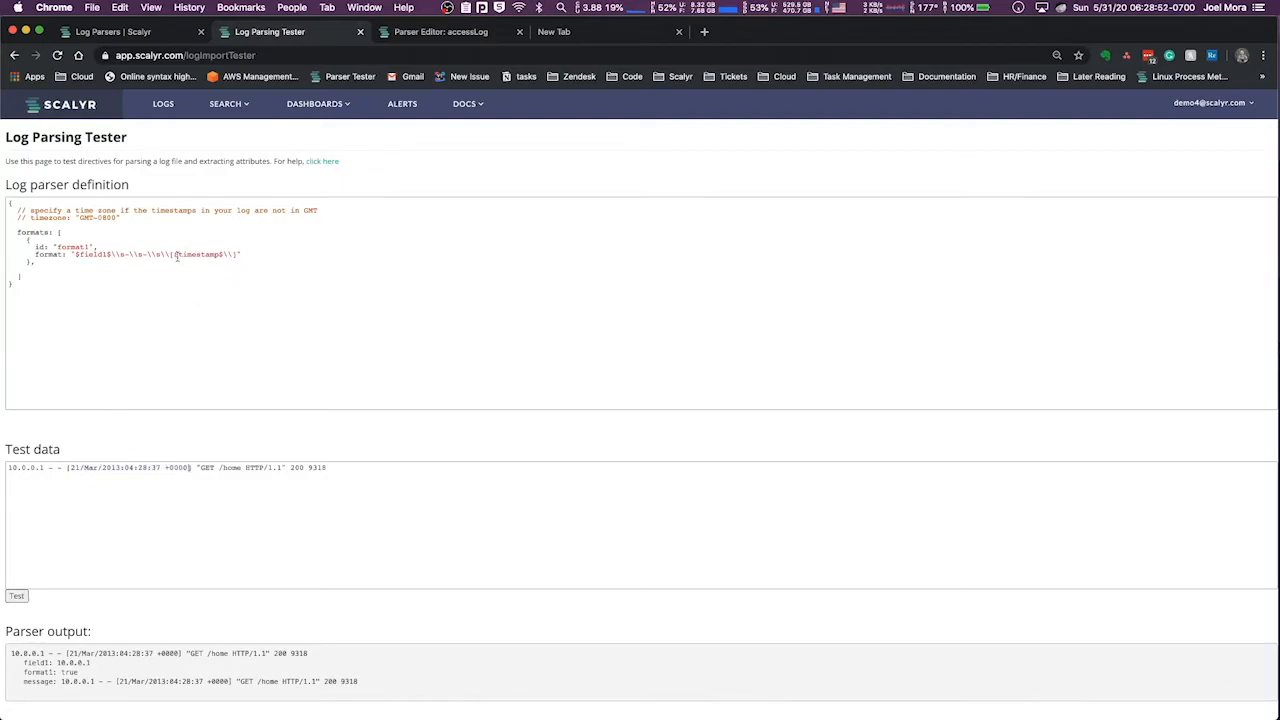
{"action": "left_click_drag", "start_coordinate": [67, 467], "coordinate": [8, 467]}
{"action": "left_click", "coordinate": [186, 467], "text": "shift"}
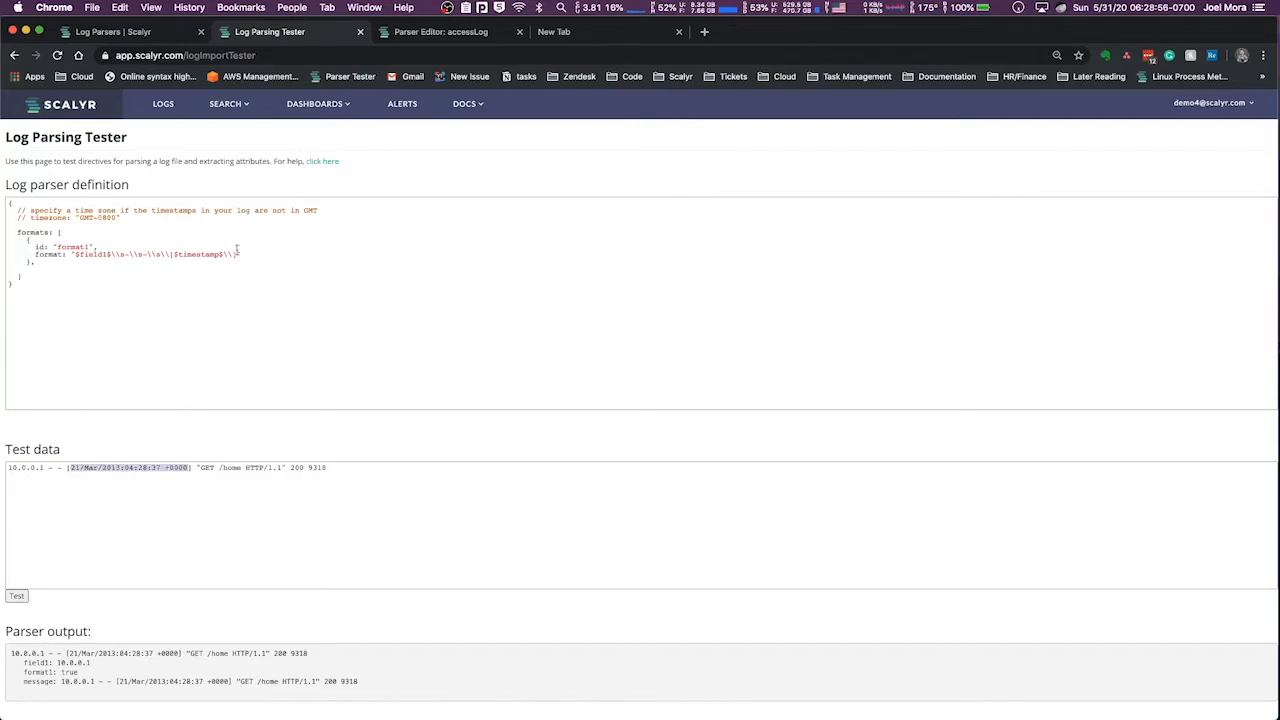
Check the escaped brackets around $timestamp$ against the brackets in the test data and run the parser test
{"action": "type", "text": "]"}
{"action": "left_click_drag", "start_coordinate": [174, 254], "coordinate": [222, 258]}
{"action": "left_click", "coordinate": [183, 256]}
{"action": "mouse_move", "coordinate": [174, 256]}
{"action": "left_mouse_down"}
{"action": "mouse_move", "coordinate": [225, 255]}
{"action": "mouse_move", "coordinate": [150, 253]}
{"action": "mouse_move", "coordinate": [172, 251]}
{"action": "left_mouse_up"}
{"action": "left_click", "coordinate": [178, 255]}
{"action": "left_click", "coordinate": [225, 255]}
{"action": "left_click", "coordinate": [70, 468]}
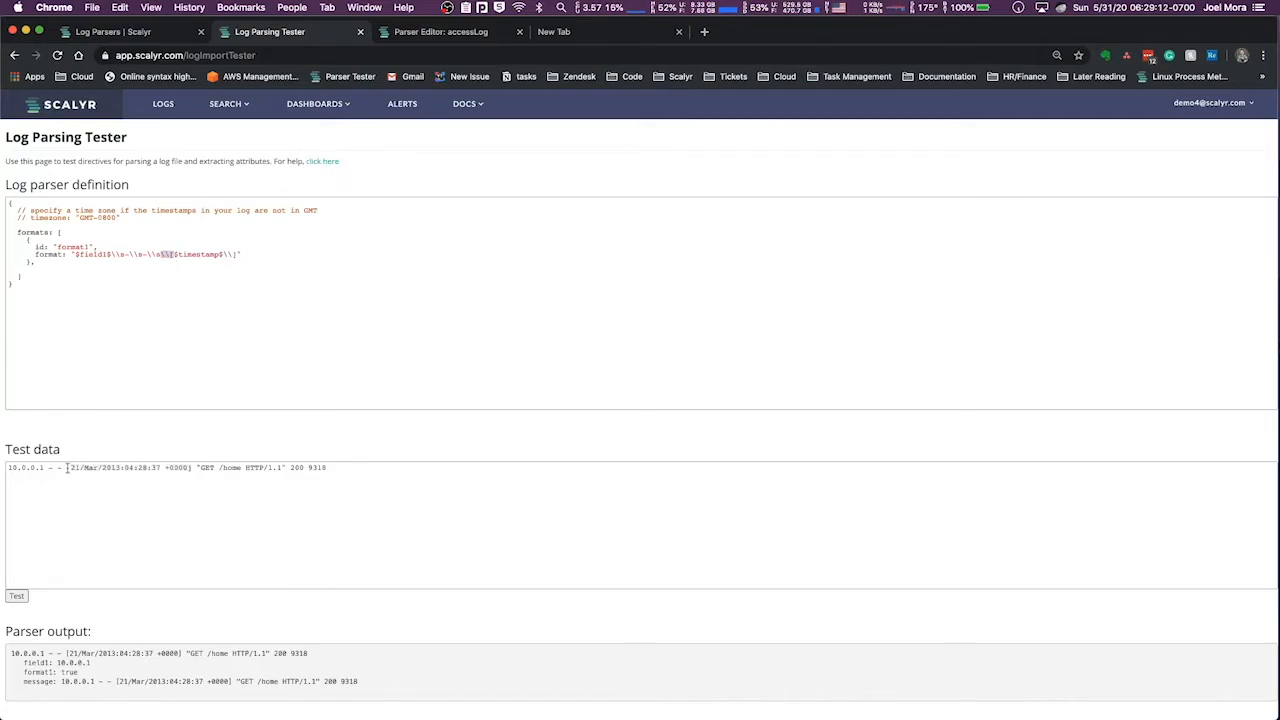
{"action": "left_click", "coordinate": [189, 468]}
{"action": "left_click_drag", "start_coordinate": [164, 467], "coordinate": [189, 467]}
{"action": "left_click", "coordinate": [16, 595]}
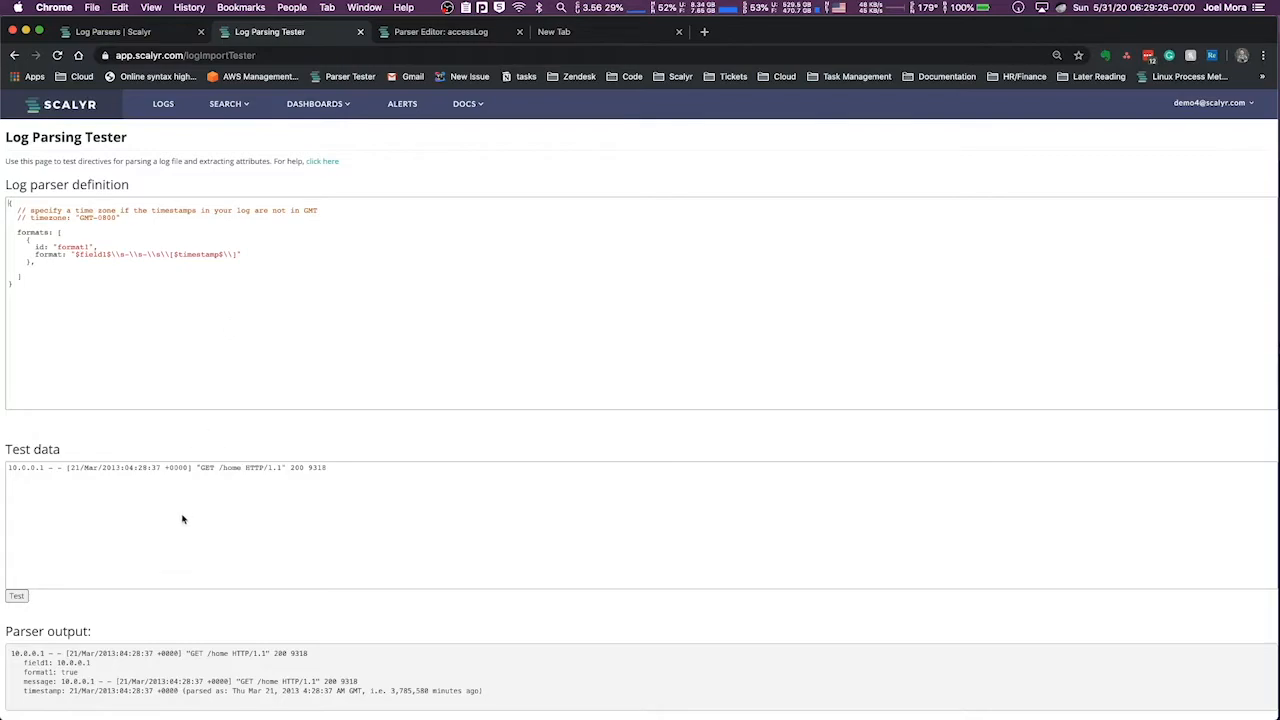
{"action": "left_click", "coordinate": [190, 718]}
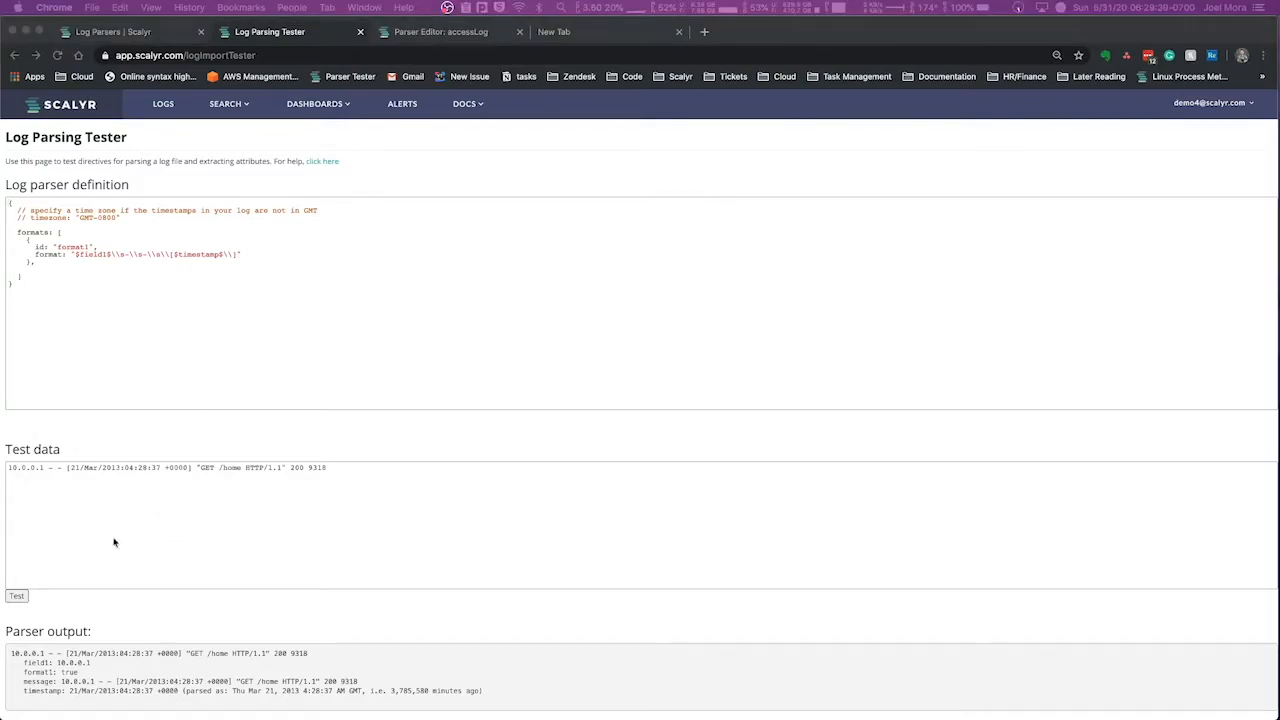
Examine the timestamp line in the parser output, including the parsed date and the minutes-ago note
{"action": "left_click", "coordinate": [33, 693]}
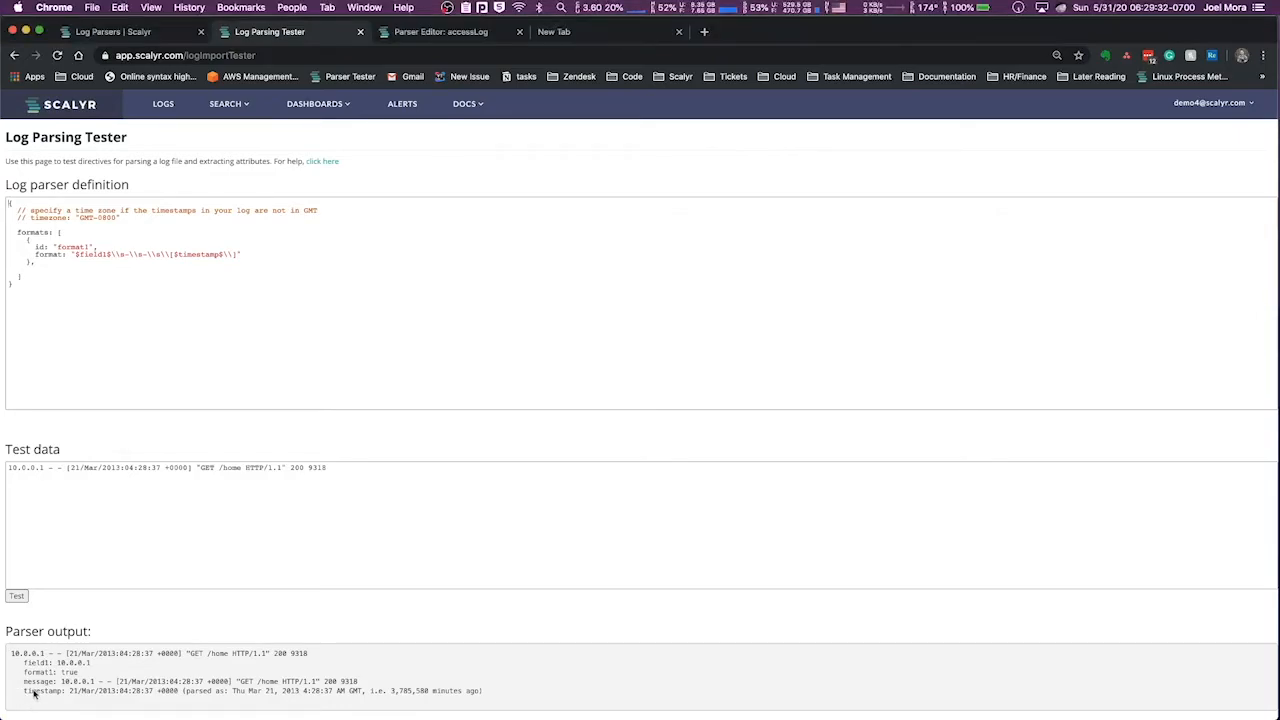
{"action": "double_click", "coordinate": [36, 691]}
{"action": "mouse_move", "coordinate": [183, 690]}
{"action": "left_mouse_down"}
{"action": "mouse_move", "coordinate": [258, 707]}
{"action": "mouse_move", "coordinate": [437, 682]}
{"action": "mouse_move", "coordinate": [165, 683]}
{"action": "mouse_move", "coordinate": [205, 703]}
{"action": "left_mouse_up"}
{"action": "left_click", "coordinate": [506, 699]}
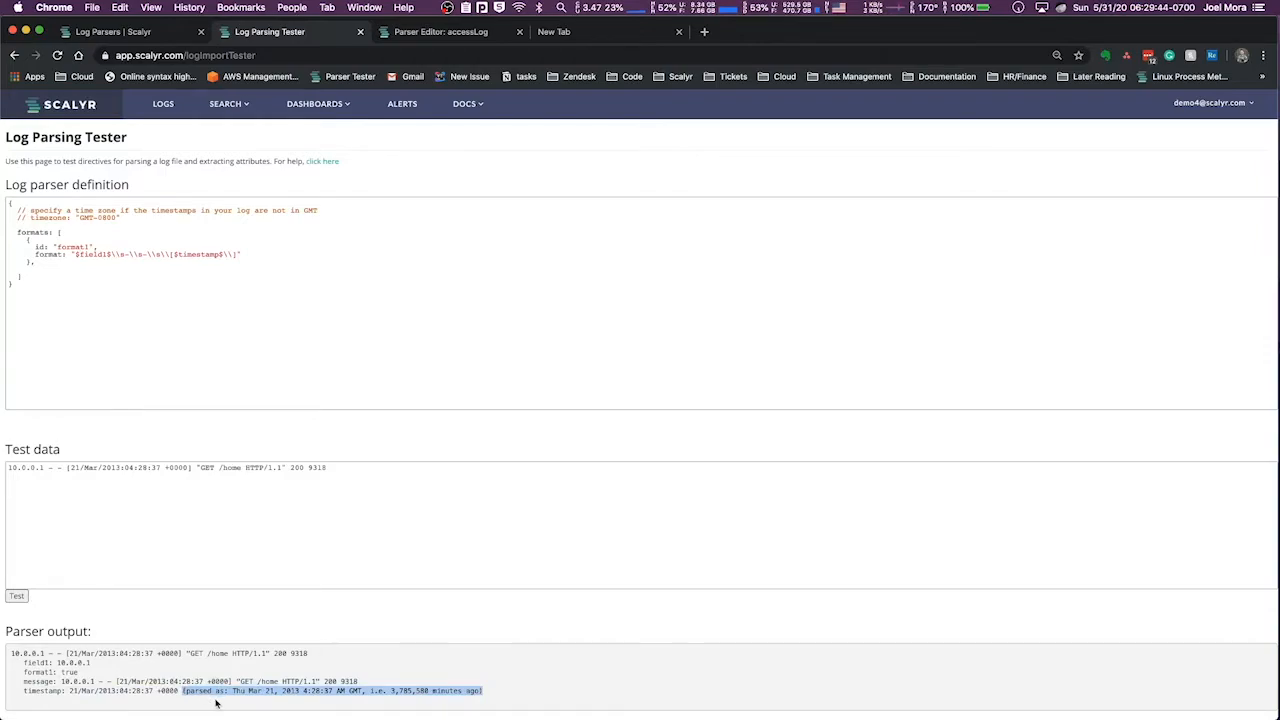
{"action": "left_click", "coordinate": [235, 697]}
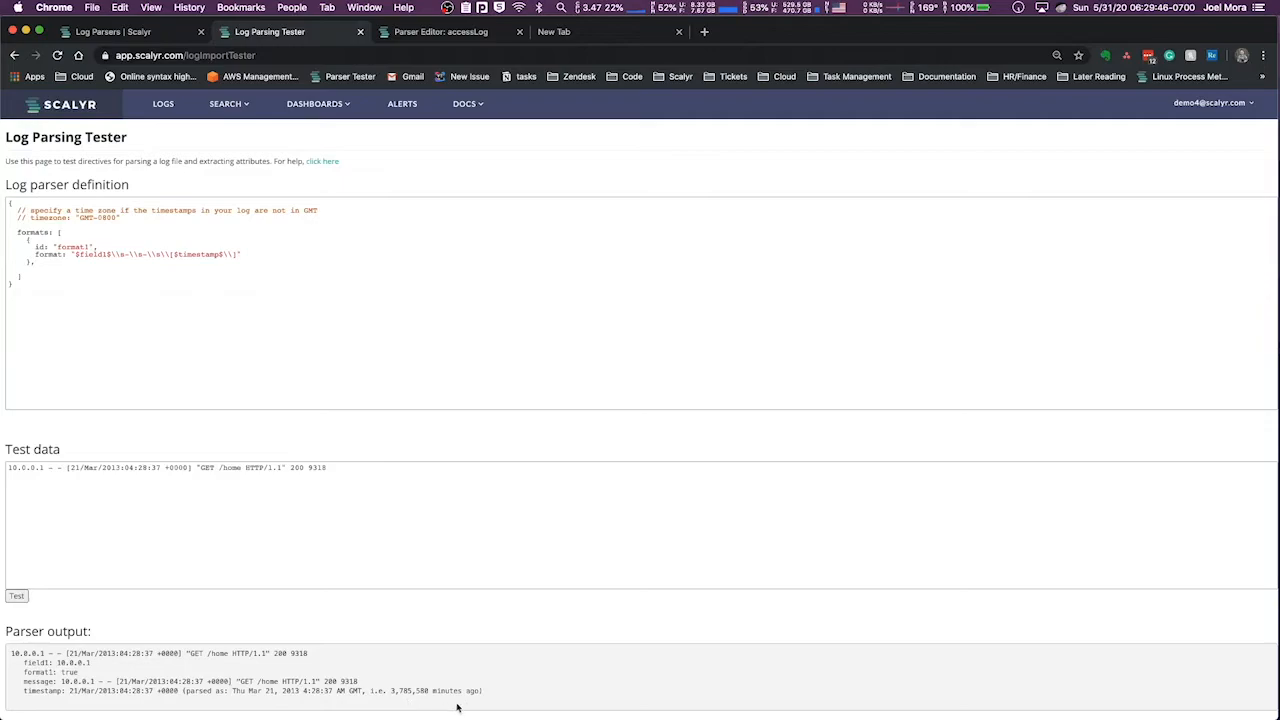
{"action": "left_click_drag", "start_coordinate": [488, 692], "coordinate": [184, 698]}
{"action": "left_click", "coordinate": [392, 690]}
{"action": "left_click_drag", "start_coordinate": [392, 690], "coordinate": [429, 697]}
{"action": "left_click", "coordinate": [306, 690]}
{"action": "double_click", "coordinate": [395, 690]}
{"action": "left_click", "coordinate": [314, 688]}
{"action": "triple_click", "coordinate": [314, 688]}
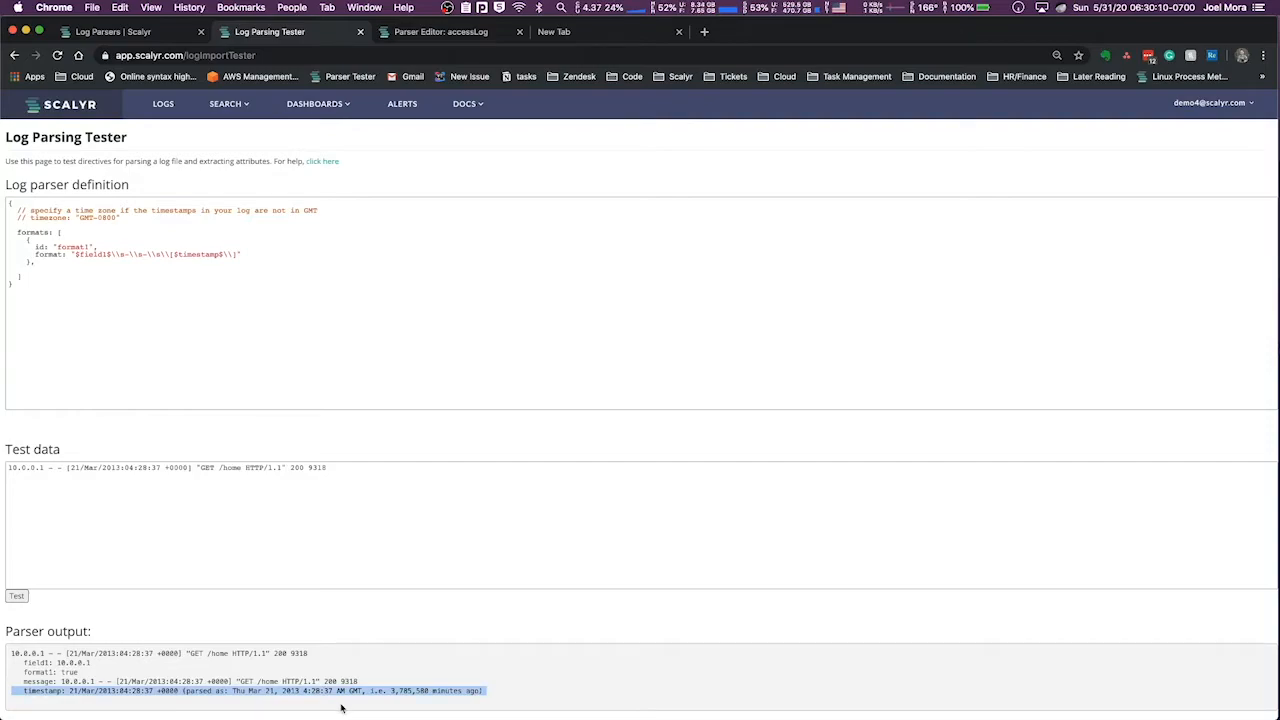
{"action": "left_click", "coordinate": [352, 700]}
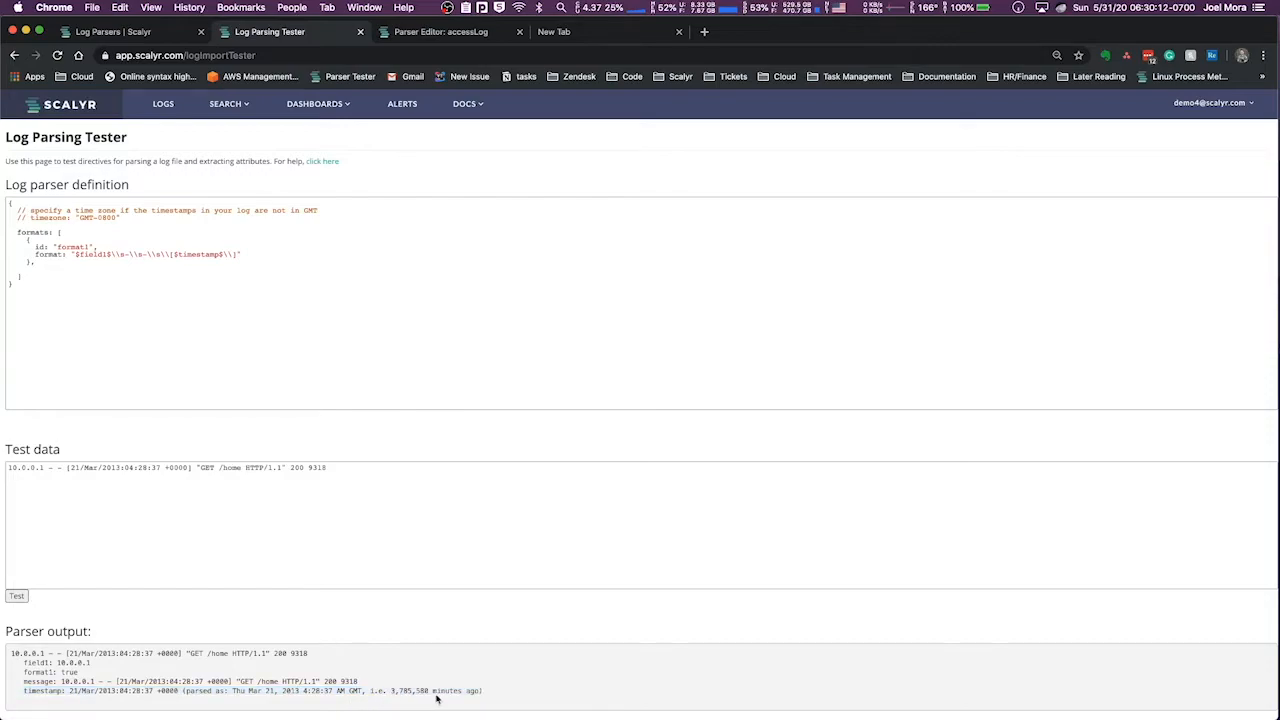
{"action": "left_click_drag", "start_coordinate": [486, 691], "coordinate": [319, 700]}
{"action": "left_click", "coordinate": [321, 700]}
Check the remaining unparsed text of the log line and append \\s after the bracketed timestamp in the format string
{"action": "double_click", "coordinate": [195, 255]}
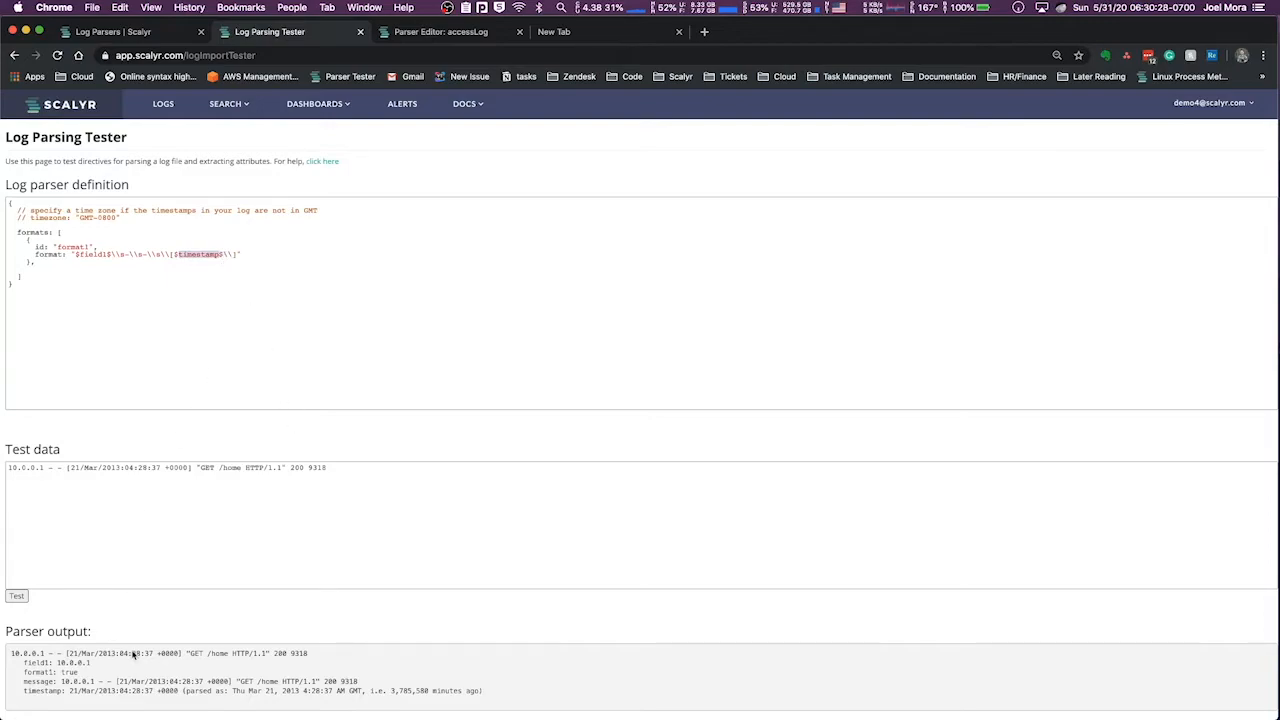
{"action": "left_click_drag", "start_coordinate": [186, 653], "coordinate": [317, 654]}
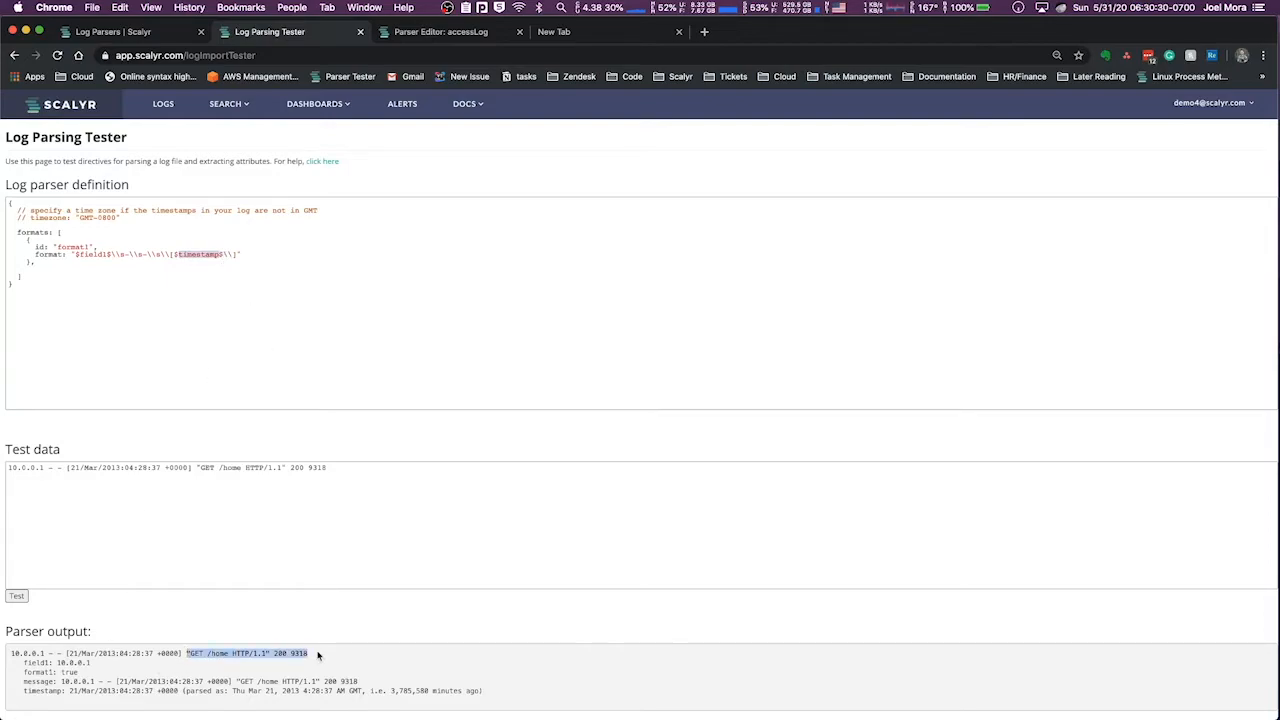
{"action": "left_click", "coordinate": [237, 255]}
{"action": "type", "text": "\\s"}
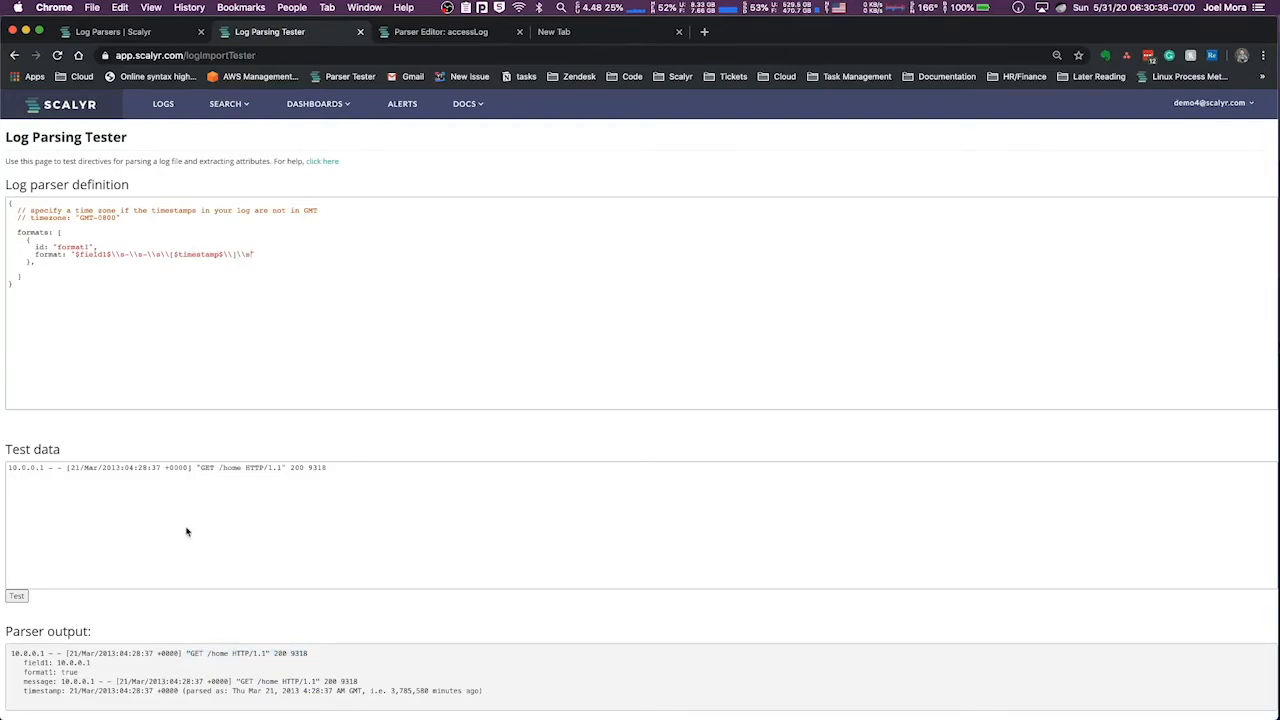
{"action": "type", "text": "\\\"$method$ $uri$ $version$\\"}
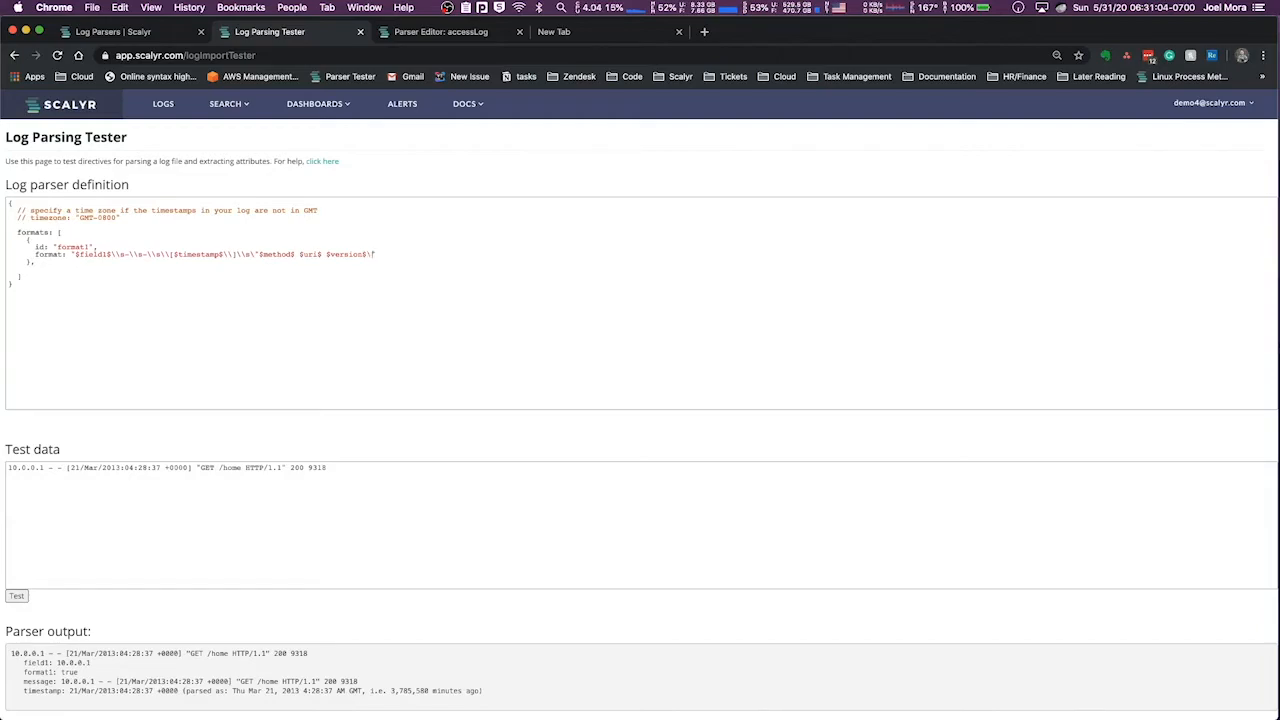
{"action": "type", "text": "\""}
Append \"$method$ $uri$ $version$\" to the end of the format string and run the parser test
{"action": "left_click", "coordinate": [17, 596]}
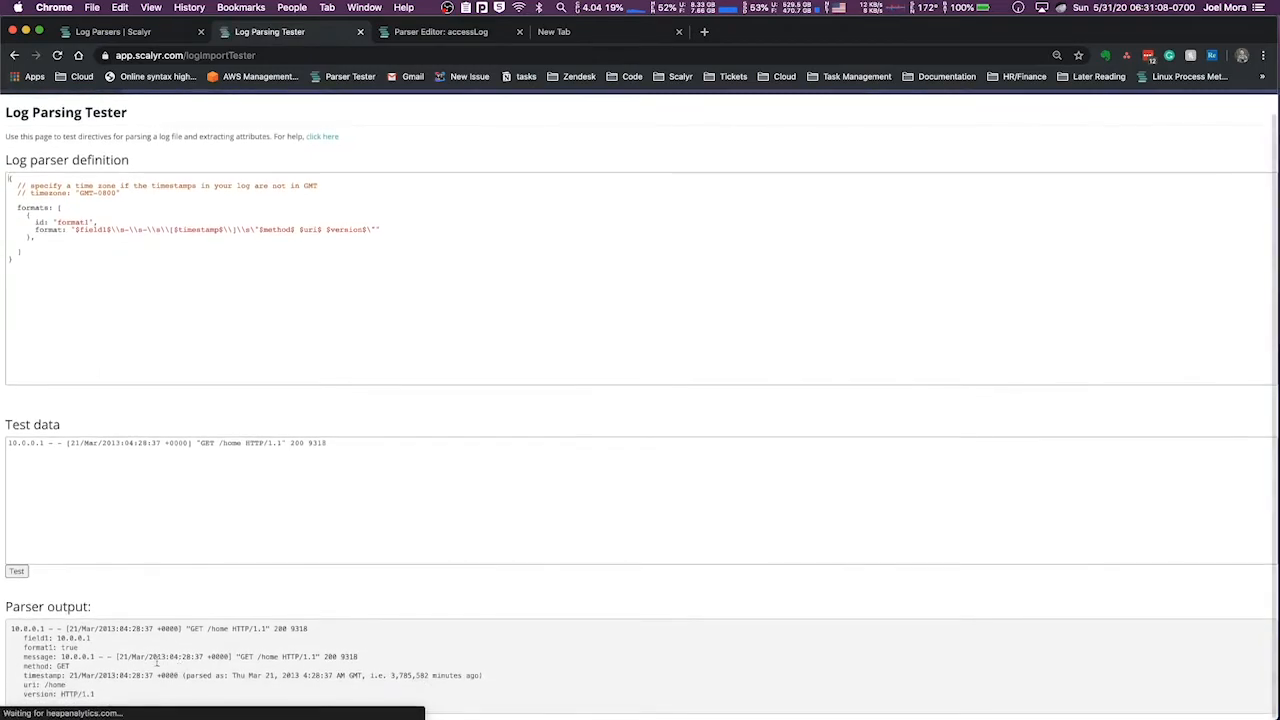
Compare the format1, field1, message and method lines in the parser output with the parser definition
{"action": "double_click", "coordinate": [76, 638]}
{"action": "triple_click", "coordinate": [40, 650]}
{"action": "double_click", "coordinate": [70, 222]}
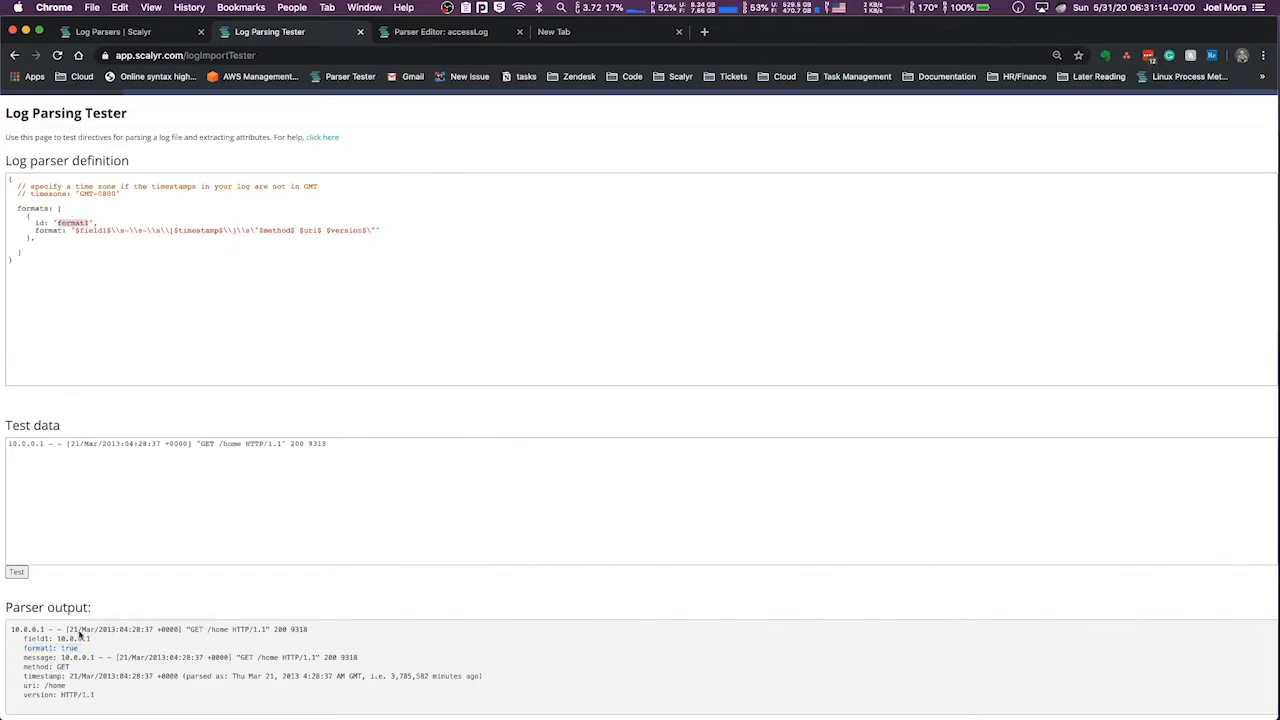
{"action": "double_click", "coordinate": [66, 638]}
{"action": "double_click", "coordinate": [69, 657]}
{"action": "left_click", "coordinate": [67, 669]}
Rename field1 to ip in the format string and append $status$ $bytes$ after the quoted request fields
{"action": "double_click", "coordinate": [88, 230]}
{"action": "type", "text": "ip"}
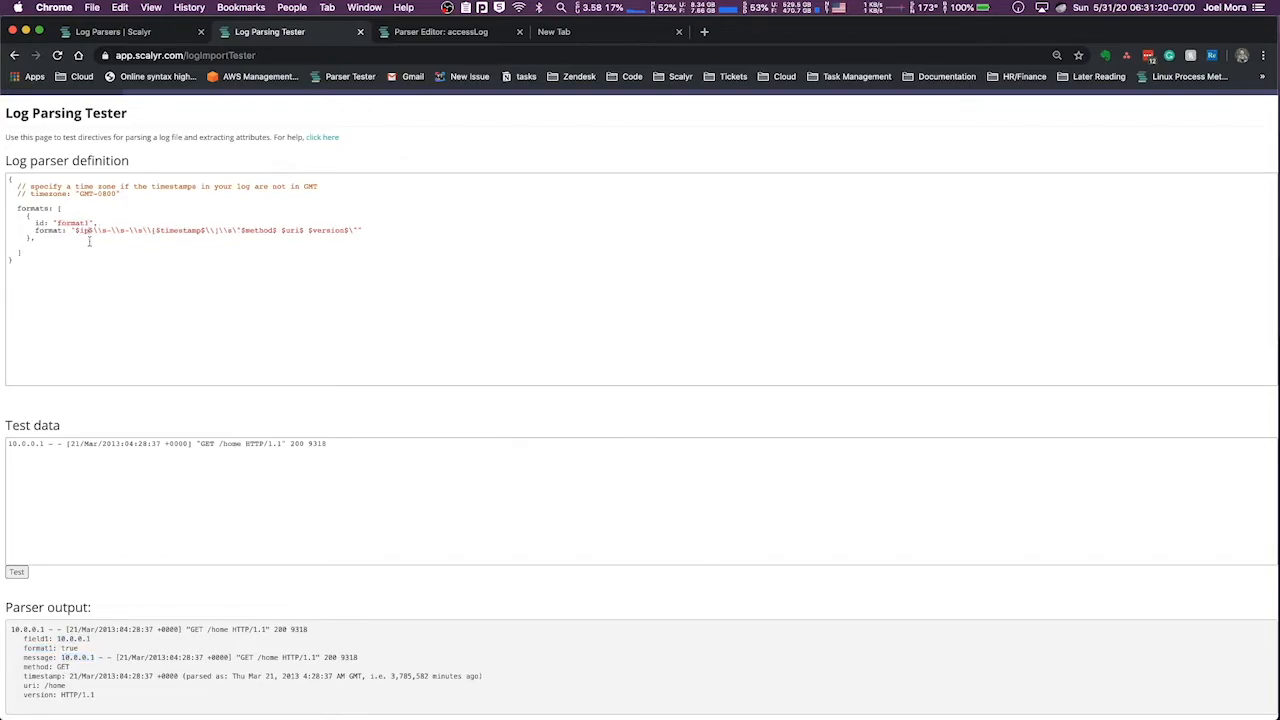
{"action": "left_click", "coordinate": [359, 231]}
{"action": "type", "text": "$status$ $bytes$"}
Compare the $bytes$ field with the web access log example in the Line Formats documentation
{"action": "left_click", "coordinate": [474, 36]}
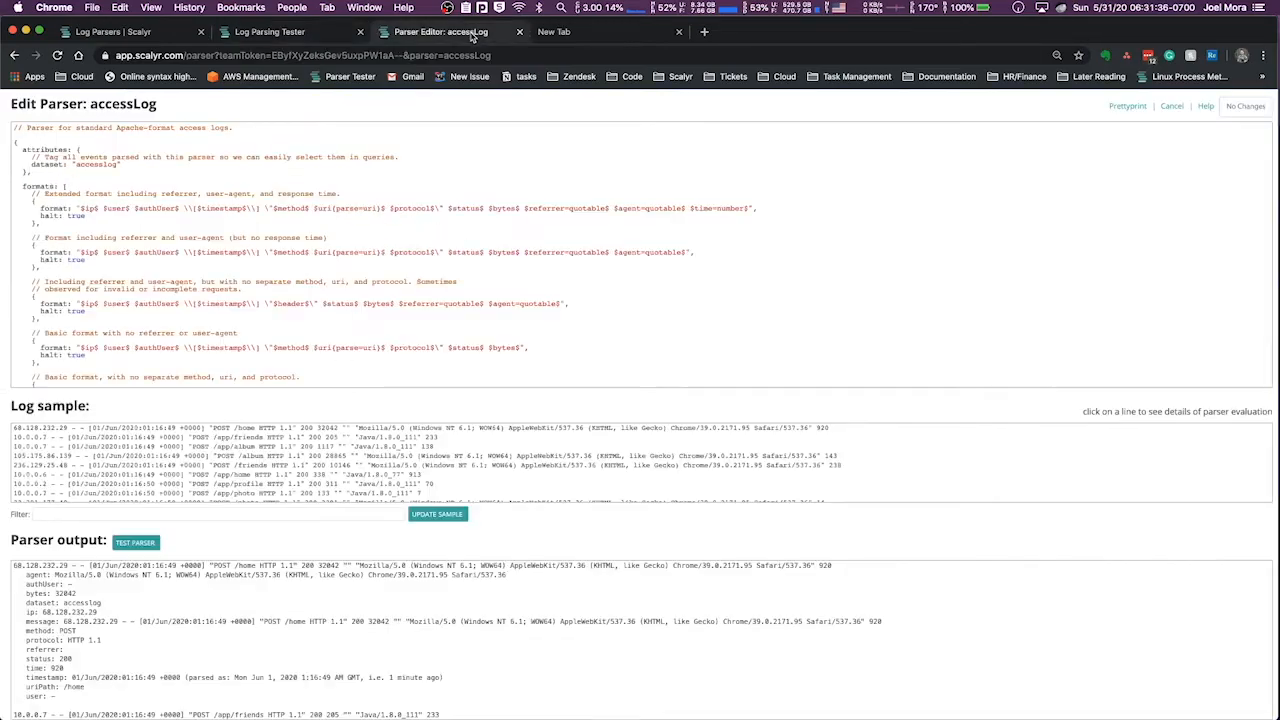
{"action": "left_click", "coordinate": [298, 38]}
{"action": "left_click", "coordinate": [144, 38]}
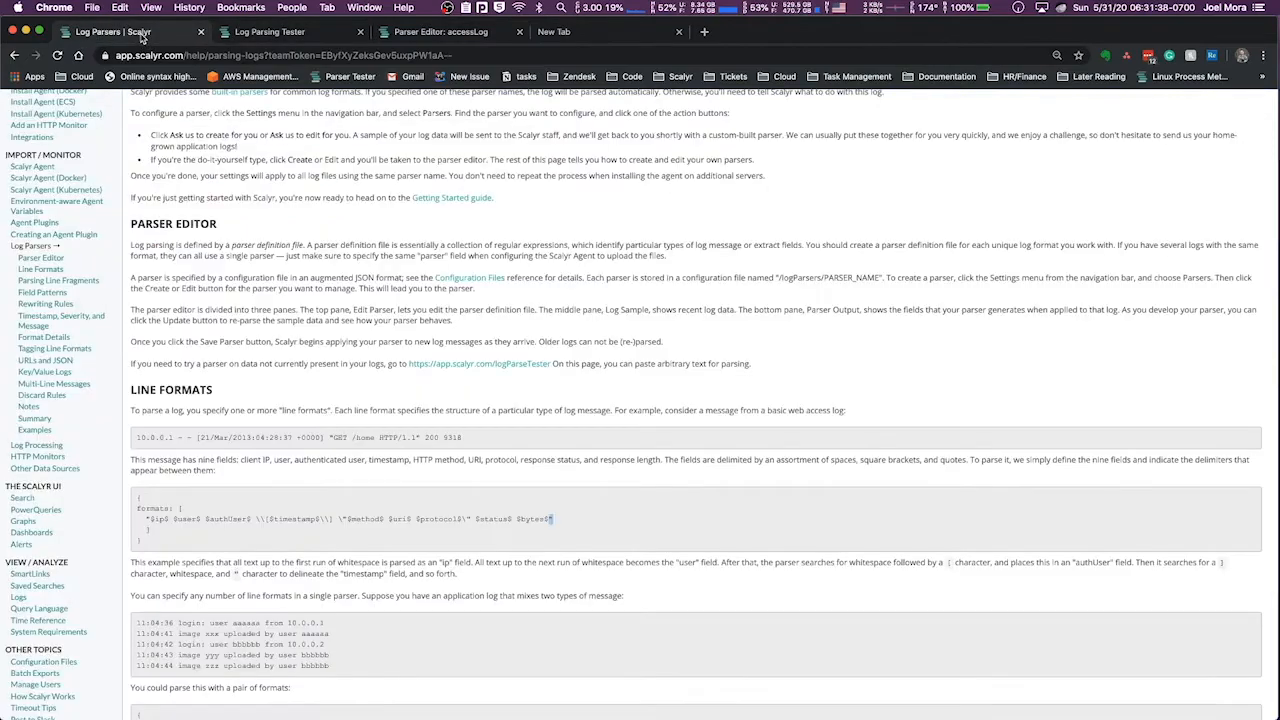
{"action": "double_click", "coordinate": [534, 520]}
{"action": "left_click", "coordinate": [322, 37]}
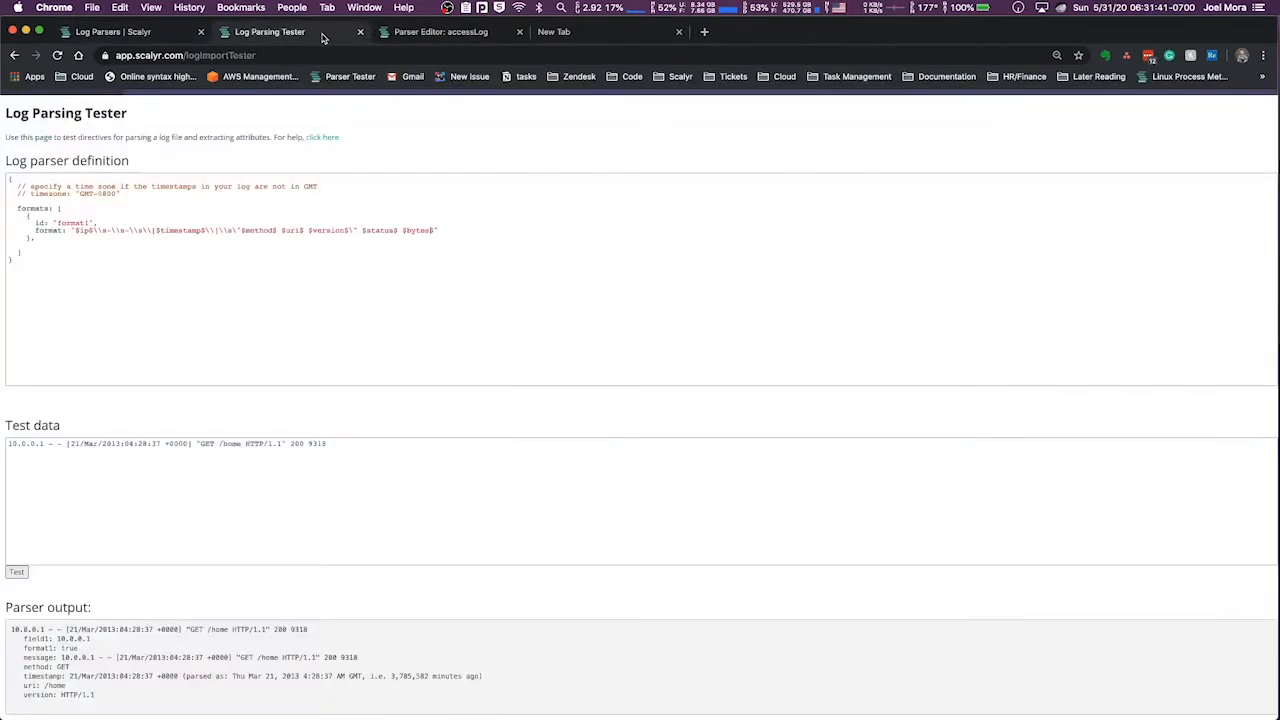
{"action": "left_click_drag", "start_coordinate": [431, 230], "coordinate": [407, 230]}
{"action": "left_click", "coordinate": [425, 230]}
Run the parser test and check the uri, method and status values in the parser output
{"action": "left_click", "coordinate": [16, 571]}
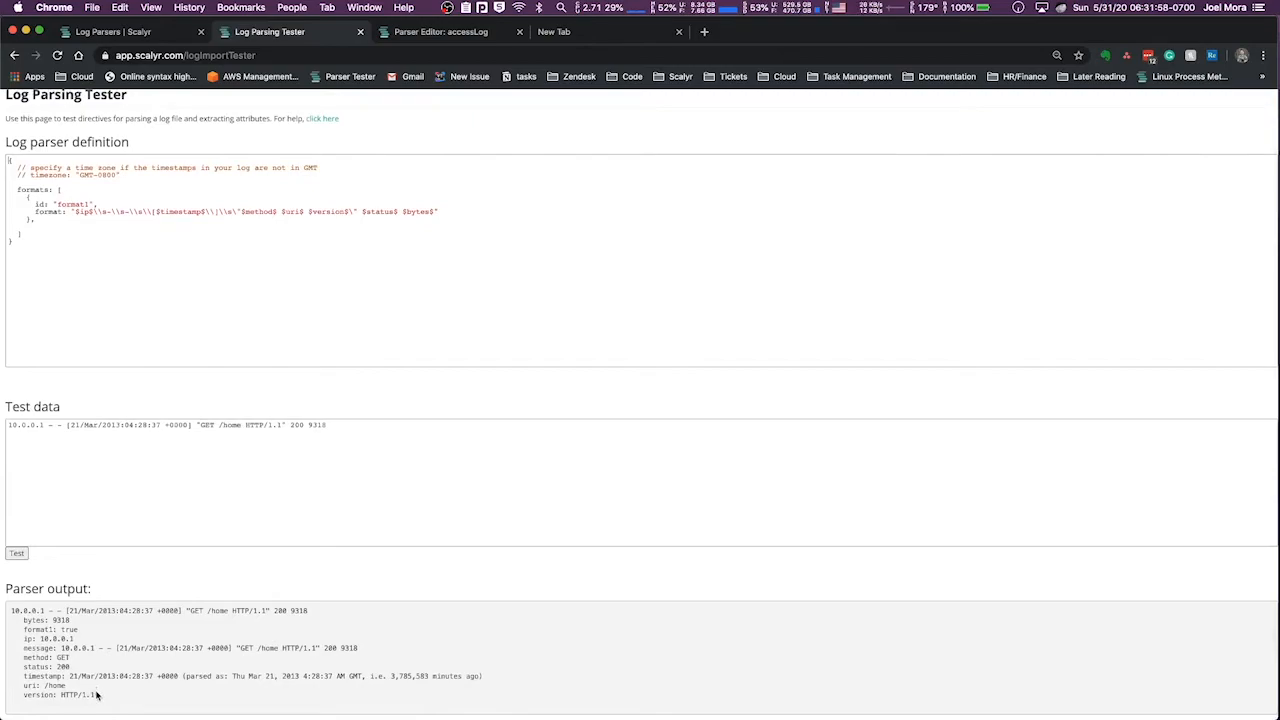
{"action": "left_click_drag", "start_coordinate": [44, 686], "coordinate": [73, 691]}
{"action": "left_click", "coordinate": [65, 657]}
{"action": "double_click", "coordinate": [62, 657]}
{"action": "double_click", "coordinate": [62, 666]}
Duplicate the access log line in the test data until there are six lines
{"action": "triple_click", "coordinate": [256, 422]}
{"action": "key", "text": "super+c"}
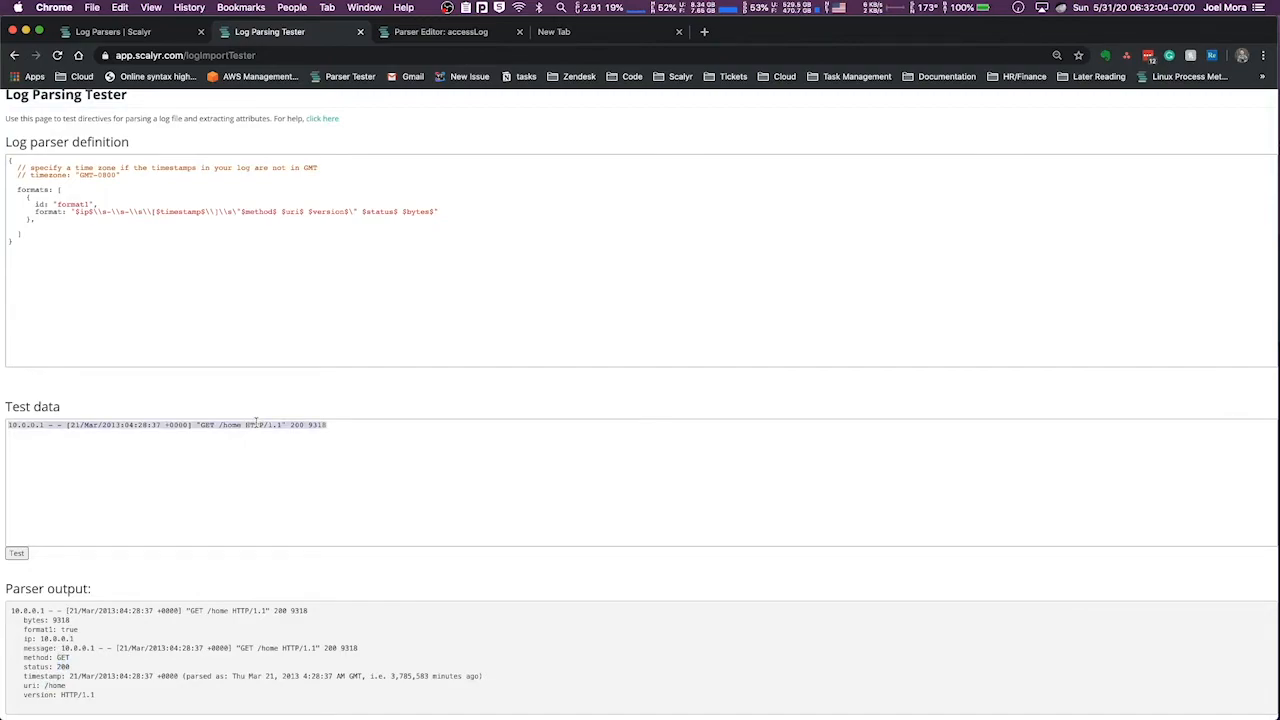
{"action": "left_click", "coordinate": [377, 429]}
{"action": "key", "text": "super+v"}
{"action": "key", "text": "Return"}
{"action": "key", "text": "super+v"}
{"action": "key", "text": "Return"}
{"action": "key", "text": "super+v"}
{"action": "key", "text": "super+v"}
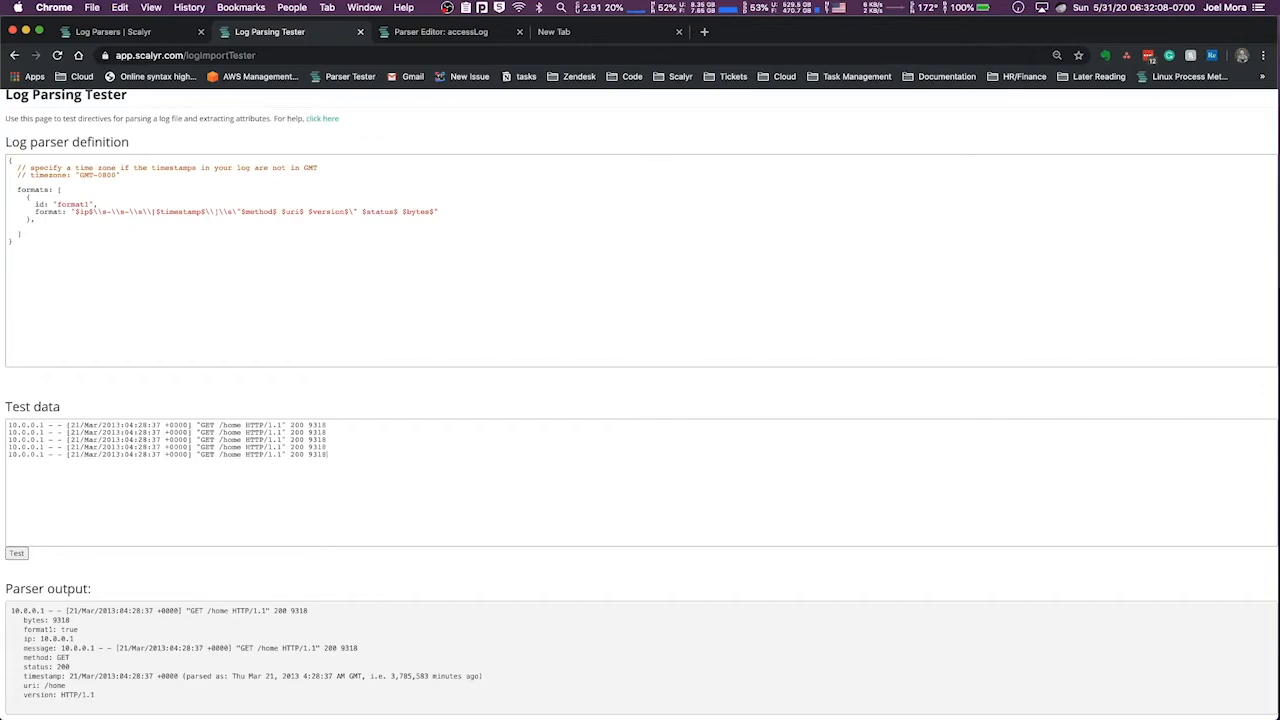
{"action": "key", "text": "super+v"}
{"action": "key", "text": "shift+super+v"}
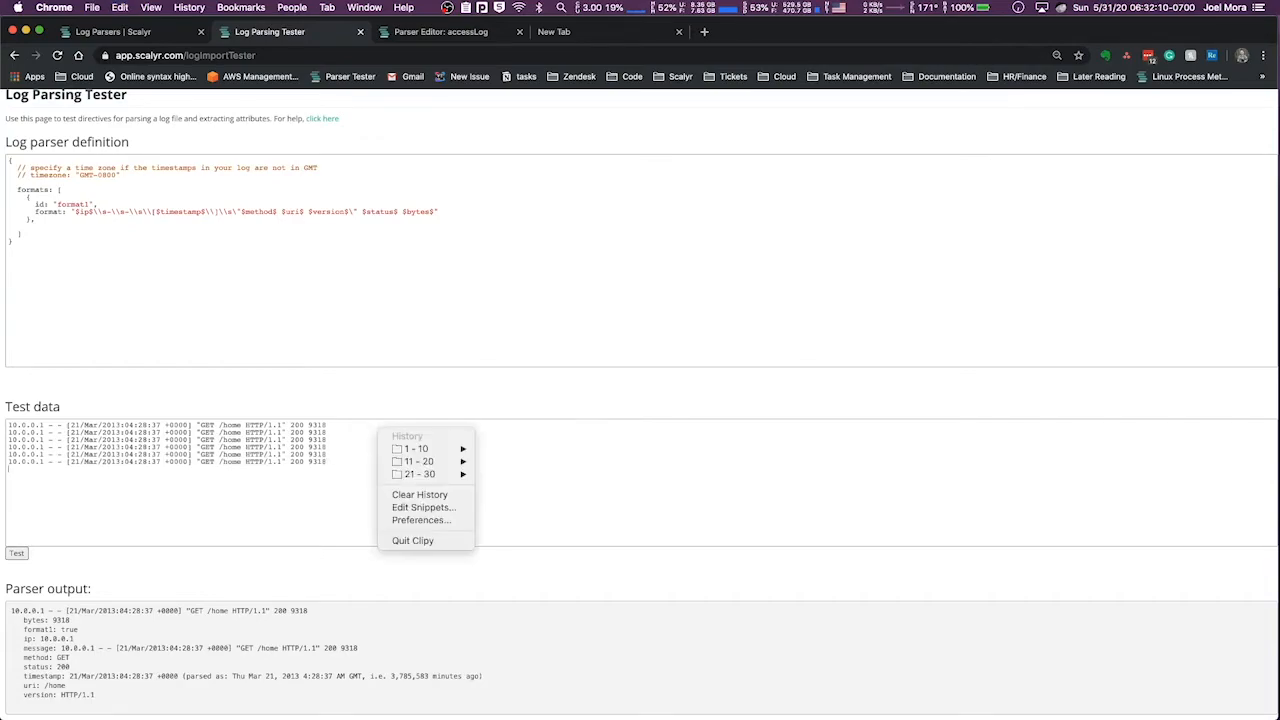
{"action": "left_click", "coordinate": [320, 462]}
Change the last test line's bytes to 1231 and the fifth line's status and bytes to 404 and 2313, and run the parser test
{"action": "double_click", "coordinate": [323, 461]}
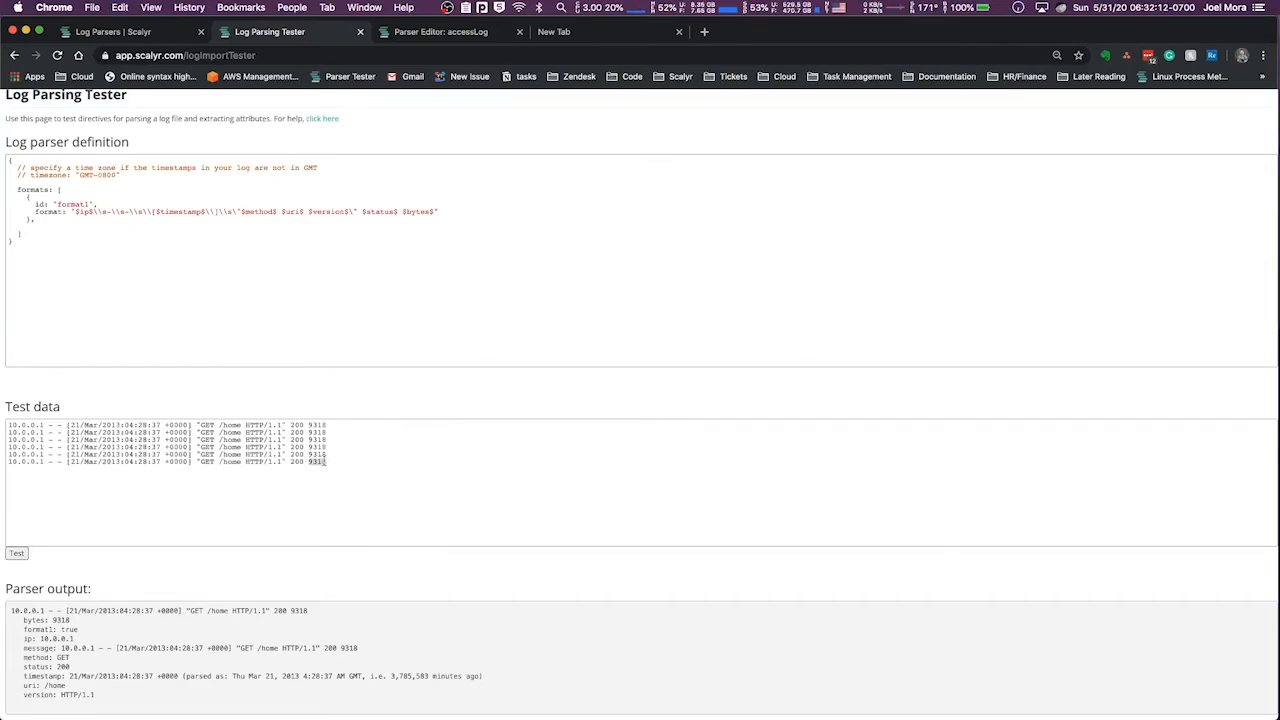
{"action": "type", "text": "123"}
{"action": "double_click", "coordinate": [317, 455]}
{"action": "type", "text": "2"}
{"action": "double_click", "coordinate": [297, 455]}
{"action": "type", "text": "404"}
{"action": "left_click", "coordinate": [17, 553]}
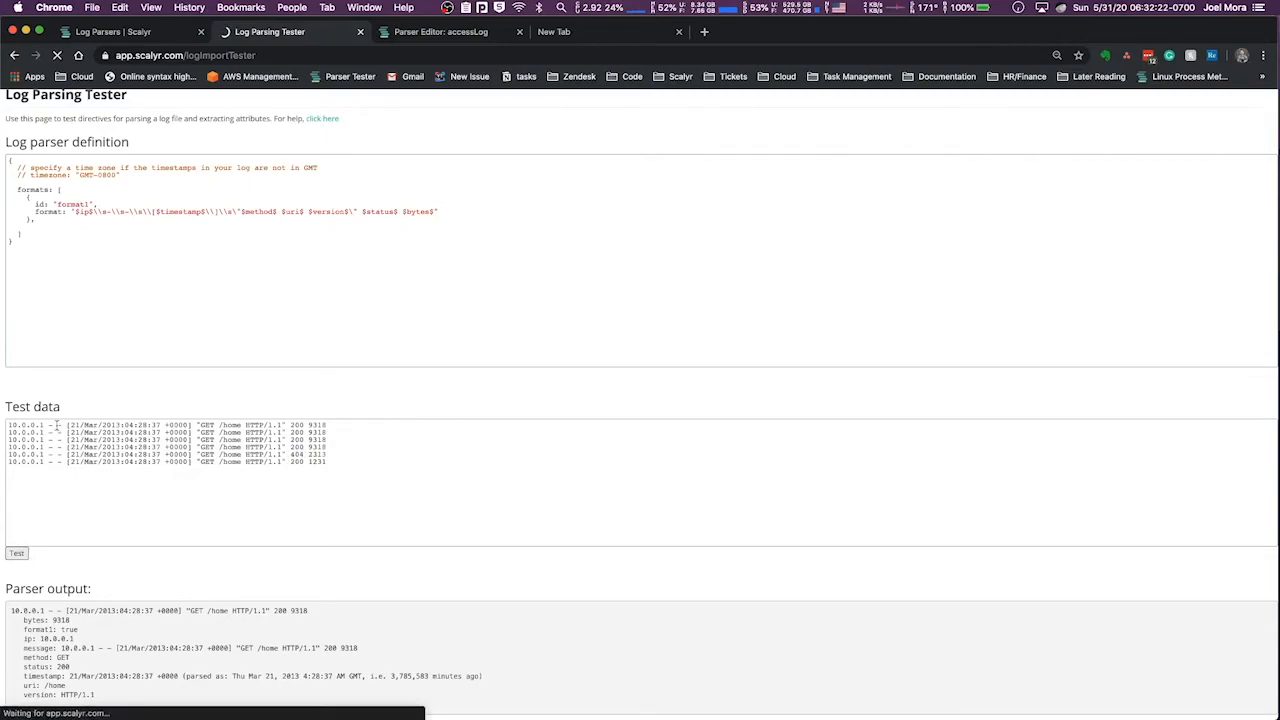
Compare the individual log lines in the test data with the format1 block of the parser definition
{"action": "left_click", "coordinate": [51, 468]}
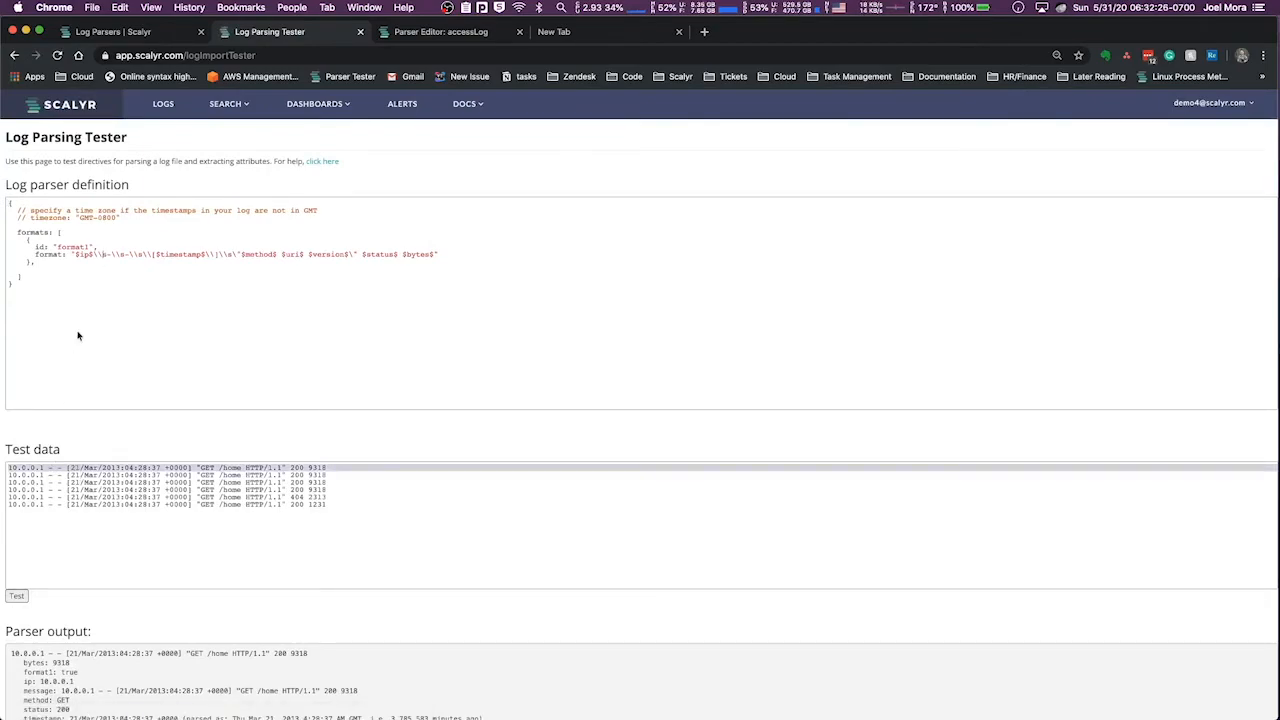
{"action": "left_click", "coordinate": [47, 480]}
{"action": "left_click", "coordinate": [47, 476]}
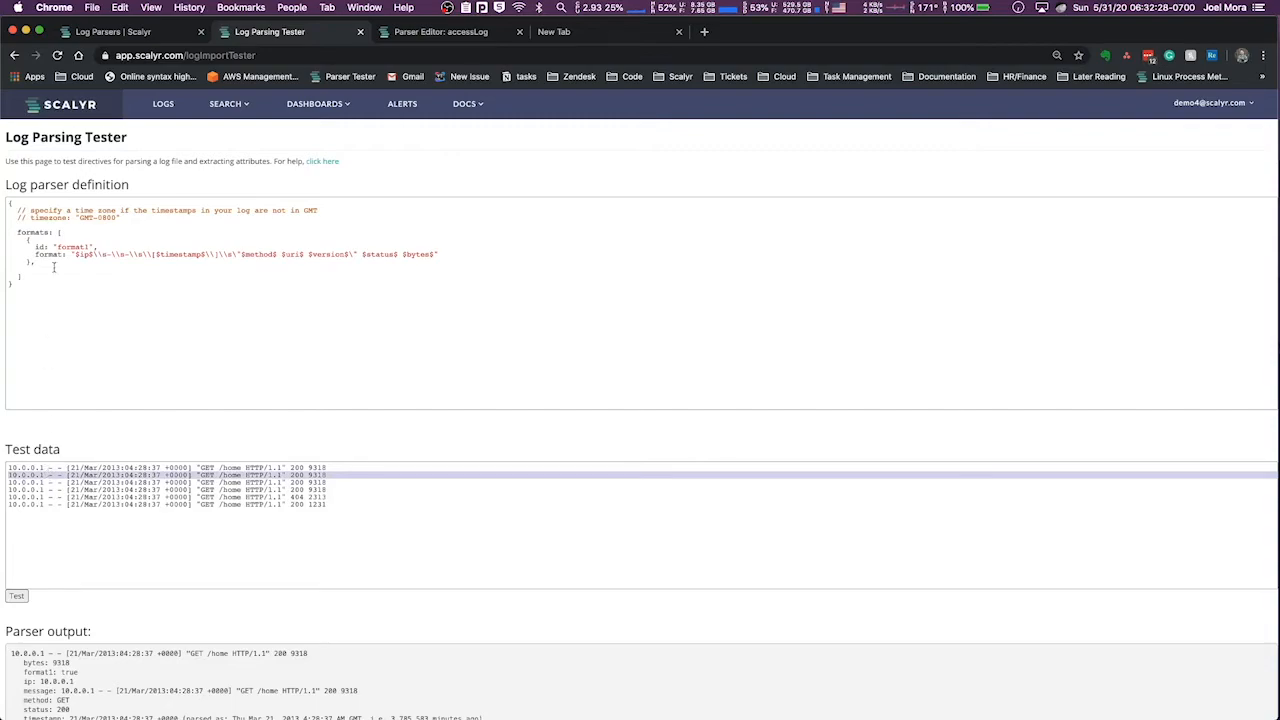
{"action": "left_click", "coordinate": [62, 483]}
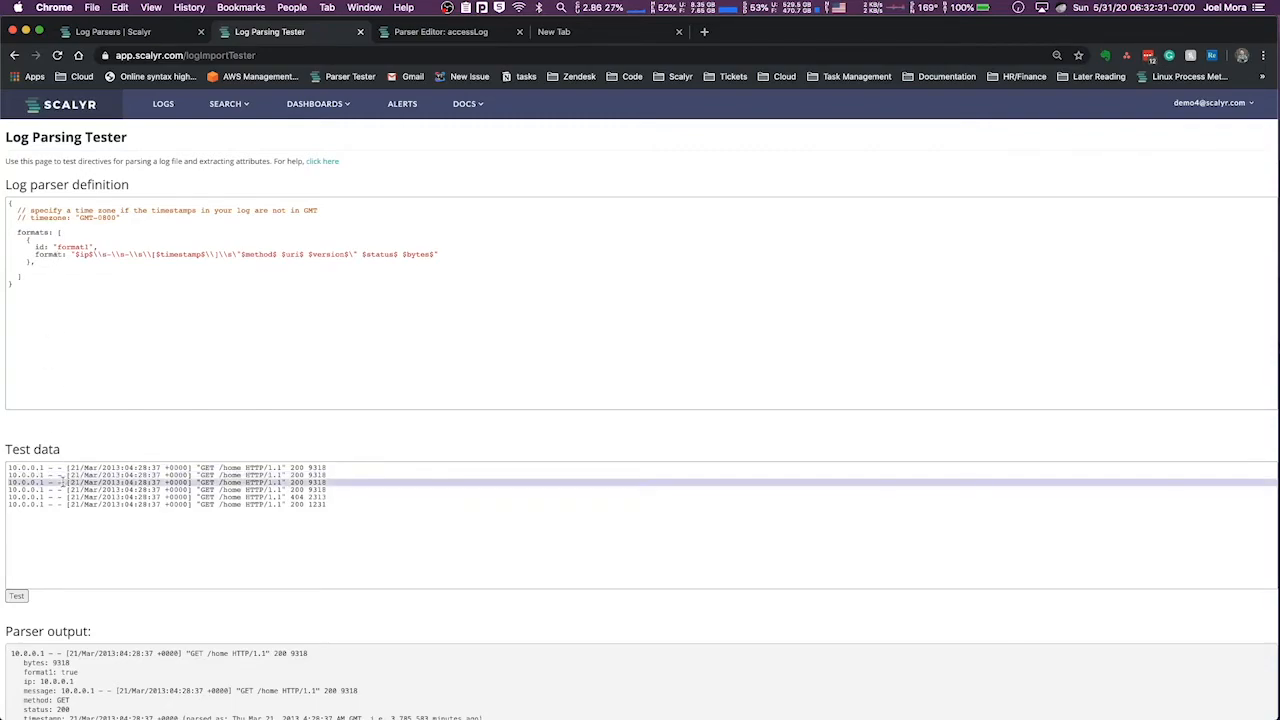
{"action": "left_click", "coordinate": [43, 268]}
{"action": "left_click_drag", "start_coordinate": [43, 267], "coordinate": [3, 241]}
{"action": "key", "text": "super+c"}
{"action": "left_click", "coordinate": [40, 263]}
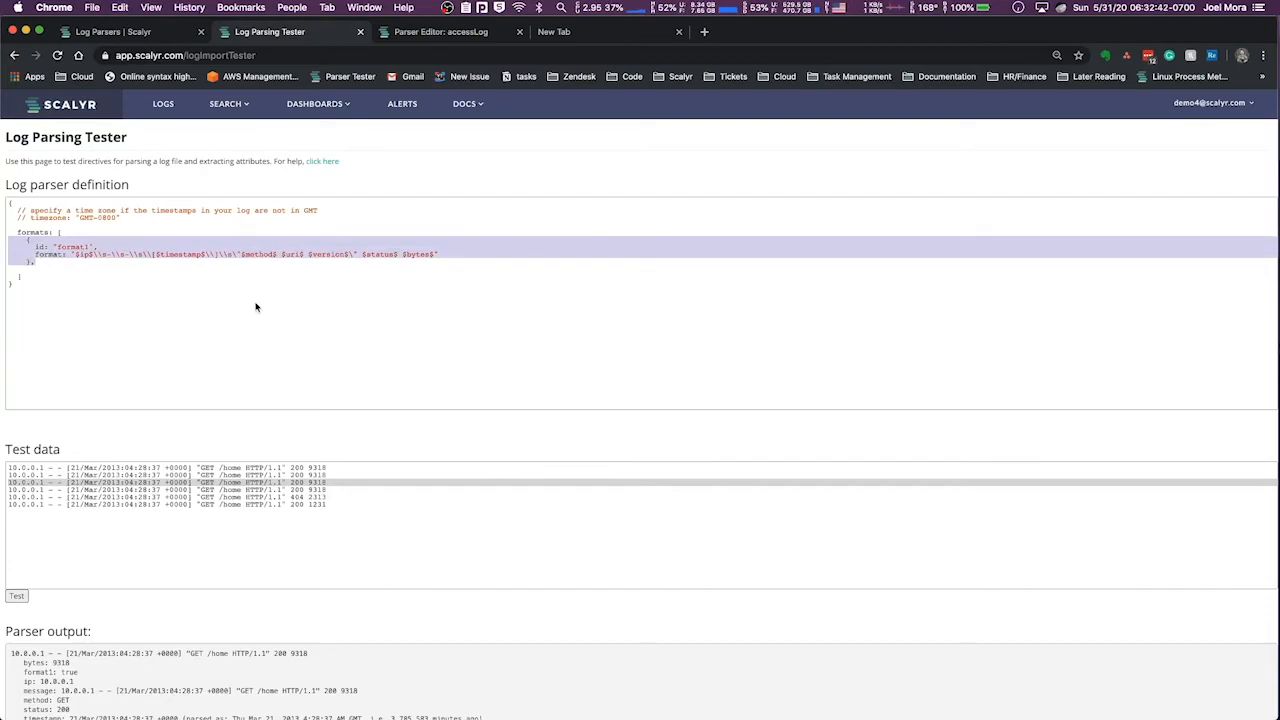
Examine the full format1 string from $ip$ through $bytes$
{"action": "left_click", "coordinate": [77, 256]}
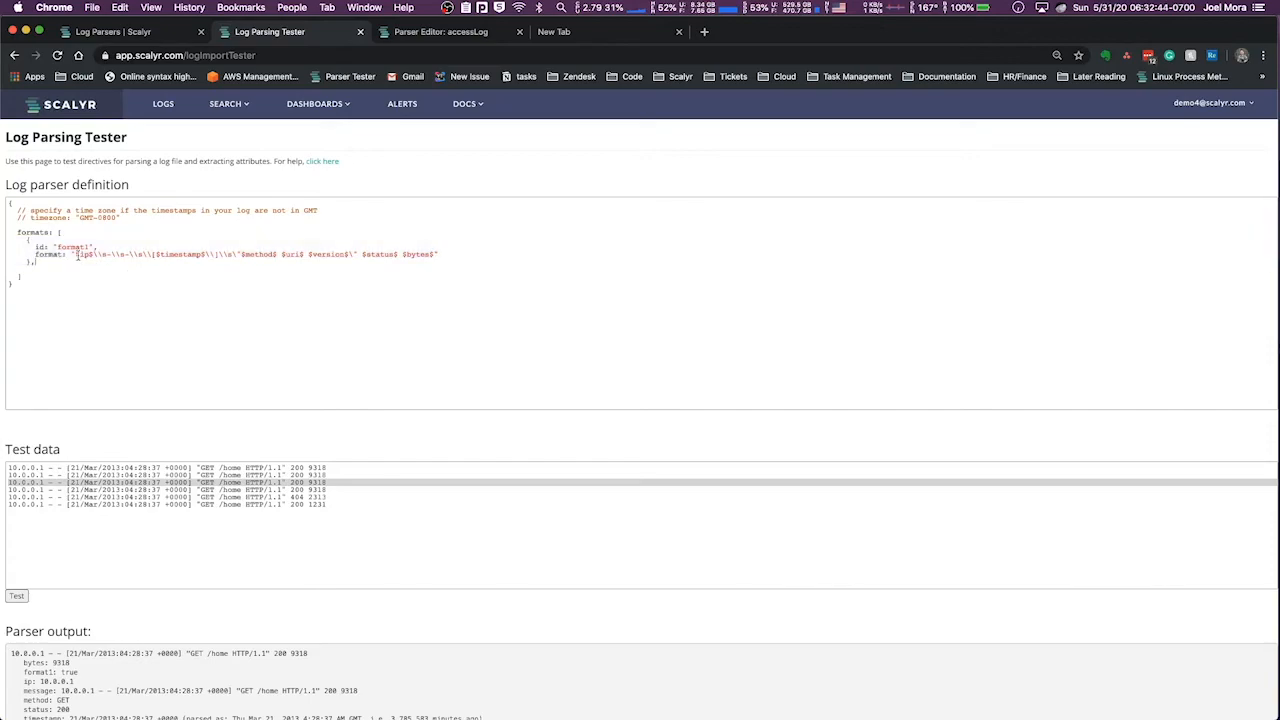
{"action": "left_click_drag", "start_coordinate": [79, 256], "coordinate": [440, 255]}
{"action": "left_click", "coordinate": [74, 255]}
{"action": "left_click", "coordinate": [436, 255]}
{"action": "mouse_move", "coordinate": [74, 254]}
{"action": "left_mouse_down"}
{"action": "mouse_move", "coordinate": [408, 253]}
{"action": "mouse_move", "coordinate": [75, 257]}
{"action": "left_mouse_up"}
{"action": "left_click", "coordinate": [428, 255]}
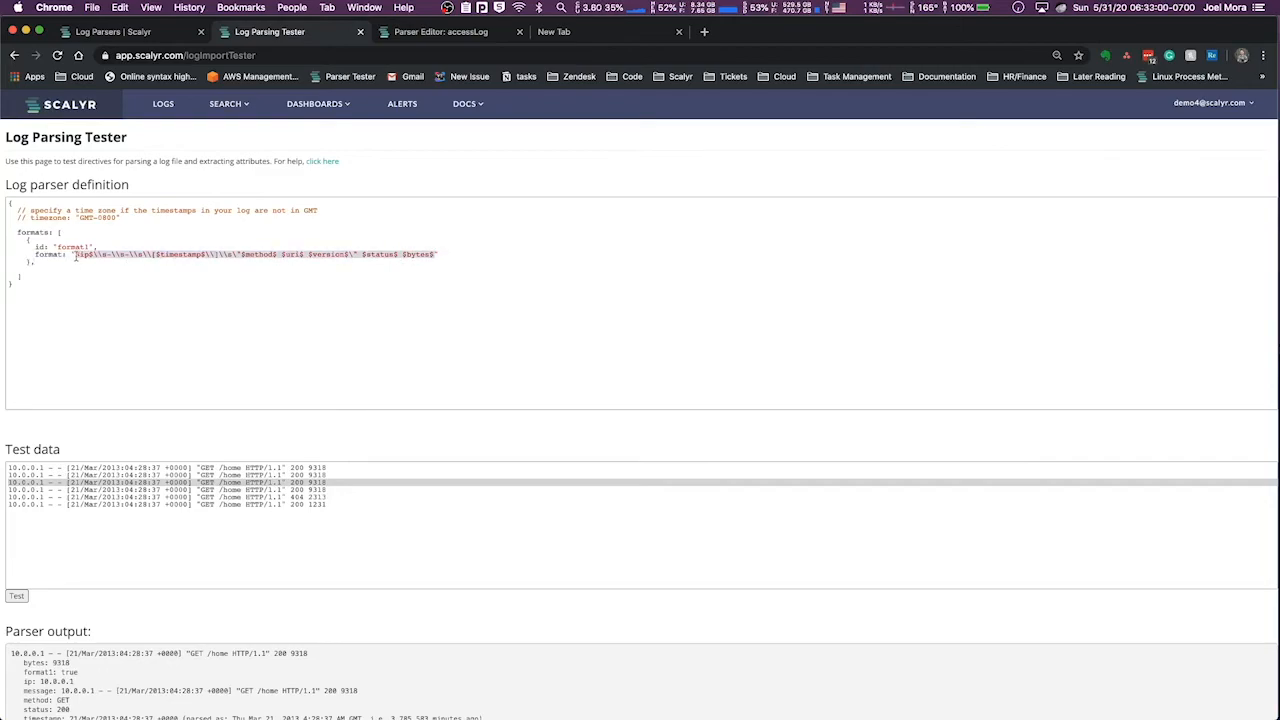
{"action": "left_click", "coordinate": [224, 260]}
Duplicate the format1 block directly below itself and set the copy's id to format2
{"action": "mouse_move", "coordinate": [27, 240]}
{"action": "left_mouse_down"}
{"action": "mouse_move", "coordinate": [48, 264]}
{"action": "mouse_move", "coordinate": [14, 264]}
{"action": "mouse_move", "coordinate": [3, 238]}
{"action": "left_mouse_up"}
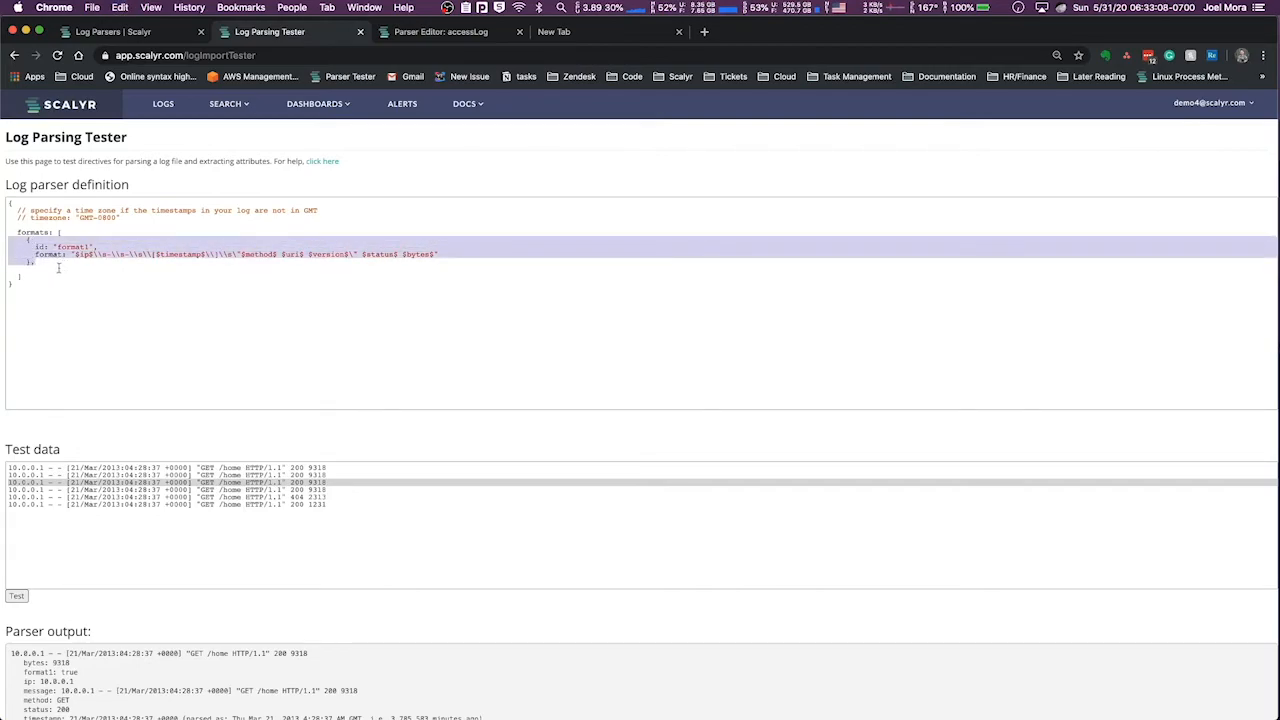
{"action": "left_click", "coordinate": [55, 265]}
{"action": "key", "text": "super+v"}
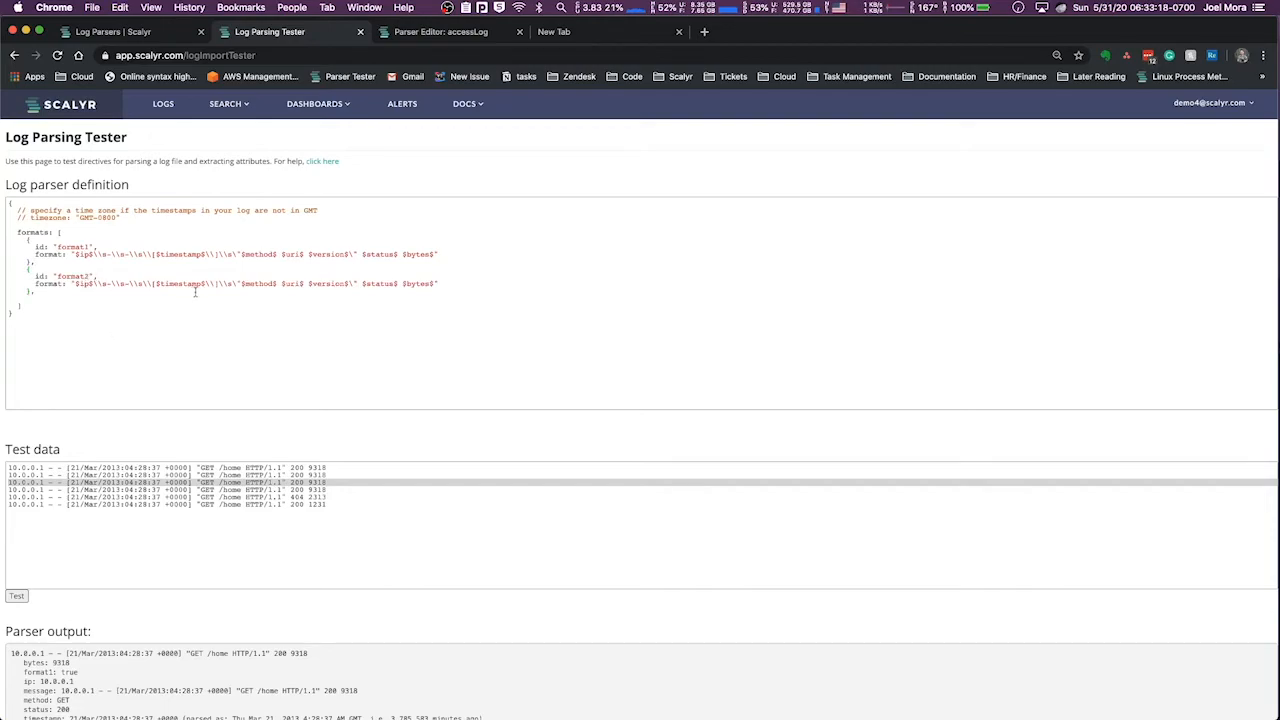
Shorten format1 to "$ip$\\s-\\s-\\s\\[$timestamp$\\]" and format2 to "\"$method$ $uri$ $version$\" $status$ $bytes$"
{"action": "left_click_drag", "start_coordinate": [234, 284], "coordinate": [434, 254]}
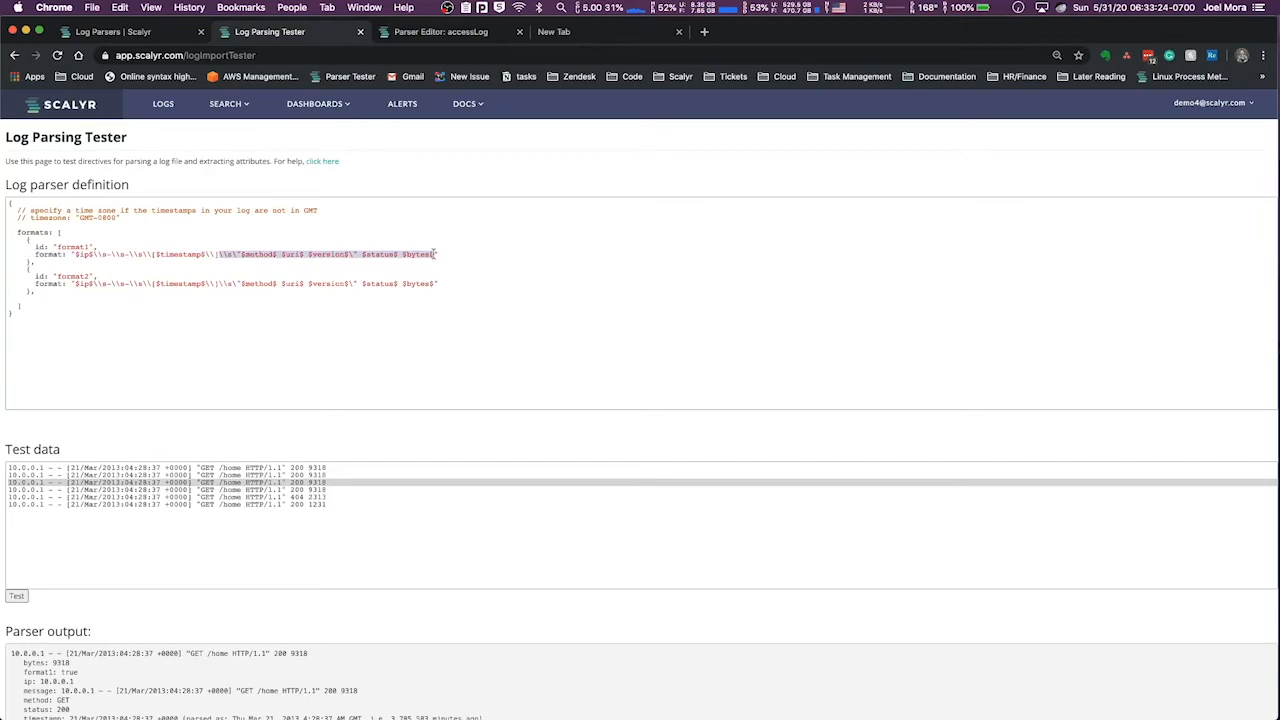
{"action": "key", "text": "BackSpace"}
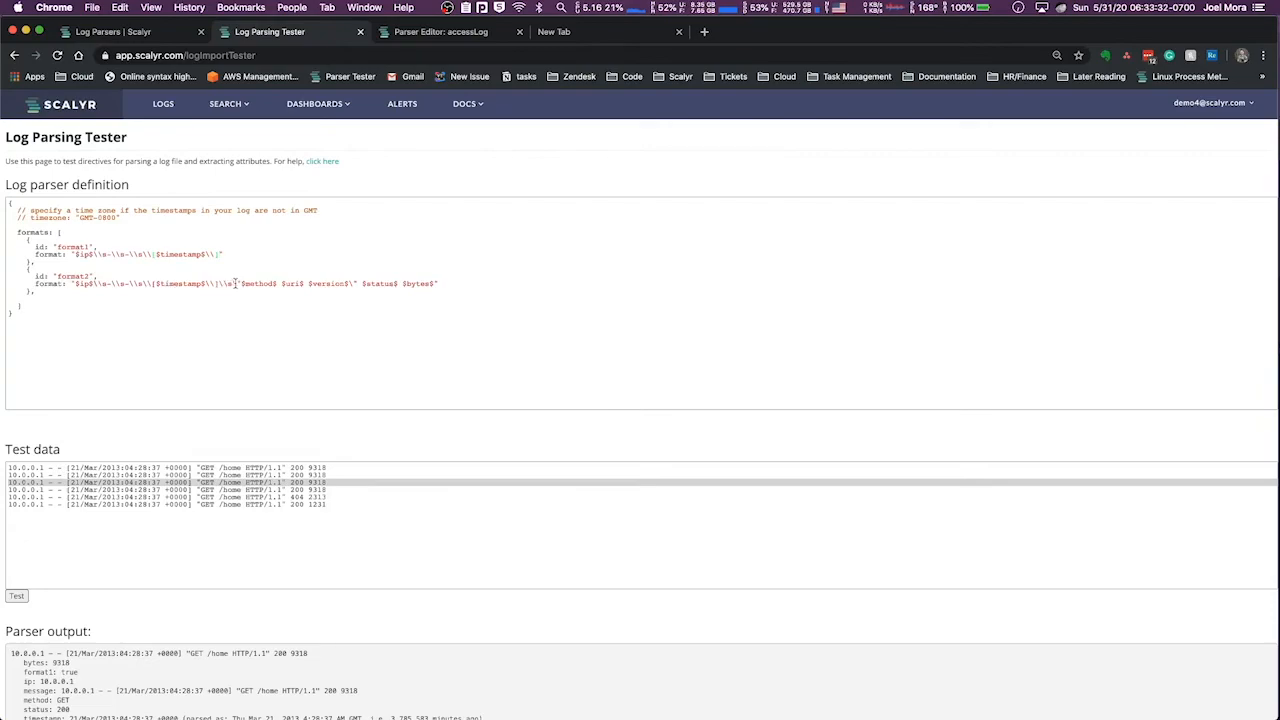
{"action": "left_click_drag", "start_coordinate": [233, 285], "coordinate": [76, 284]}
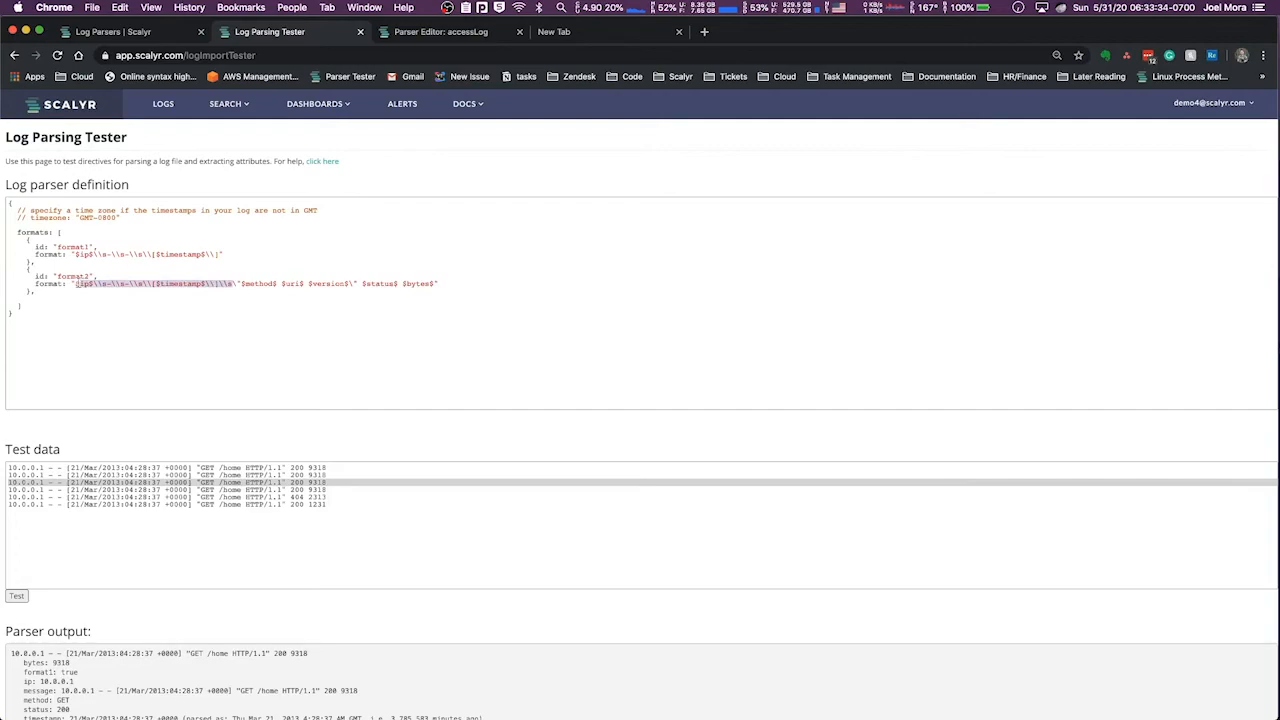
{"action": "key", "text": "BackSpace"}
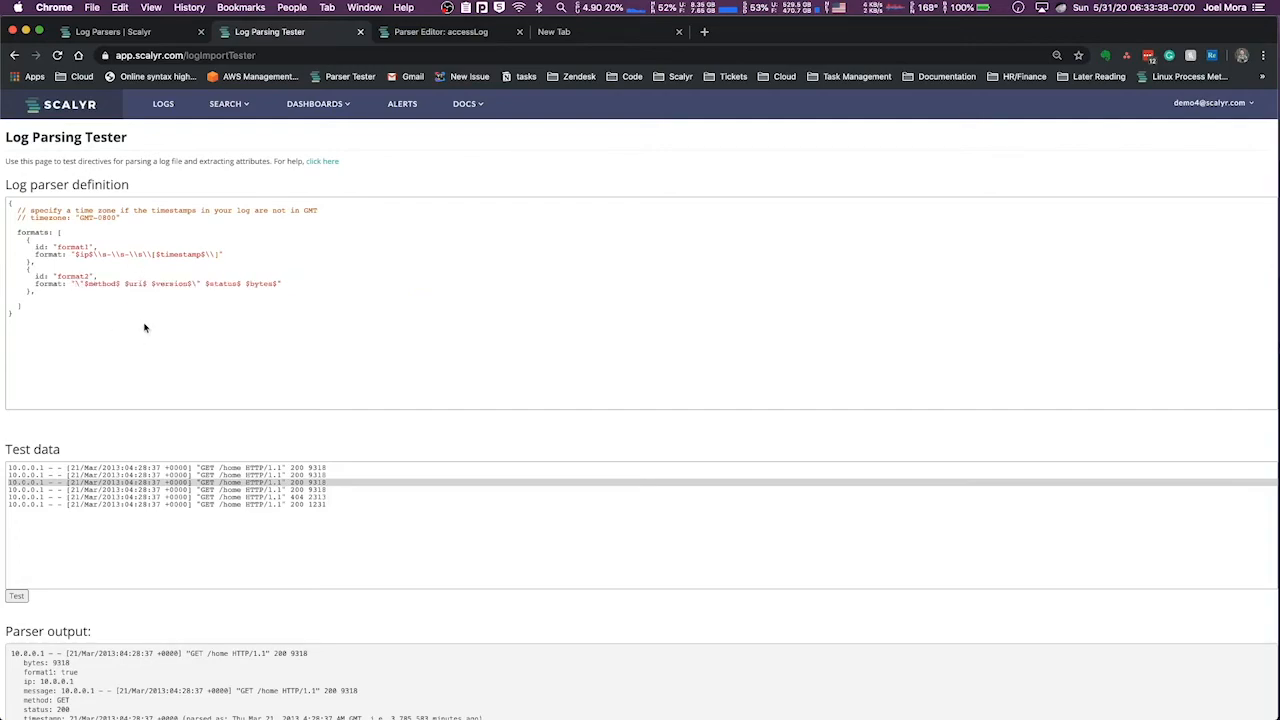
{"action": "left_click_drag", "start_coordinate": [73, 254], "coordinate": [218, 251]}
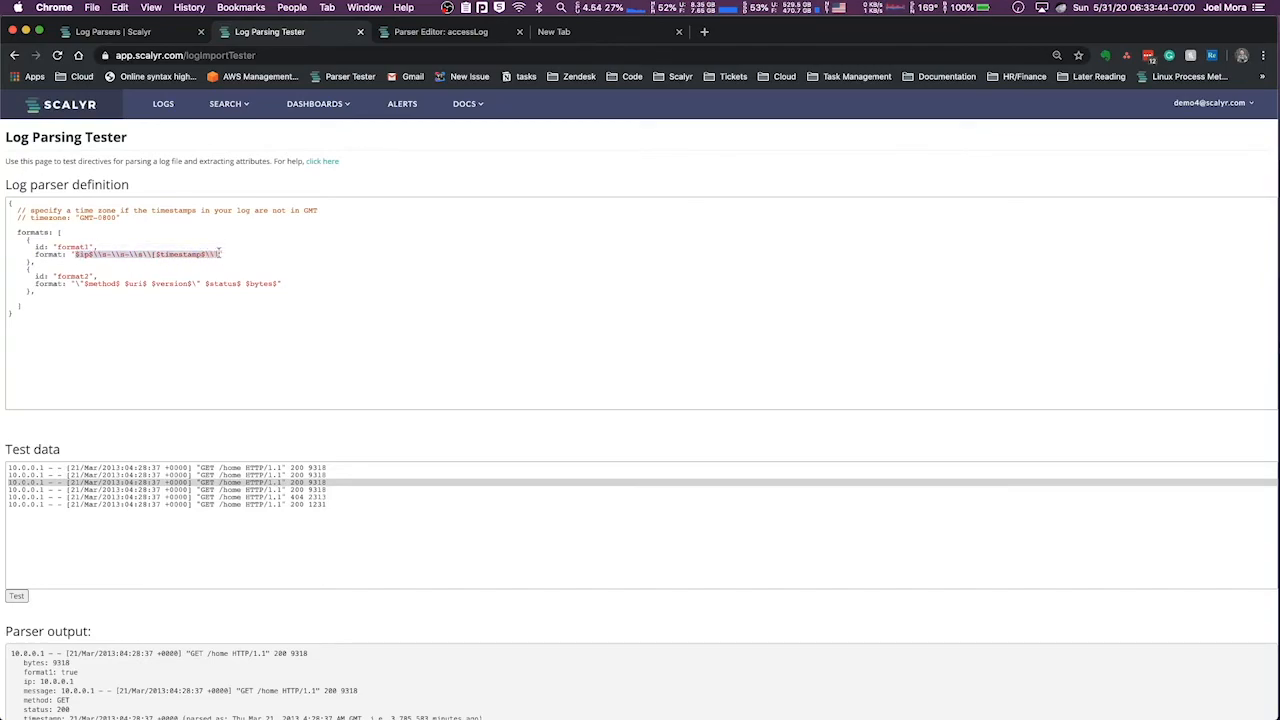
{"action": "left_click", "coordinate": [219, 254]}
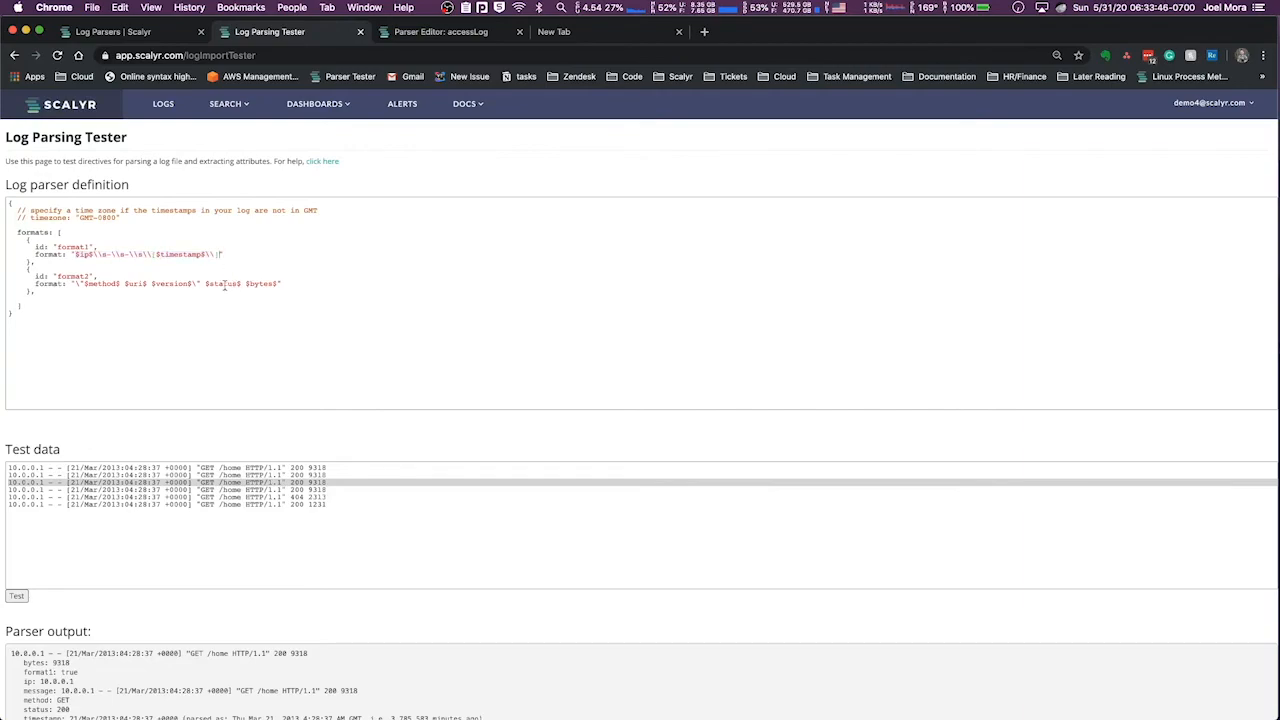
Insert ".*" at the start of the format2 string, directly before the escaped quote preceding $method$
{"action": "left_click_drag", "start_coordinate": [26, 275], "coordinate": [34, 284]}
{"action": "left_click", "coordinate": [27, 265]}
{"action": "left_click", "coordinate": [77, 284]}
{"action": "type", "text": "."}
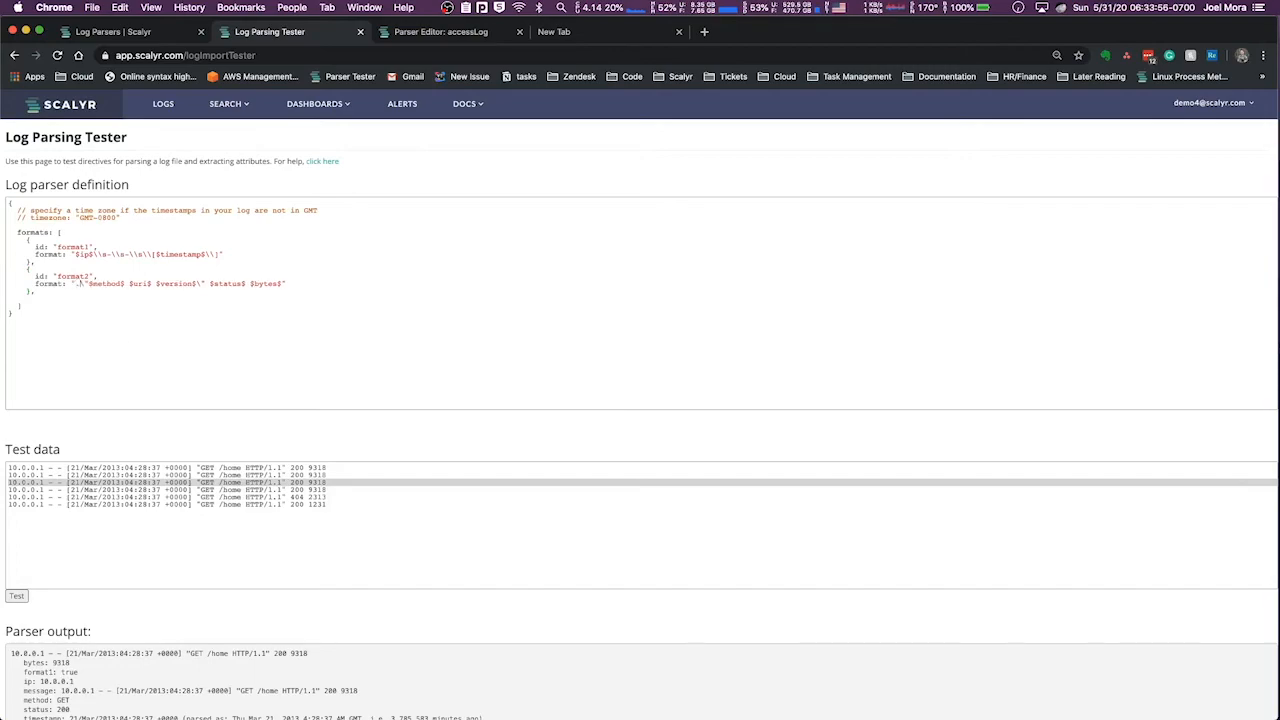
{"action": "type", "text": "*"}
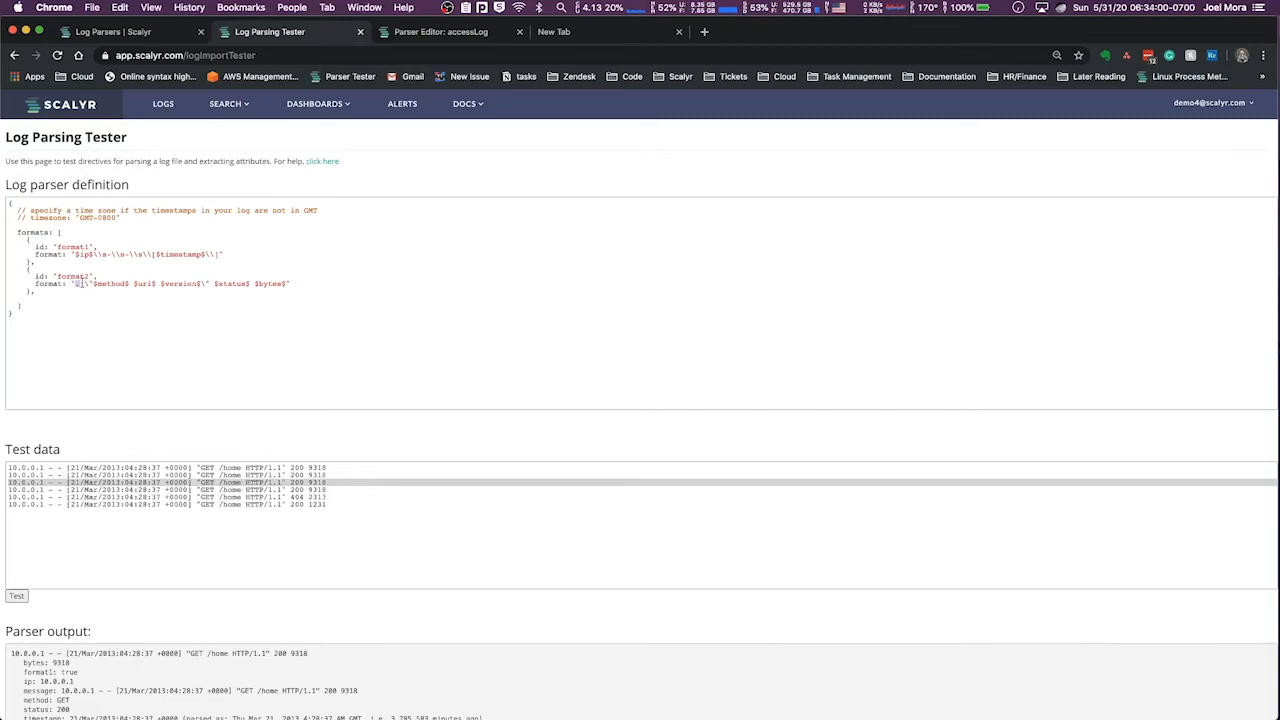
{"action": "left_click_drag", "start_coordinate": [76, 284], "coordinate": [87, 284]}
{"action": "left_click", "coordinate": [89, 284]}
Compare the text before the quoted request in the first test log line with the format2 string
{"action": "left_click_drag", "start_coordinate": [8, 467], "coordinate": [197, 467]}
{"action": "left_click", "coordinate": [200, 467]}
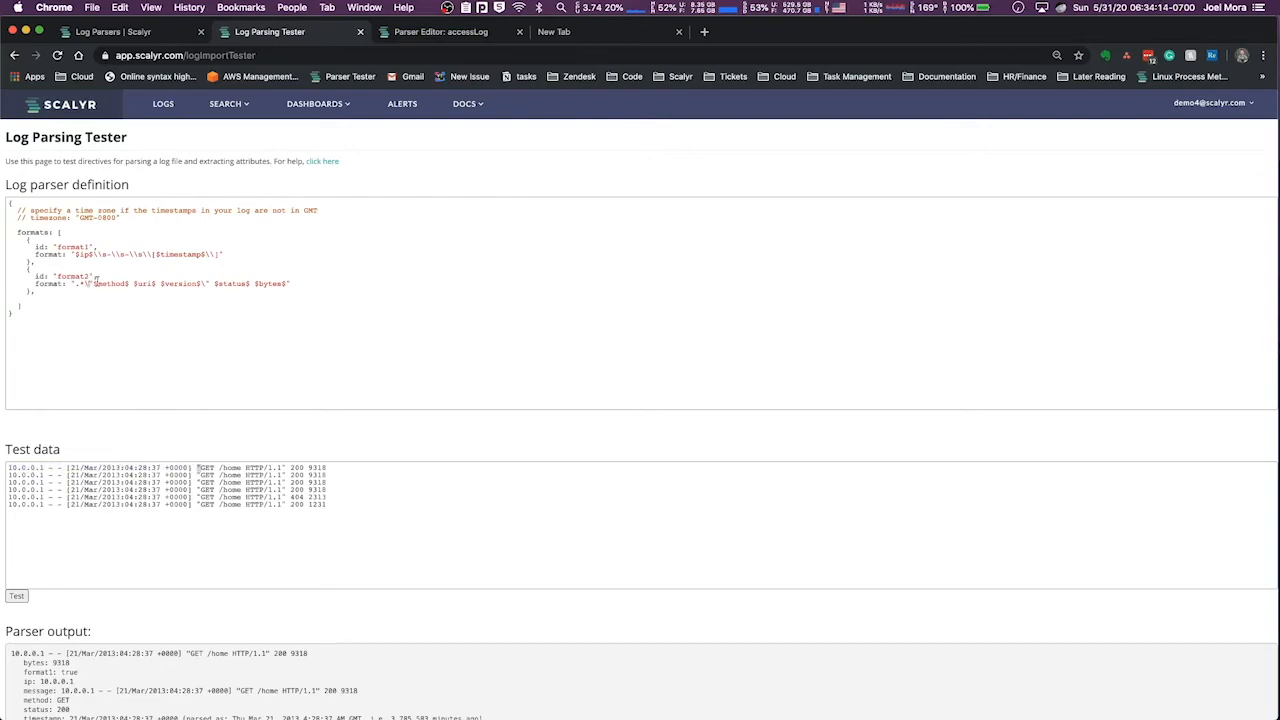
{"action": "left_click_drag", "start_coordinate": [92, 283], "coordinate": [288, 283]}
{"action": "left_click", "coordinate": [288, 283]}
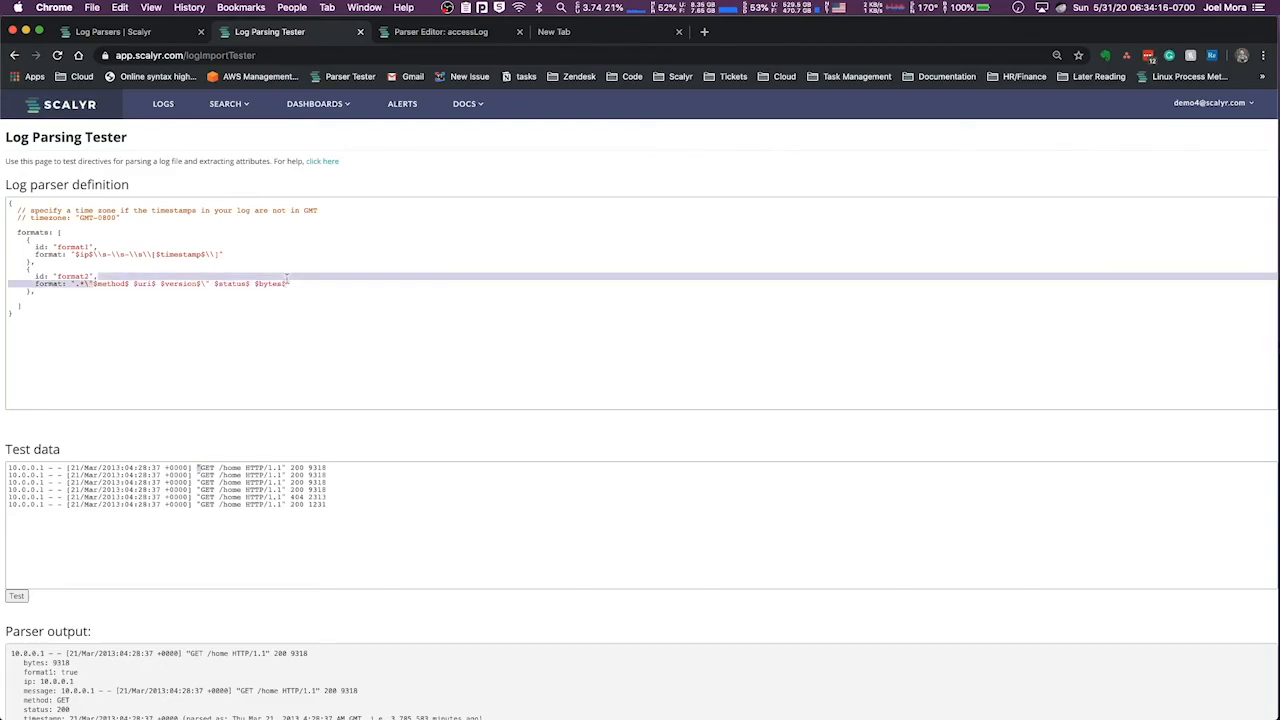
Run the parser test and check the format1 and format2 entries in the first parsed line of the output
{"action": "scroll", "coordinate": [87, 615], "scroll_direction": "down", "scroll_amount": 3}
{"action": "scroll", "coordinate": [87, 615], "scroll_direction": "up", "scroll_amount": 1}
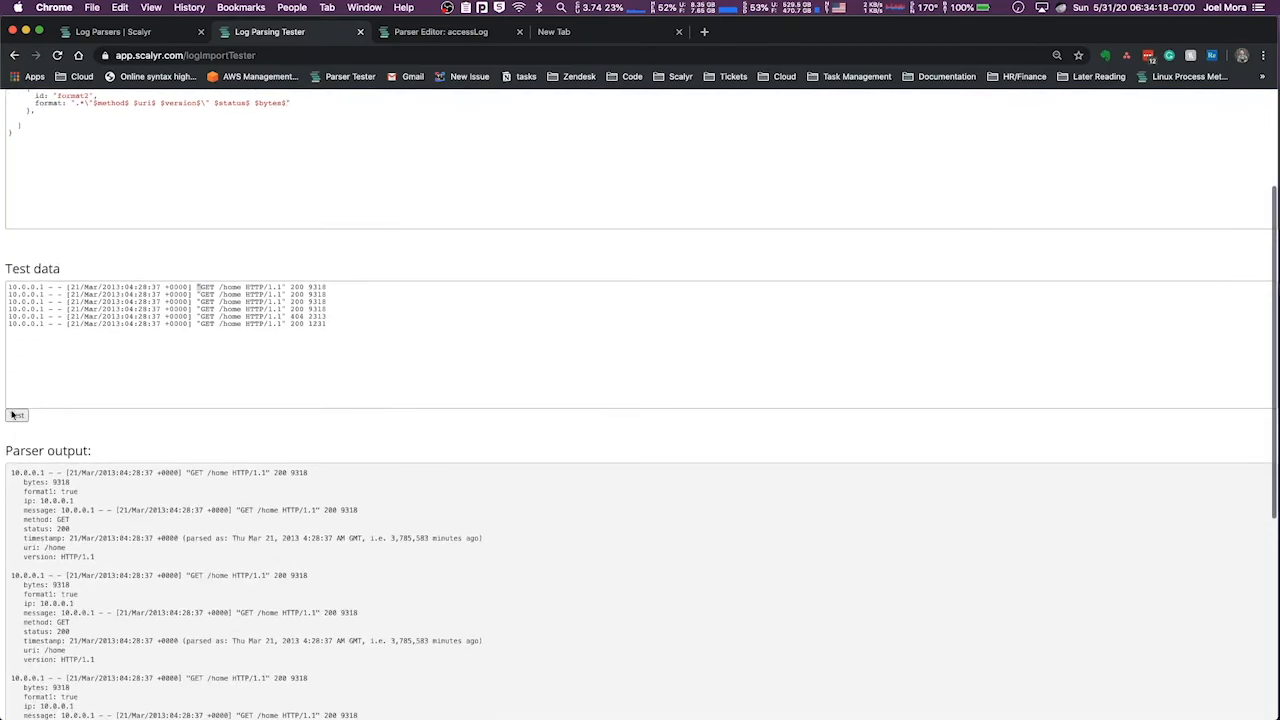
{"action": "left_click", "coordinate": [16, 416]}
{"action": "scroll", "coordinate": [180, 540], "scroll_direction": "down", "scroll_amount": 5}
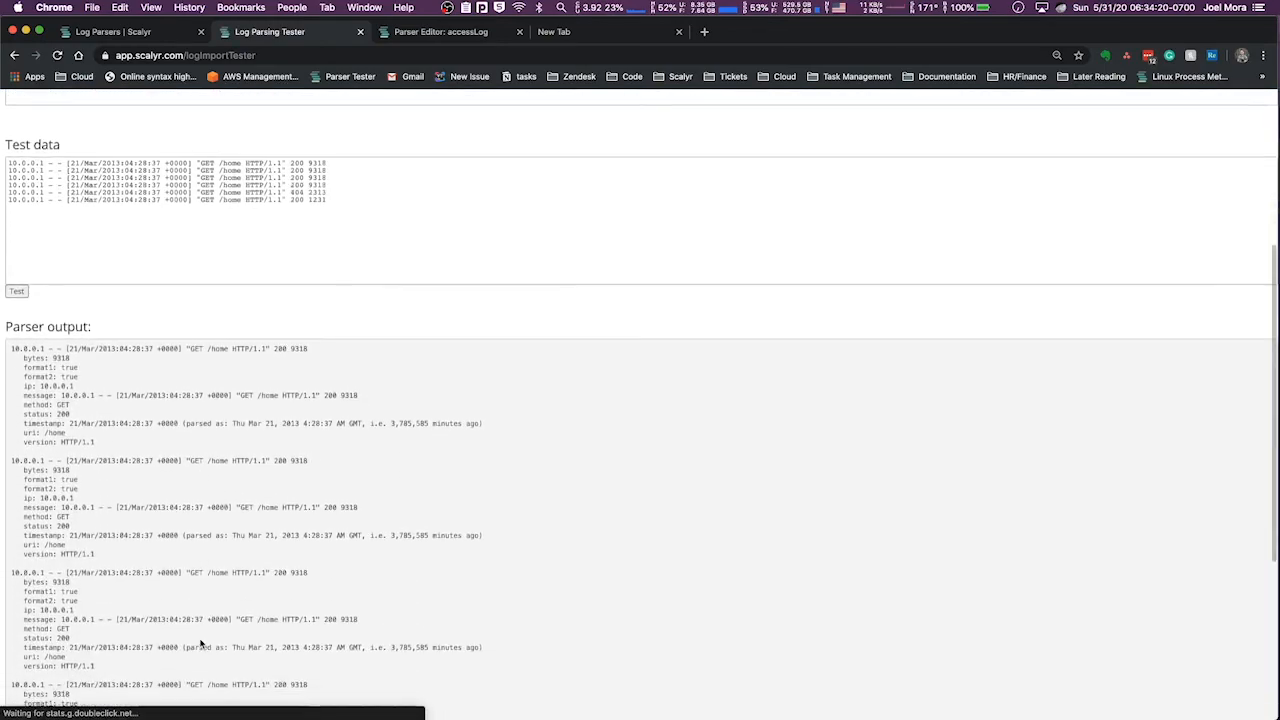
{"action": "triple_click", "coordinate": [47, 368]}
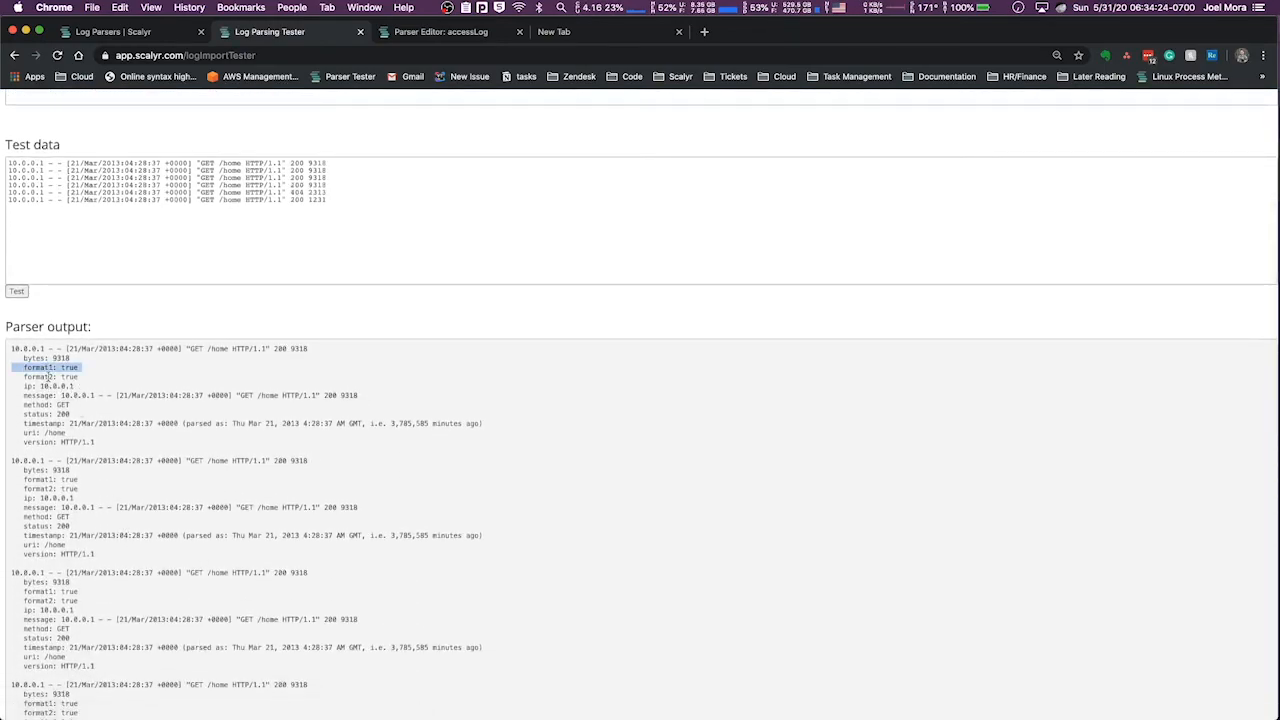
{"action": "triple_click", "coordinate": [46, 377]}
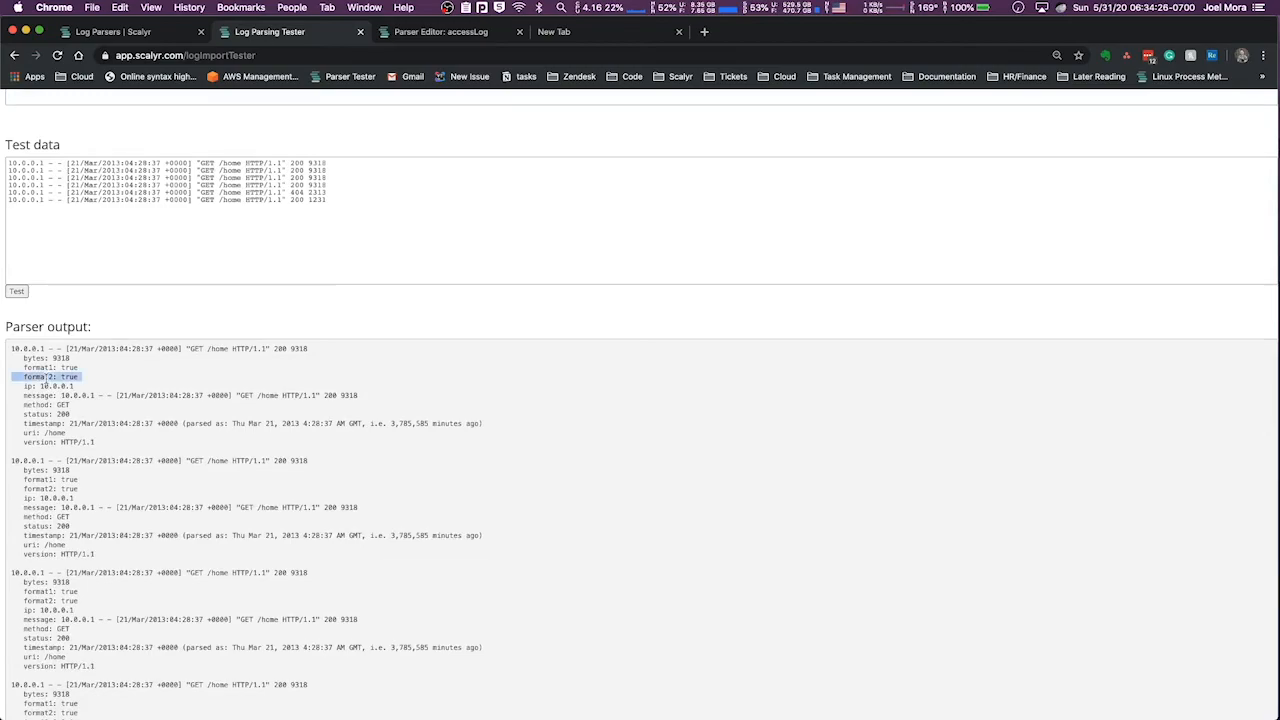
Add "halt: true" on a new line below the format string in the format1 block
{"action": "scroll", "coordinate": [158, 378], "scroll_direction": "up", "scroll_amount": 5}
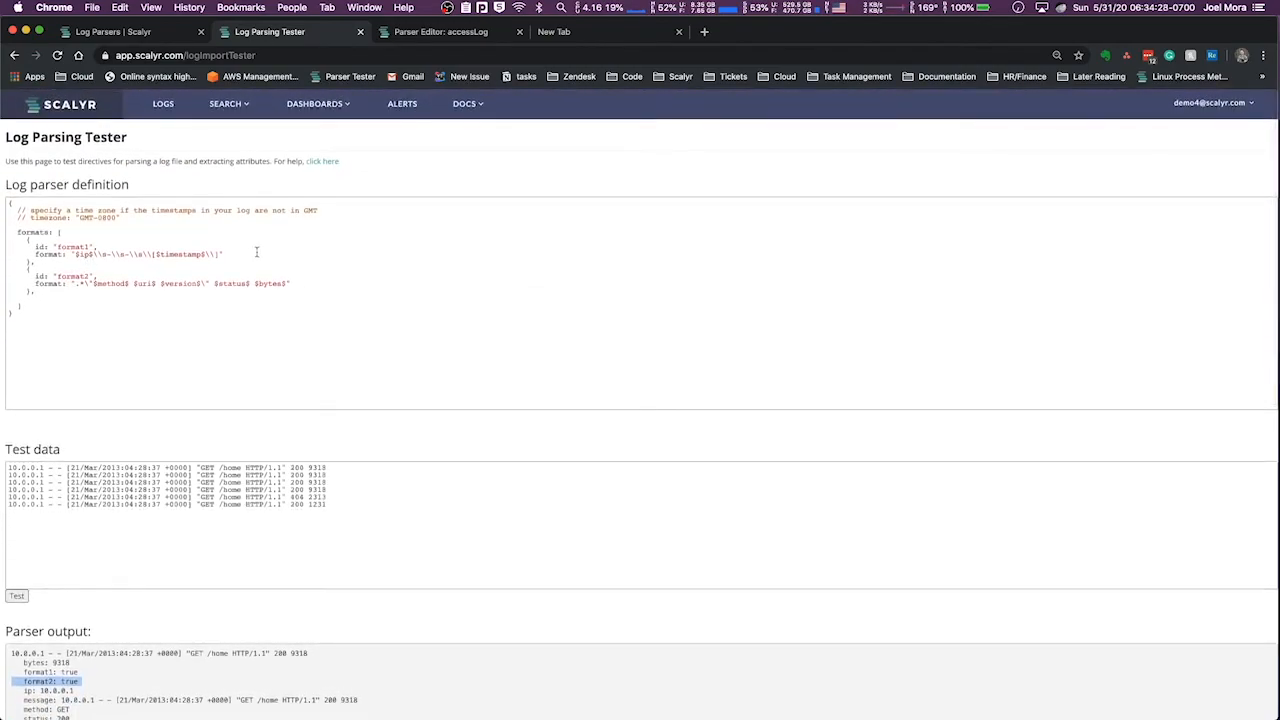
{"action": "left_click", "coordinate": [251, 255]}
{"action": "key", "text": "Return"}
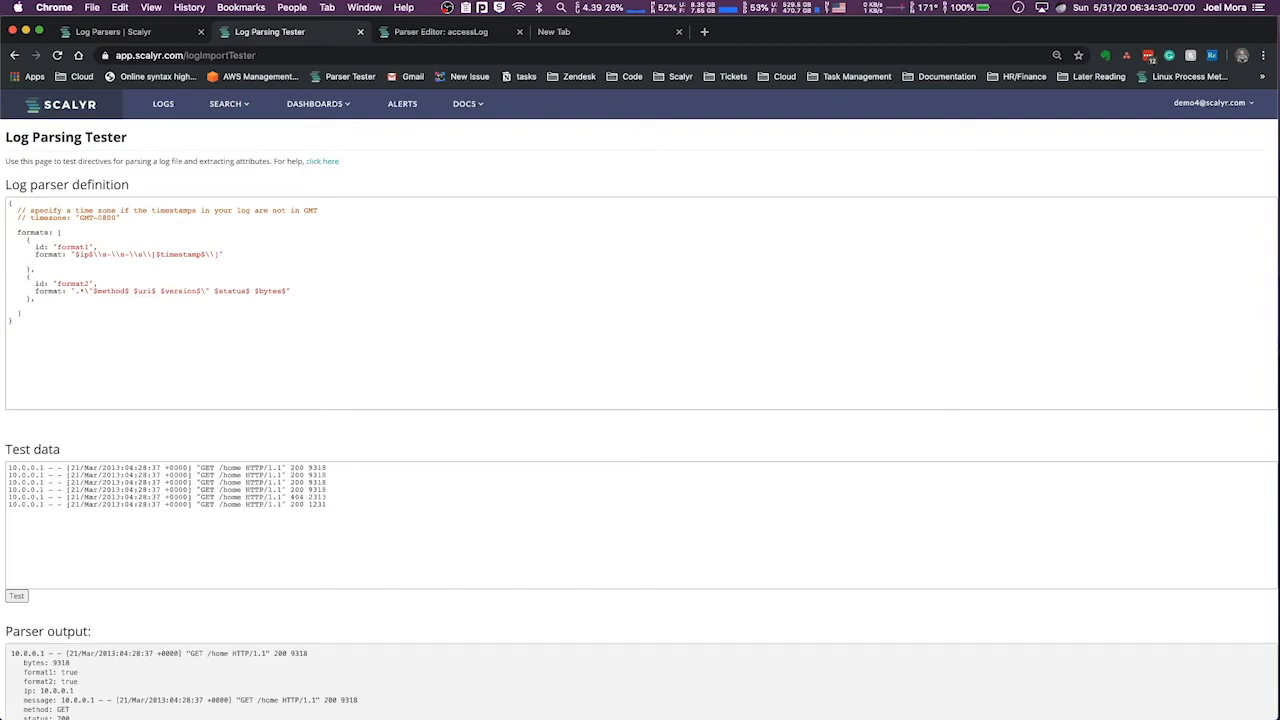
{"action": "type", "text": ": true"}
{"action": "left_click_drag", "start_coordinate": [28, 240], "coordinate": [47, 270]}
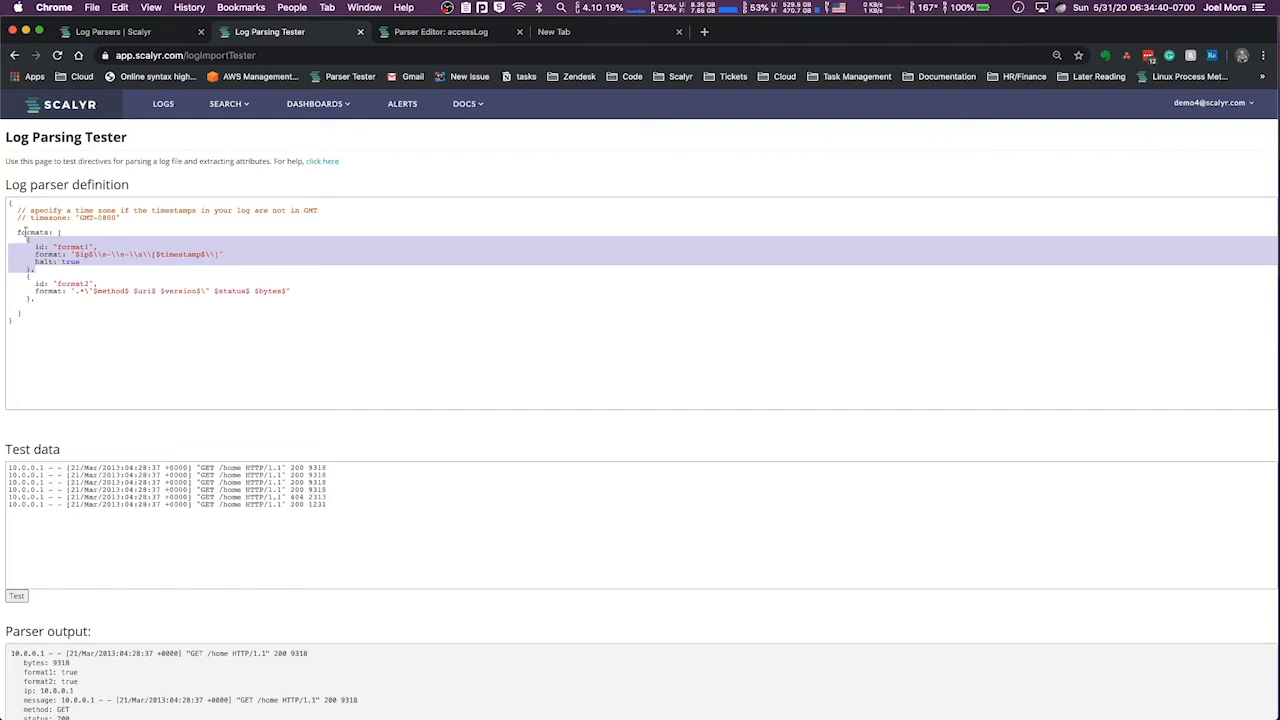
{"action": "left_click_drag", "start_coordinate": [33, 278], "coordinate": [38, 305]}
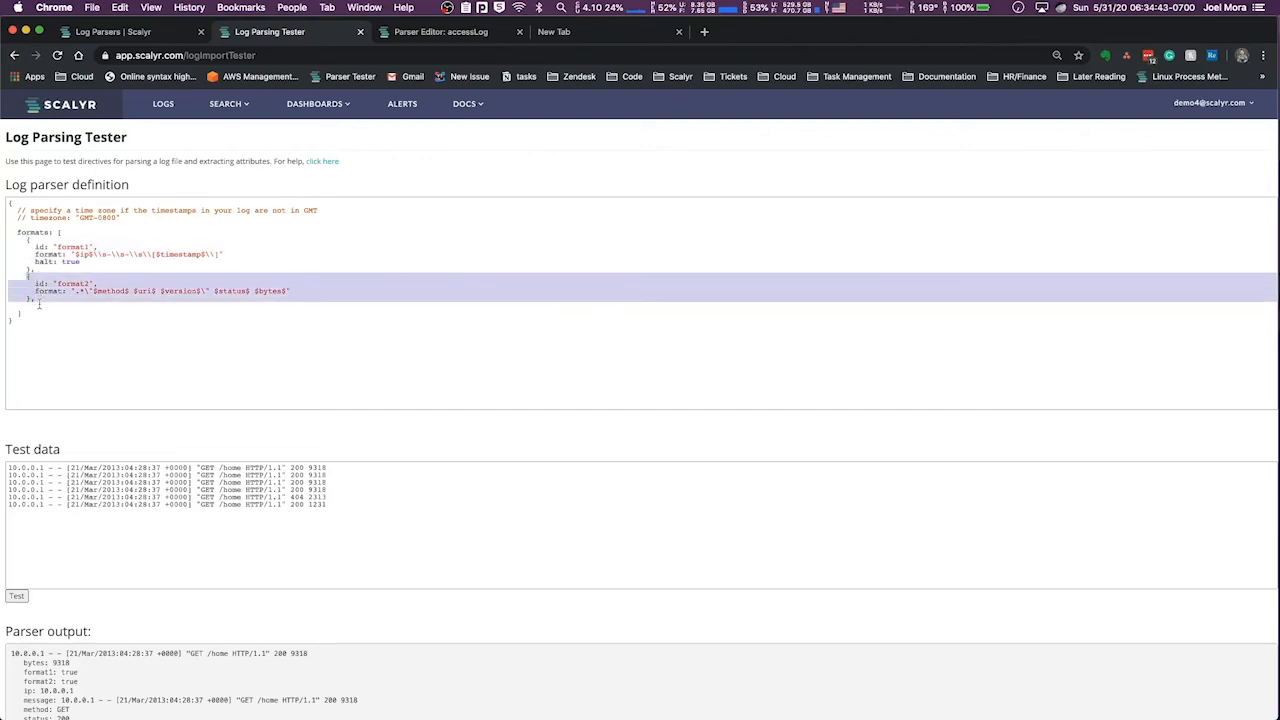
Rerun the parser test with the halt setting and inspect the attributes extracted in the output
{"action": "left_click", "coordinate": [16, 596]}
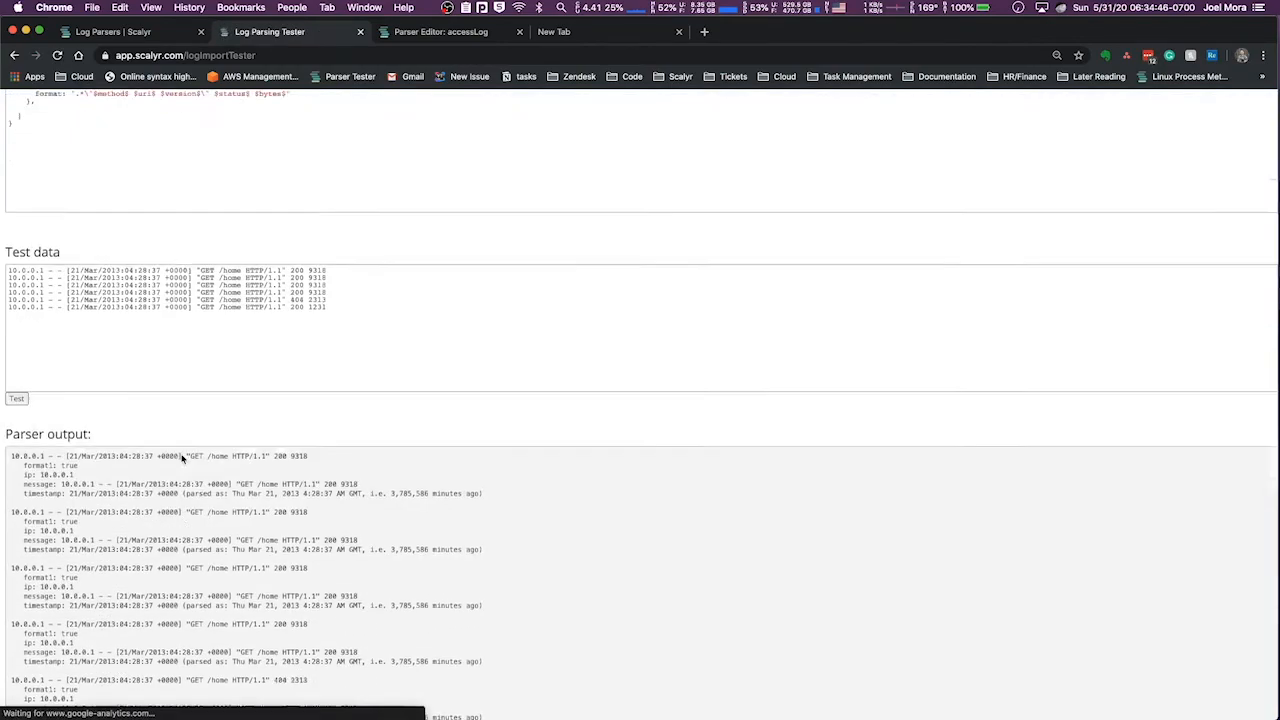
{"action": "scroll", "coordinate": [180, 450], "scroll_direction": "down", "scroll_amount": 5}
{"action": "left_click_drag", "start_coordinate": [20, 387], "coordinate": [82, 428]}
{"action": "left_click", "coordinate": [135, 425]}
Examine the format1 block, focusing on its $timestamp$ field and the halt line
{"action": "scroll", "coordinate": [135, 425], "scroll_direction": "up", "scroll_amount": 5}
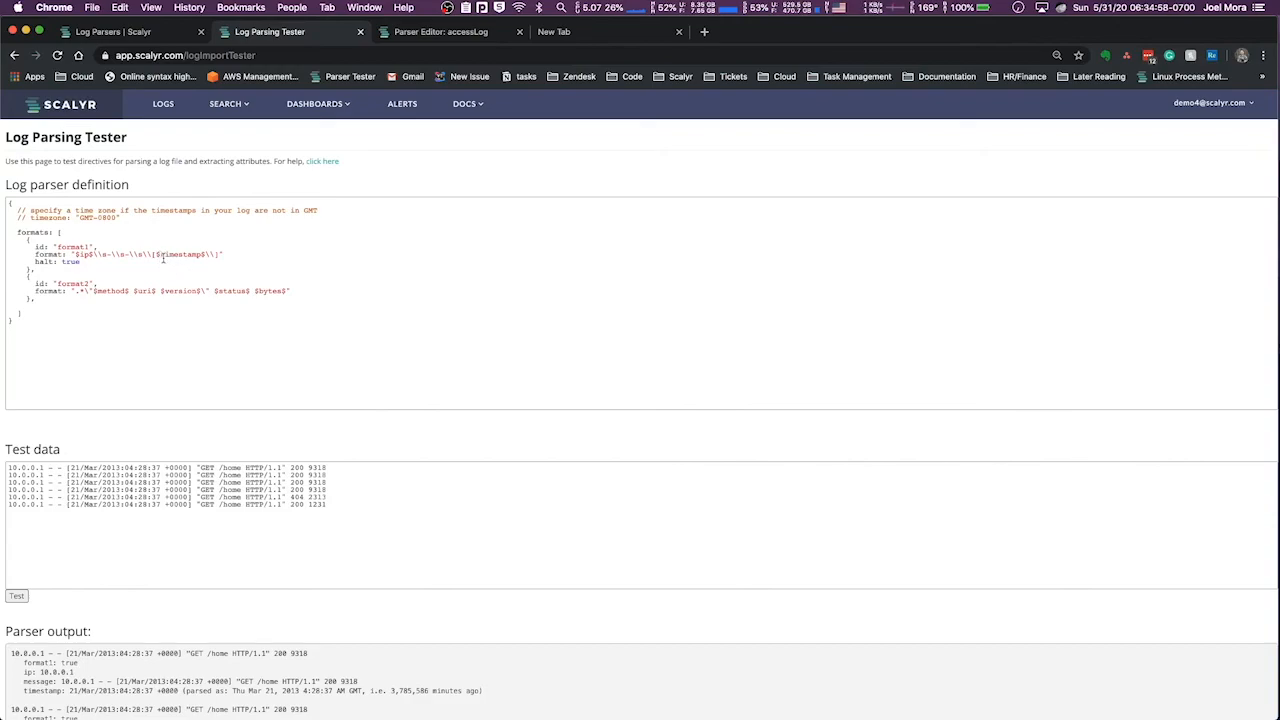
{"action": "left_click_drag", "start_coordinate": [158, 254], "coordinate": [170, 254]}
{"action": "left_click", "coordinate": [171, 254]}
{"action": "left_click_drag", "start_coordinate": [28, 240], "coordinate": [40, 270]}
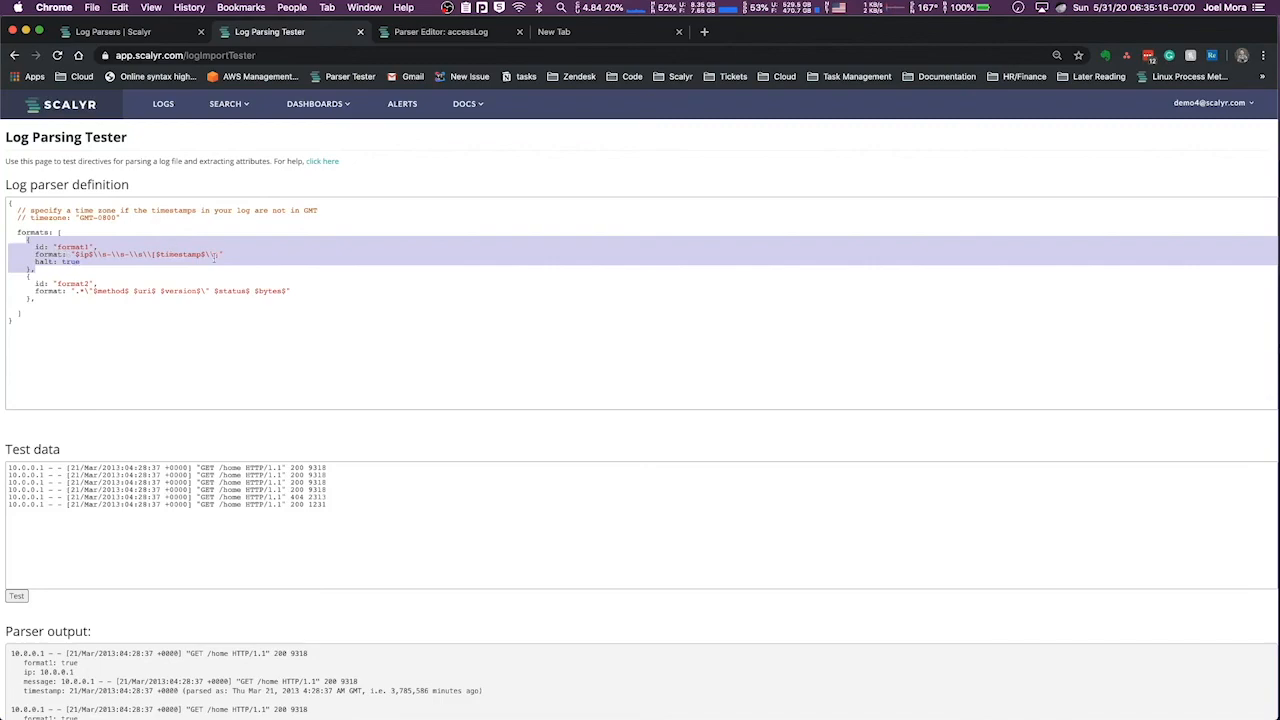
{"action": "left_click", "coordinate": [210, 254]}
{"action": "double_click", "coordinate": [180, 254]}
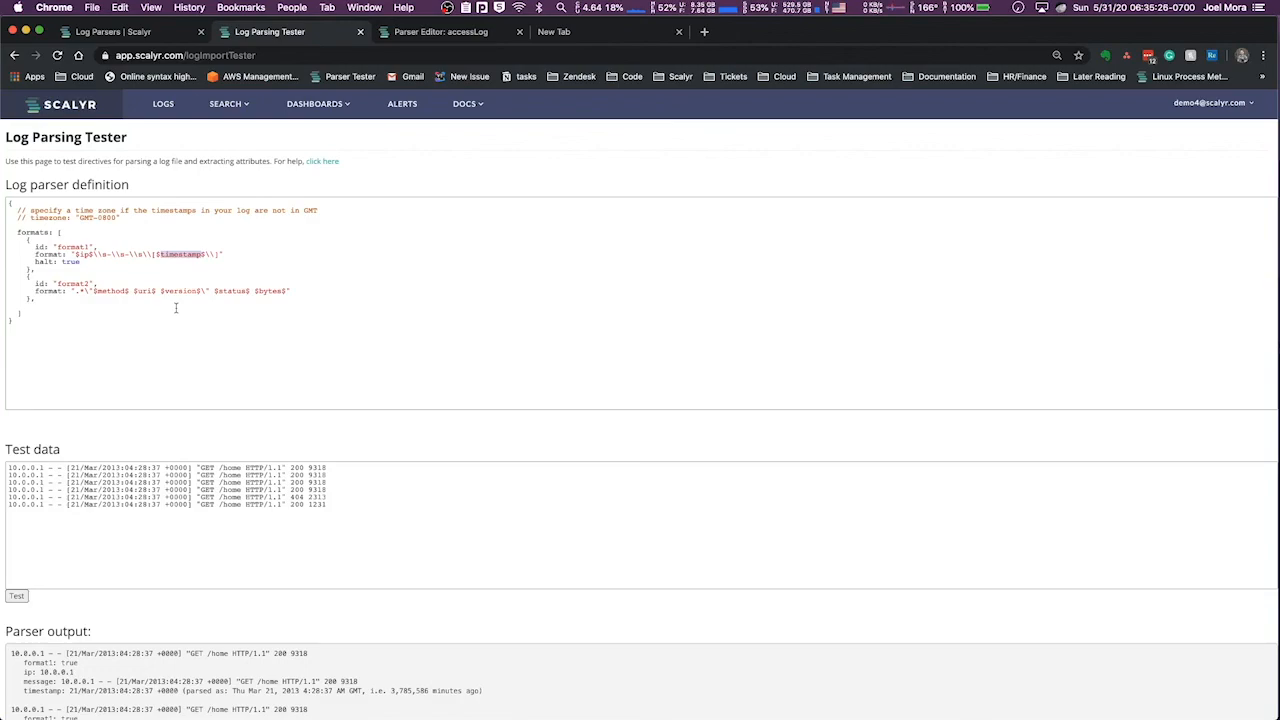
{"action": "left_click", "coordinate": [60, 270]}
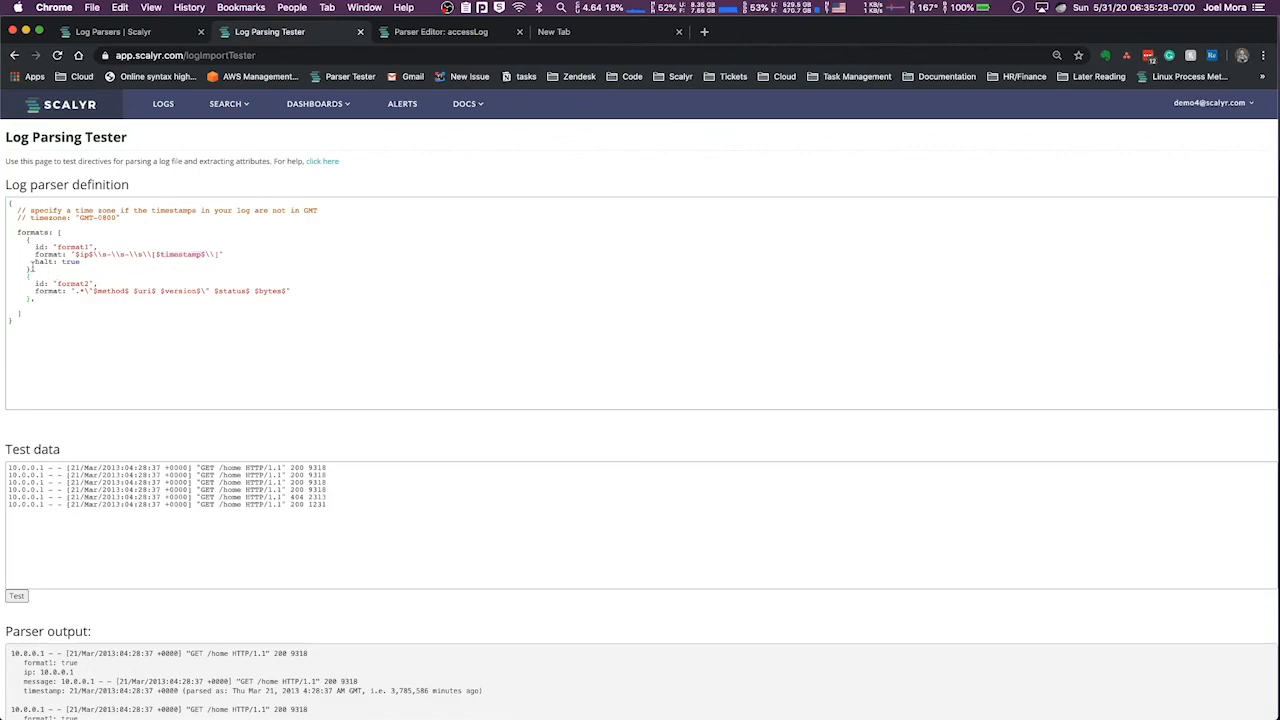